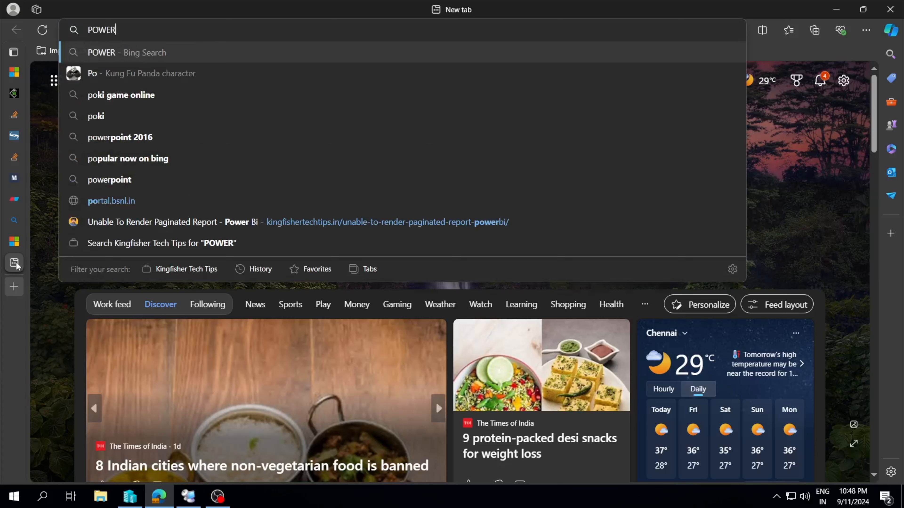
Search the web for "POWER BI REPORTIN GSERVICES" and open Microsoft's Power BI Report Server product page from the results.
type("REP")
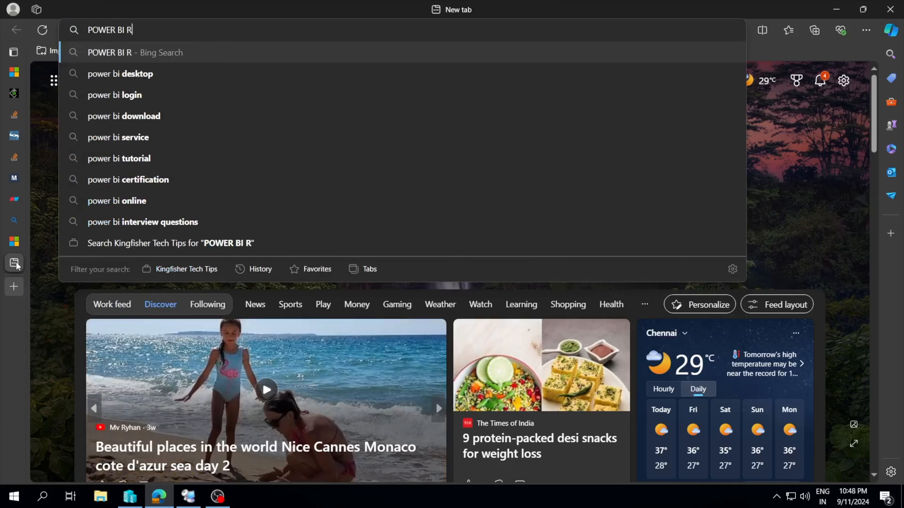
type("O")
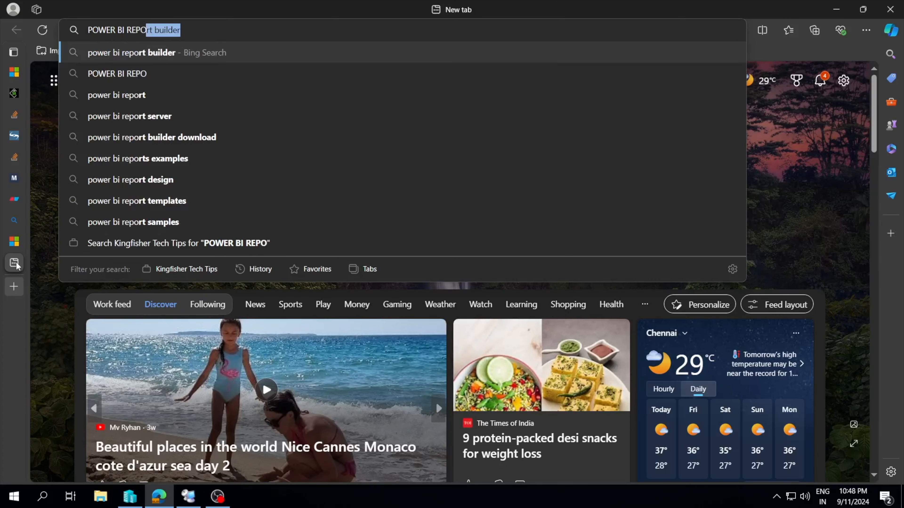
type("RTIN GSERVICES")
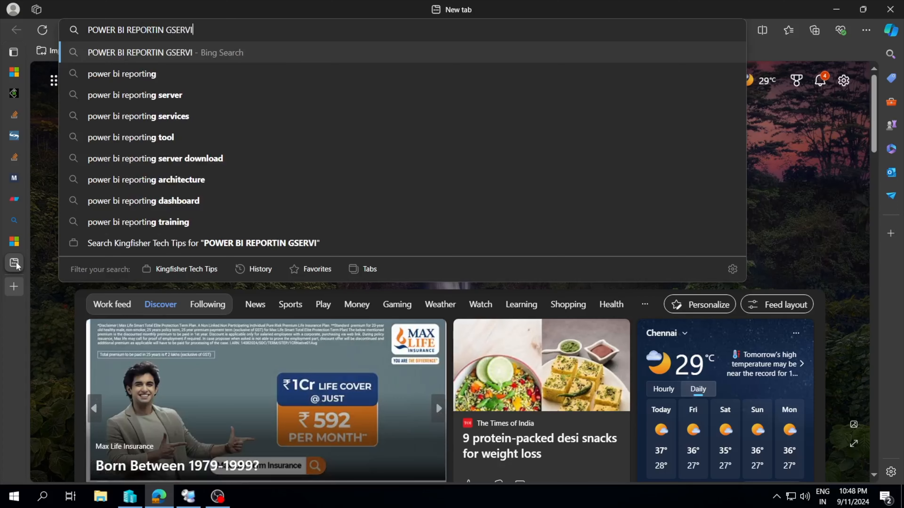
key("Return")
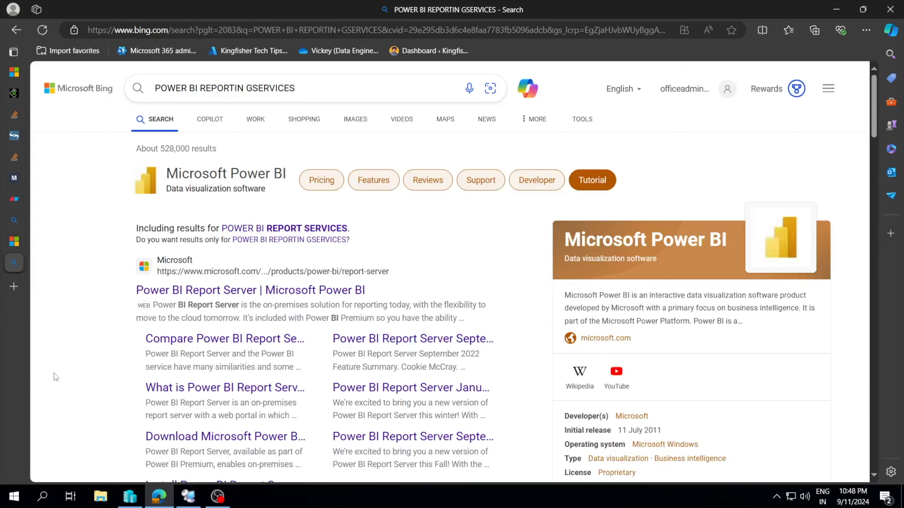
left_click(198, 290)
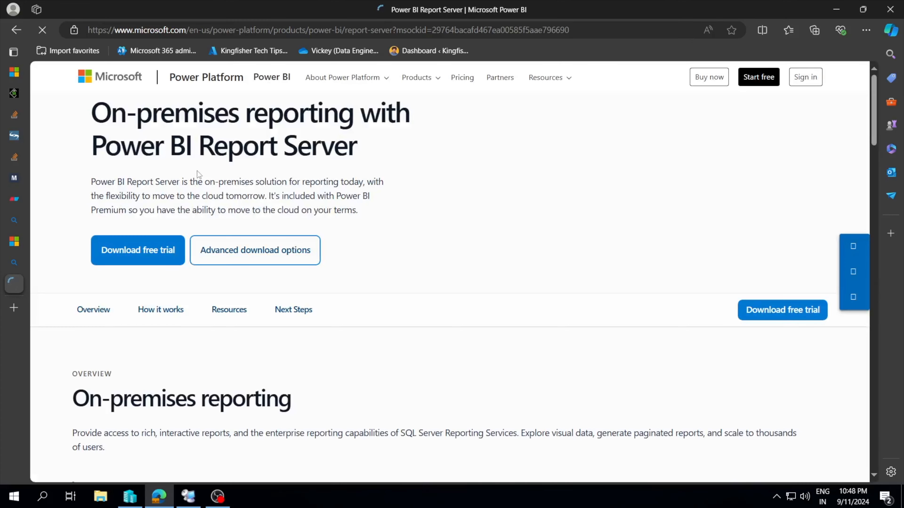
Read the on-premises reporting headline of the Power BI Report Server page, highlighting the words "Report Server".
scroll(387, 228, "down", 1)
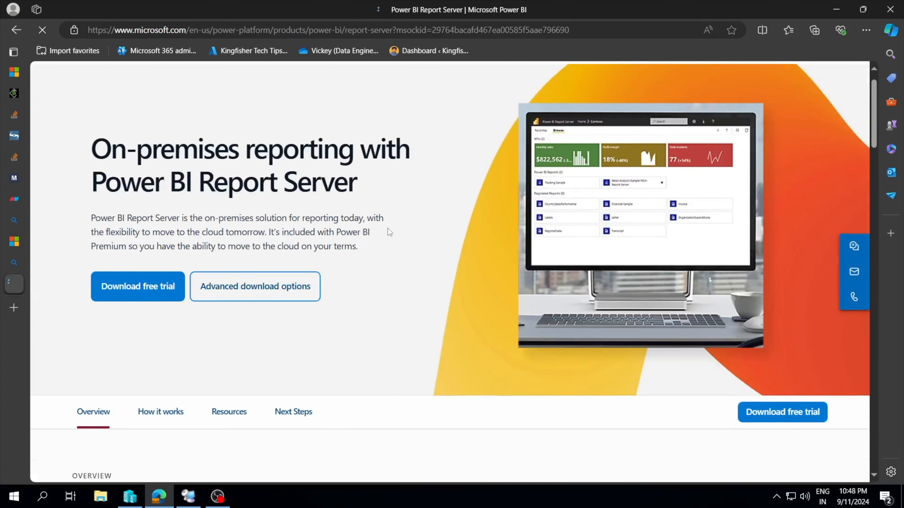
double_click(354, 182)
left_click_drag(266, 186, 213, 188)
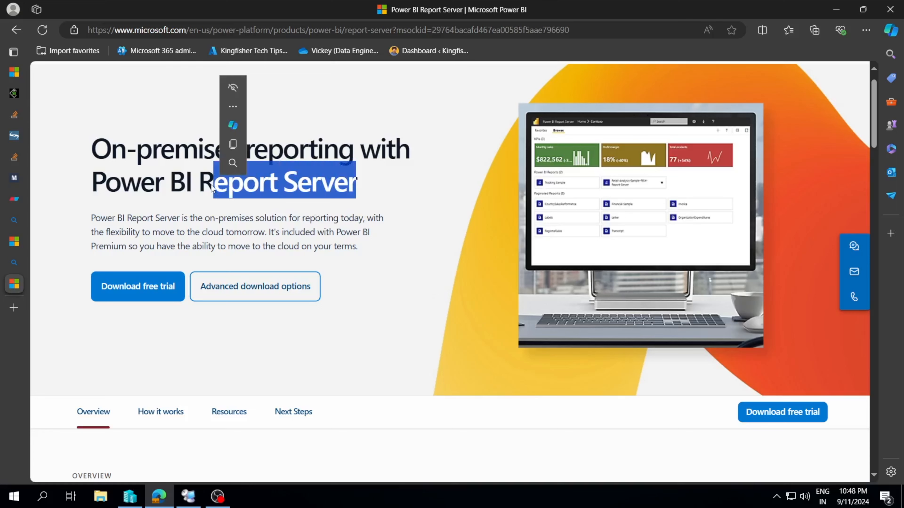
left_click(360, 215)
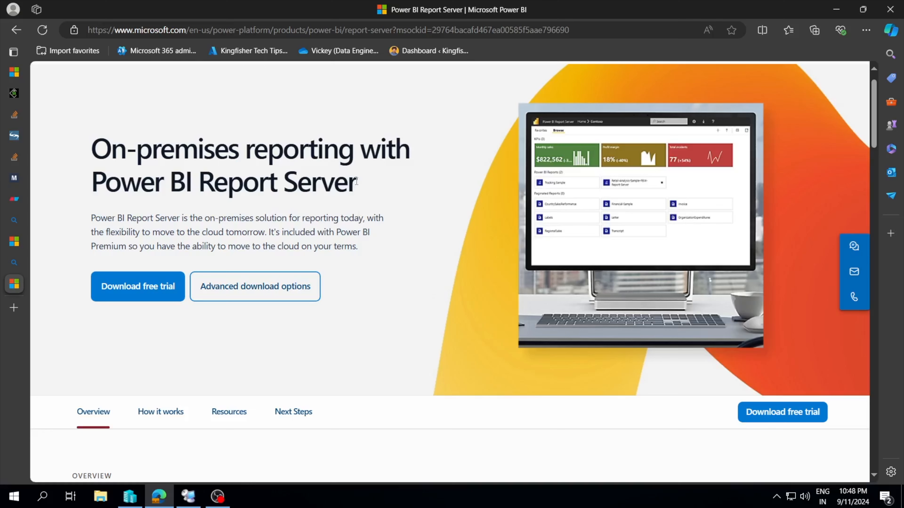
left_click_drag(356, 182, 243, 190)
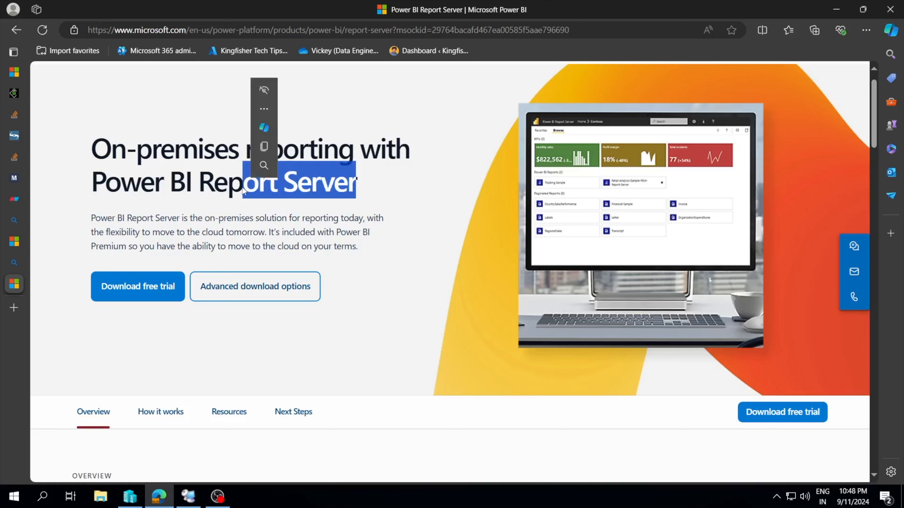
left_click(209, 191)
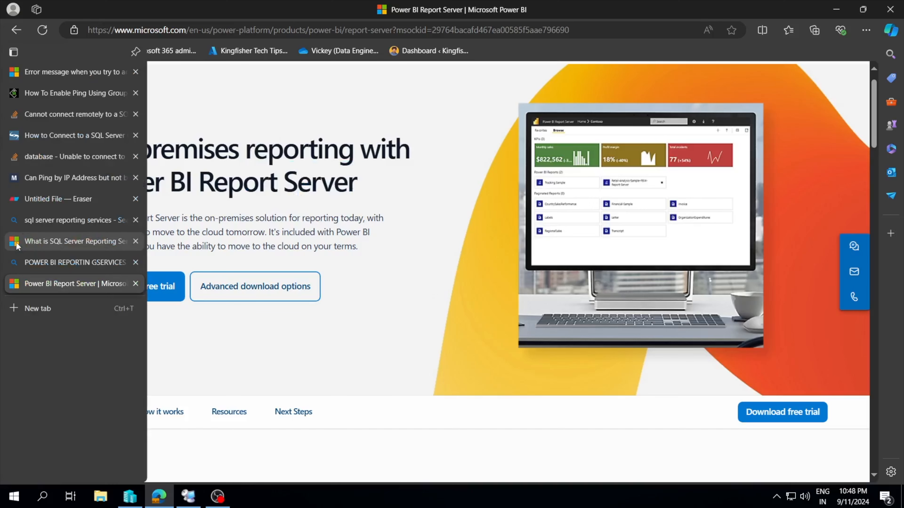
Compare the open "What is SQL Server Reporting Services (SSRS)?" article with the Power BI Report Server page, returning to the article.
left_click(17, 245)
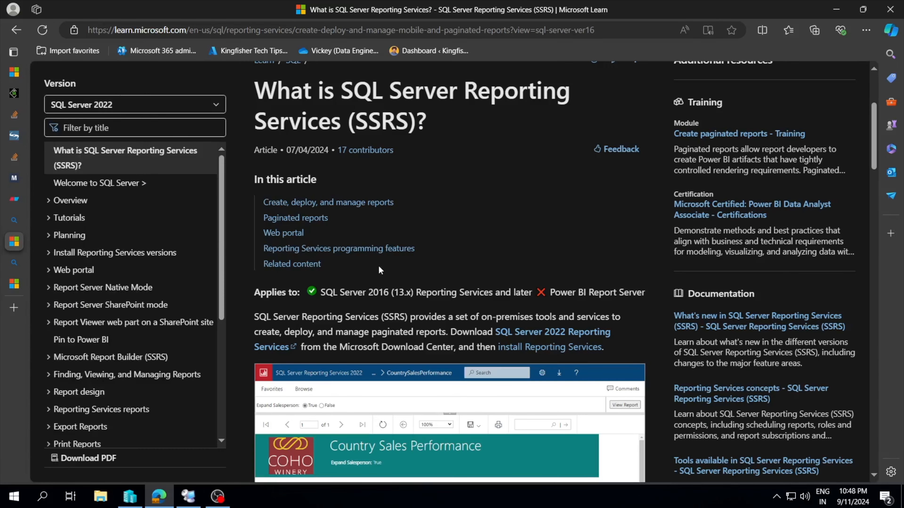
scroll(380, 266, "down", 1)
scroll(379, 266, "up", 1)
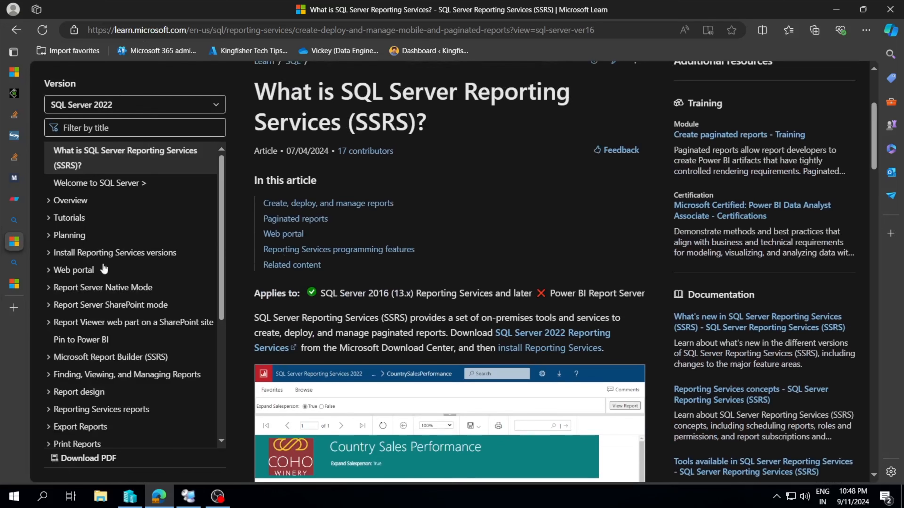
left_click(15, 284)
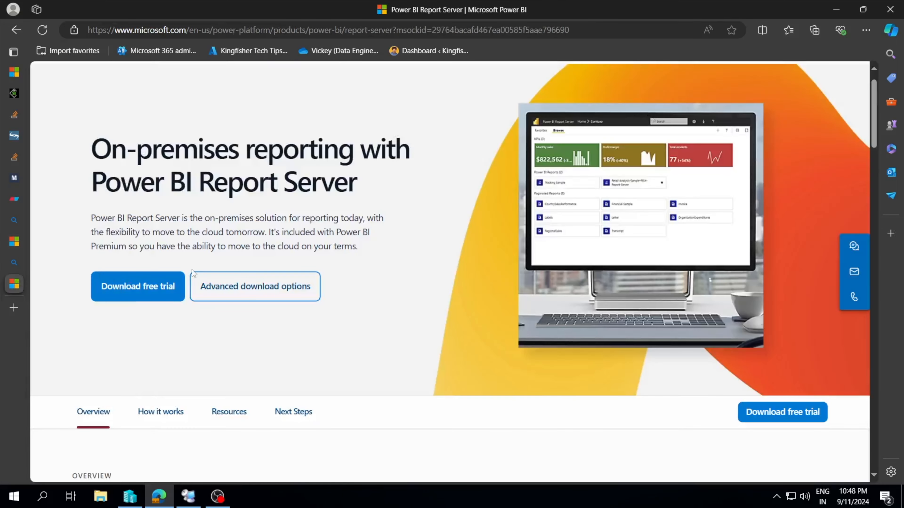
left_click(14, 243)
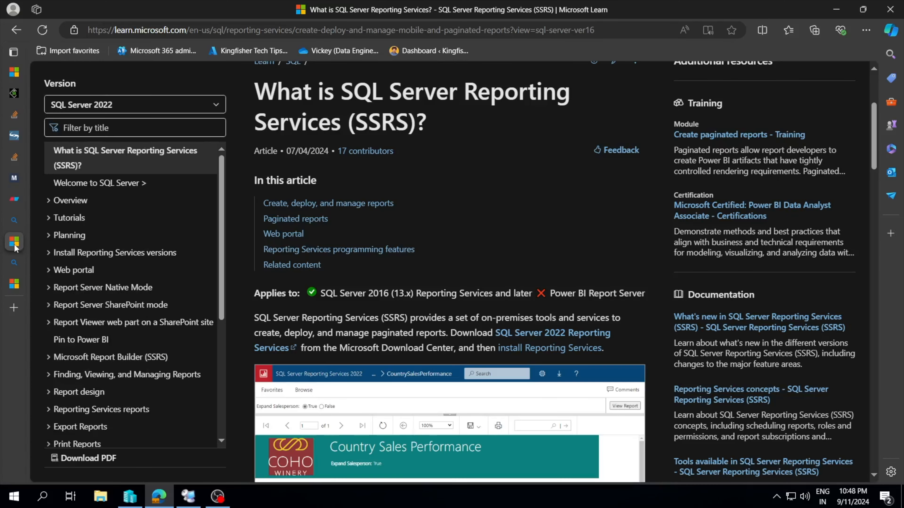
Examine the SSRS article's introduction, its "Applies to" line and the sample Country Sales Performance report.
scroll(421, 277, "down", 1)
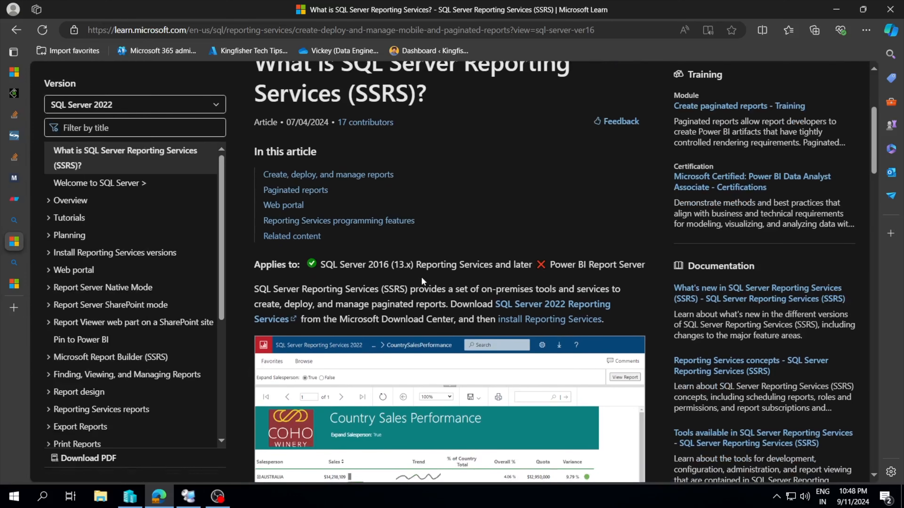
scroll(421, 281, "down", 1)
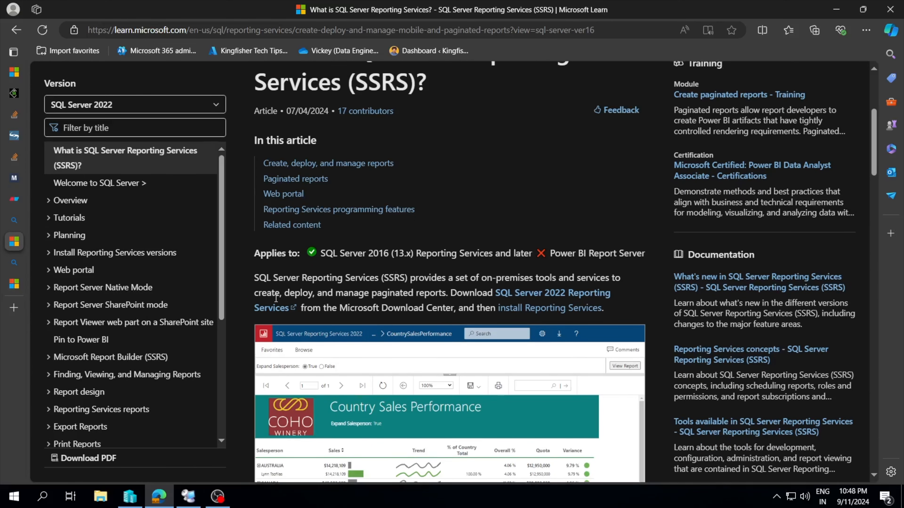
scroll(276, 299, "down", 1)
scroll(400, 274, "up", 2)
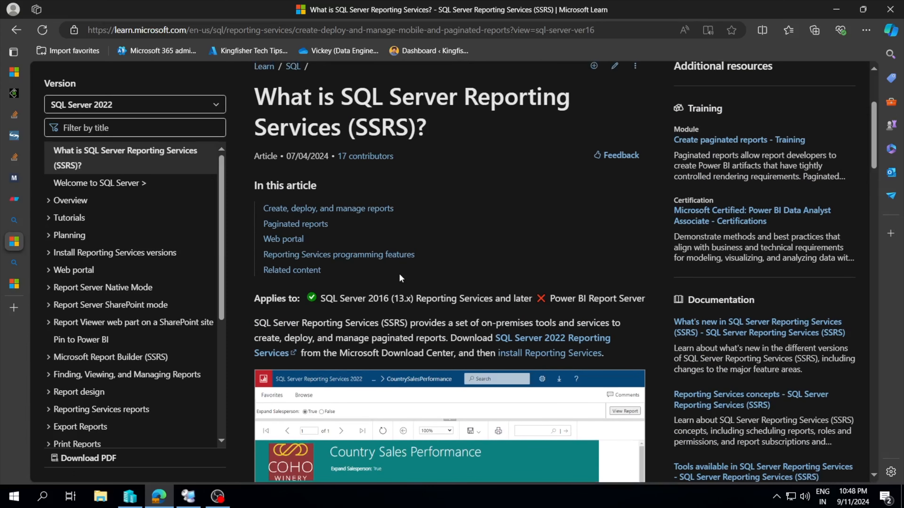
scroll(399, 278, "down", 1)
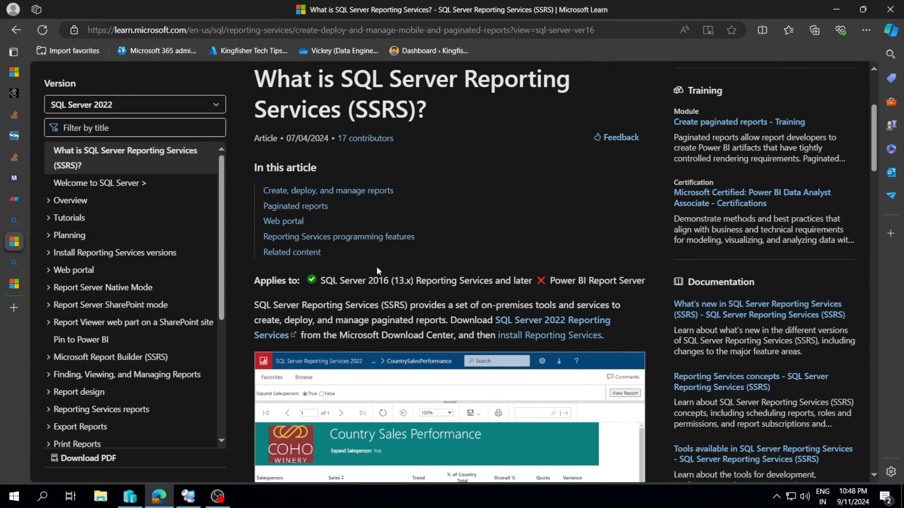
scroll(390, 265, "down", 2)
scroll(390, 265, "down", 1)
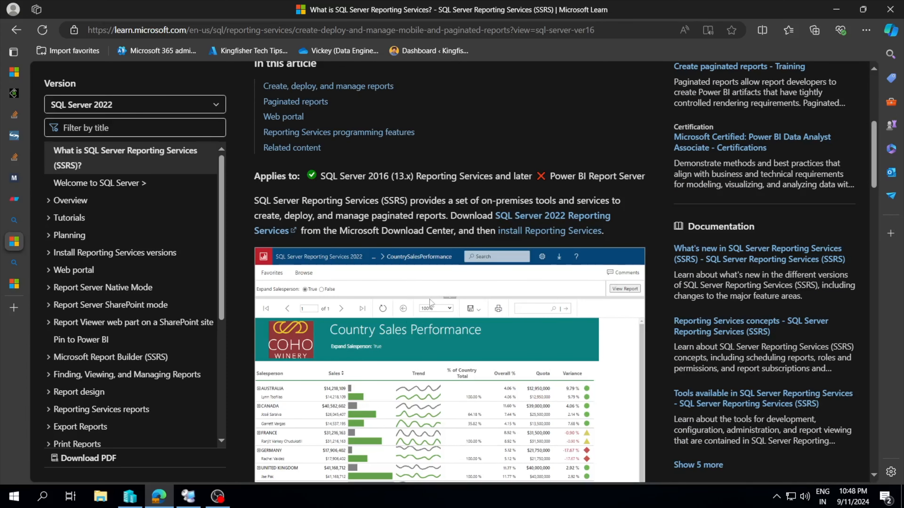
scroll(411, 281, "up", 1)
scroll(411, 281, "up", 3)
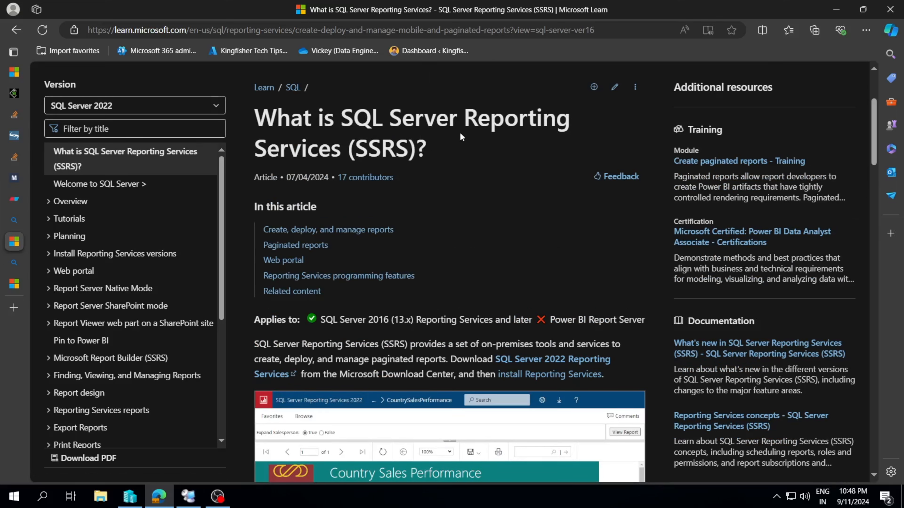
scroll(472, 227, "down", 1)
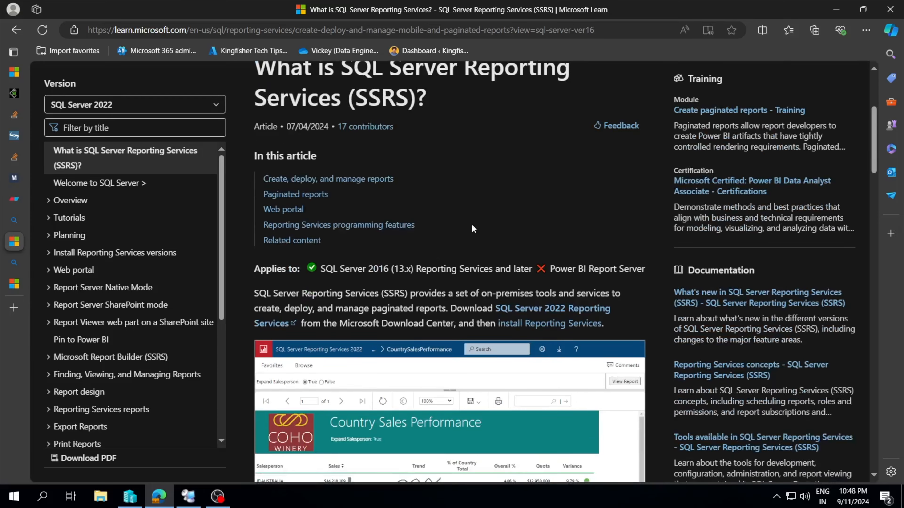
Review the Power BI Report Server download options, and reread the SSRS article's description and download information.
left_click(16, 286)
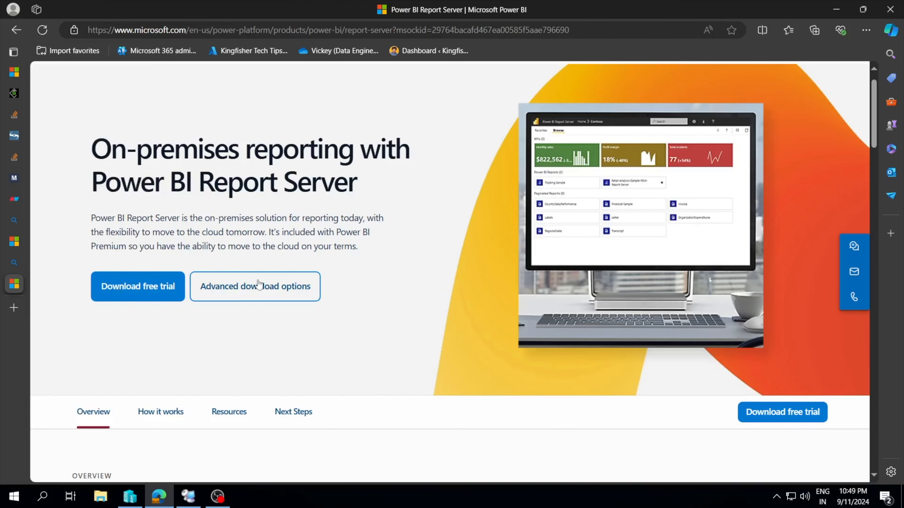
scroll(259, 285, "down", 1)
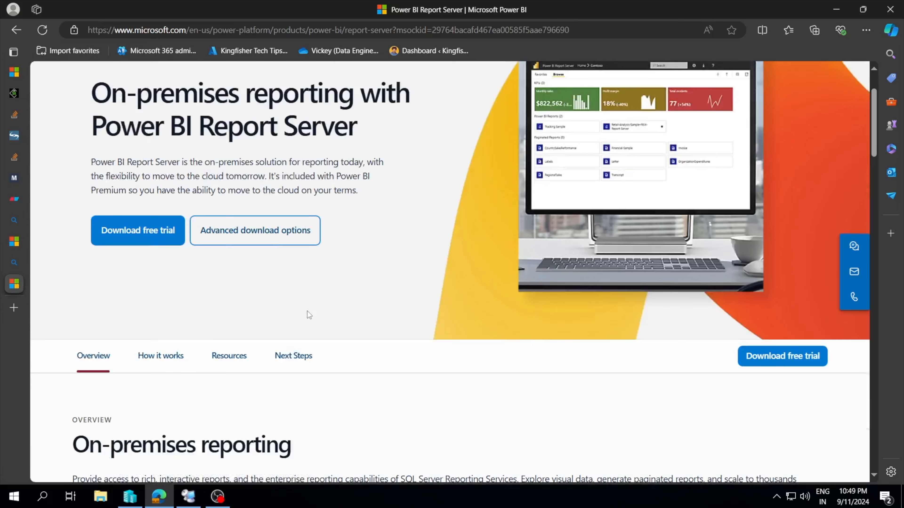
left_click(14, 249)
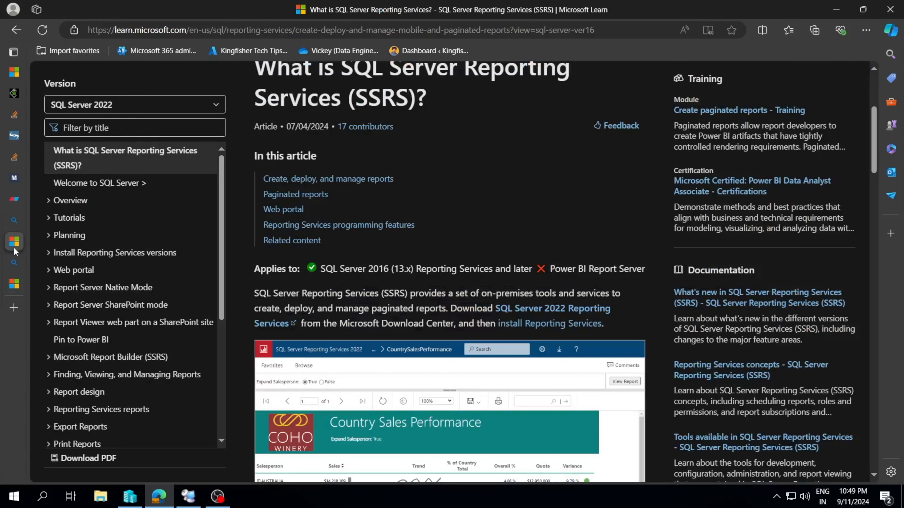
scroll(396, 275, "down", 1)
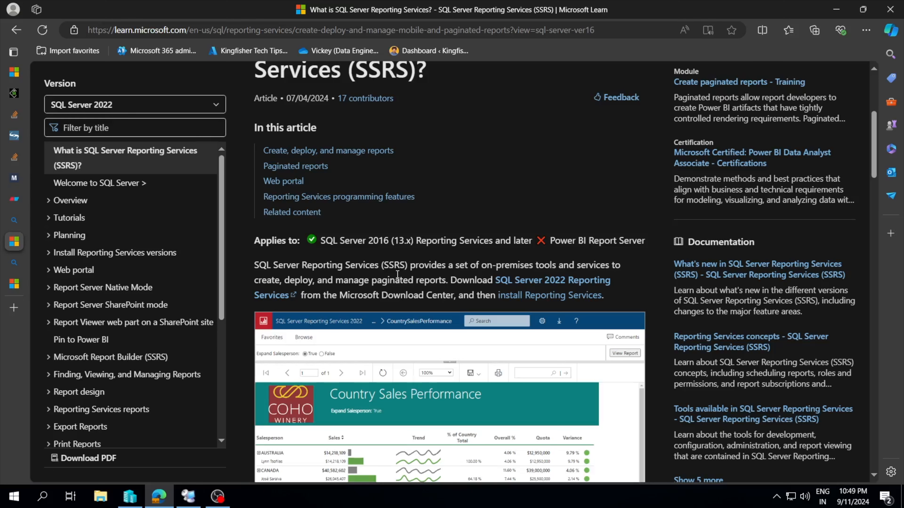
scroll(447, 283, "down", 1)
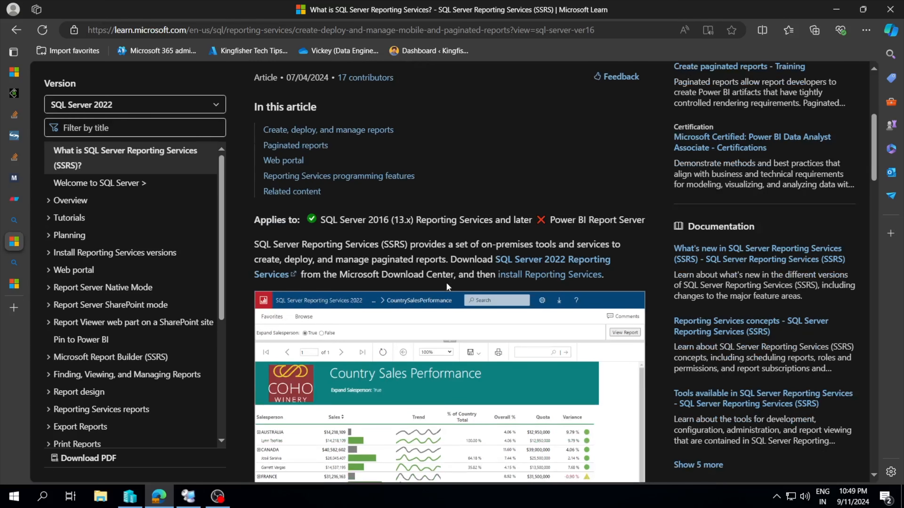
mouse_move(14, 208)
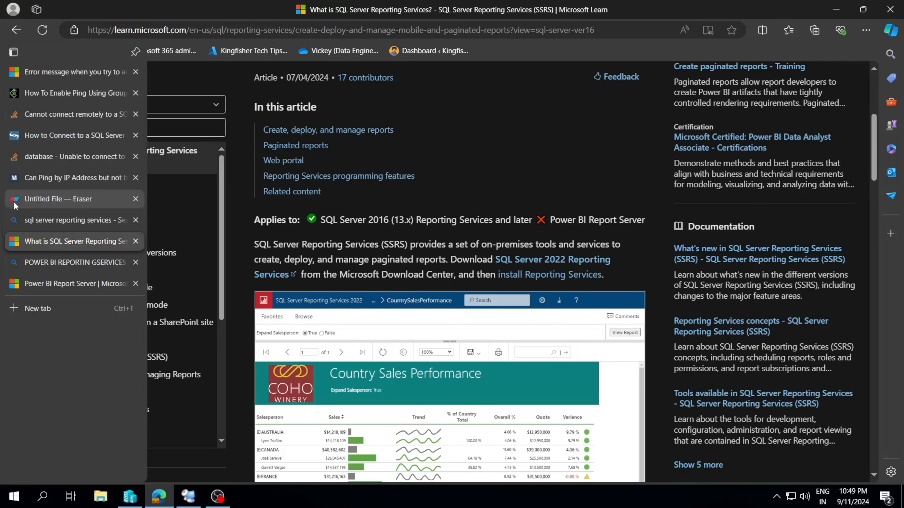
scroll(88, 164, "up", 2)
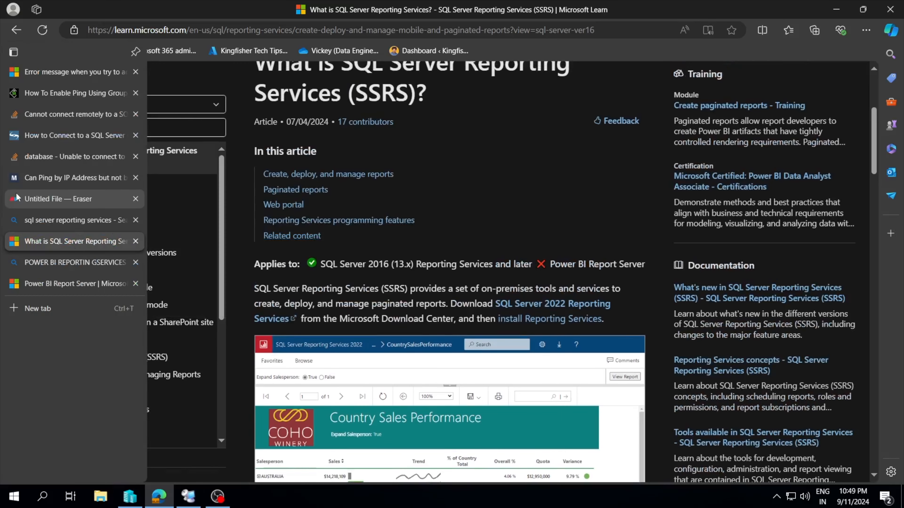
Switch to the untitled Eraser file, draw a rectangle on the empty canvas, enlarge it and move it slightly down.
left_click(16, 200)
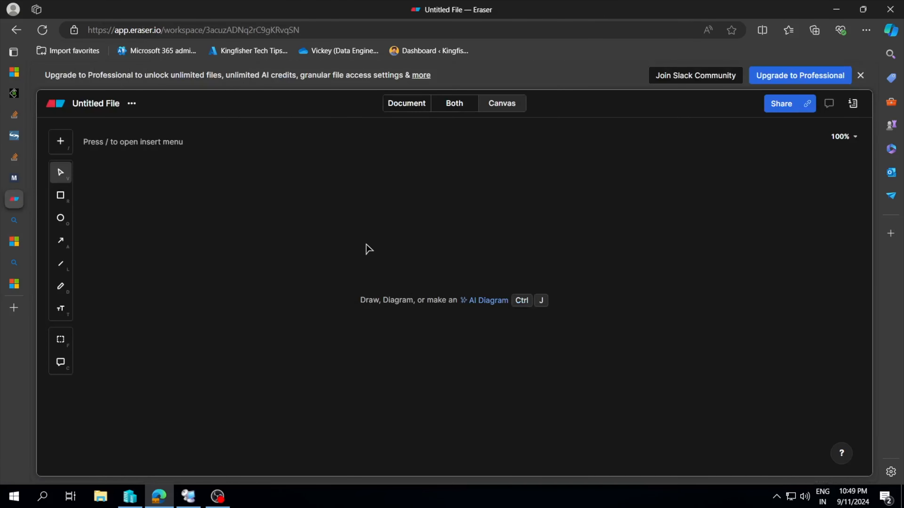
left_click(61, 197)
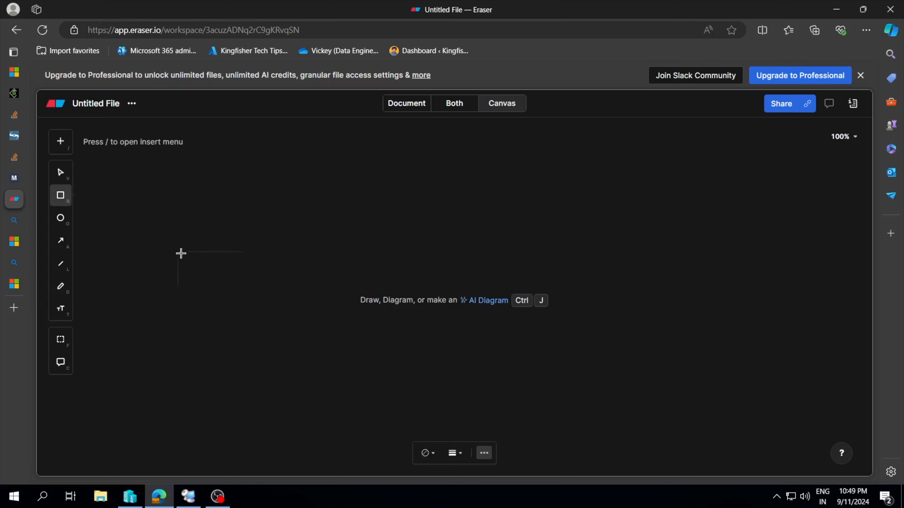
left_click(194, 220)
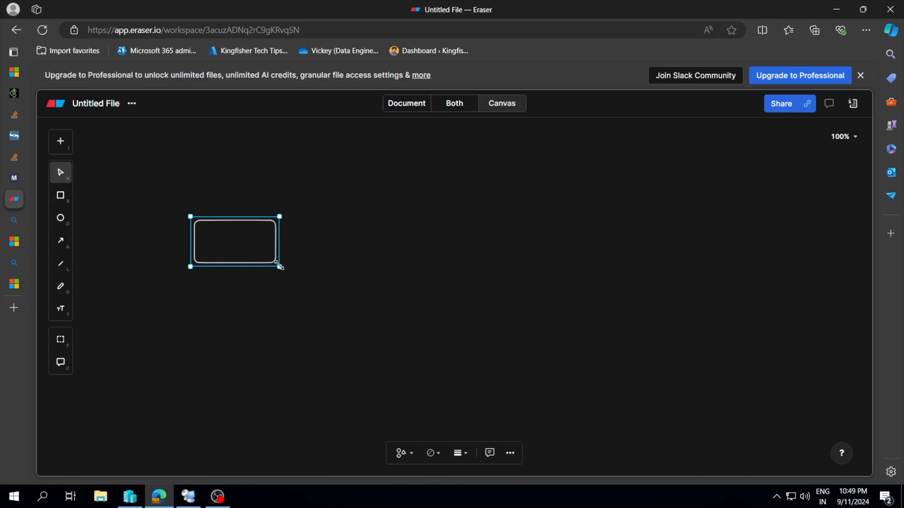
left_click_drag(279, 266, 313, 298)
left_click_drag(260, 258, 257, 274)
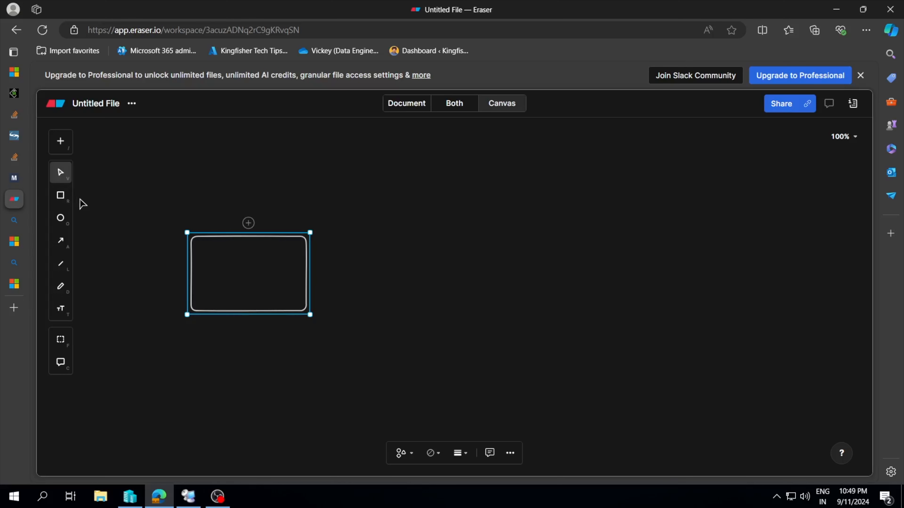
Insert the Azure dashboard hub icon, found by searching "DASH", and place it enlarged in the centre of the rectangle.
left_click(60, 195)
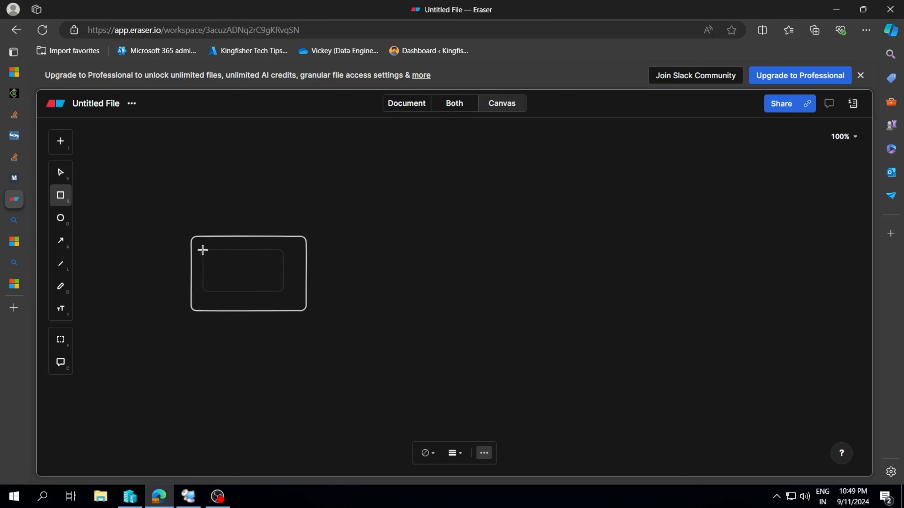
left_click(61, 149)
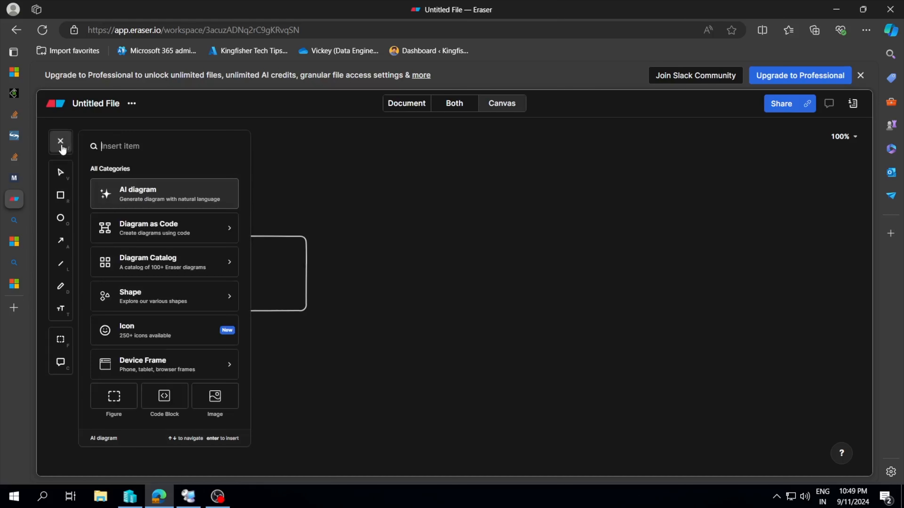
type("DASH")
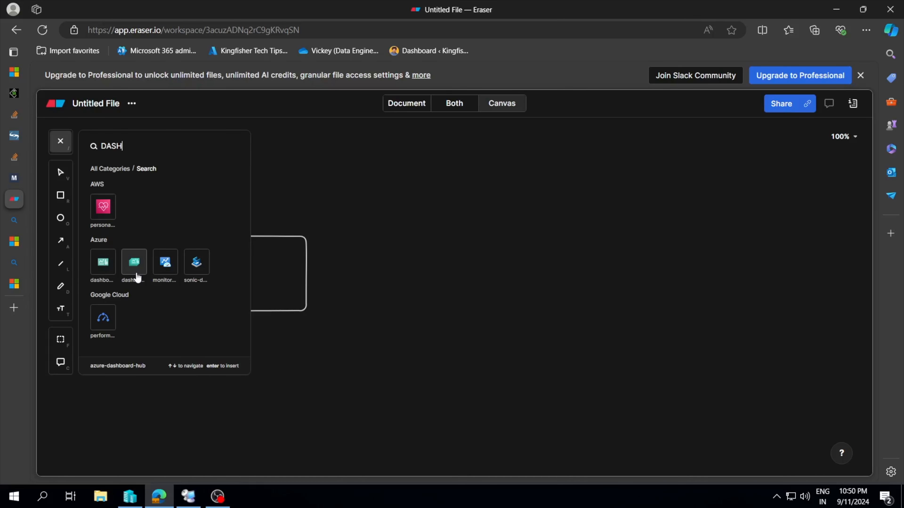
left_click(134, 264)
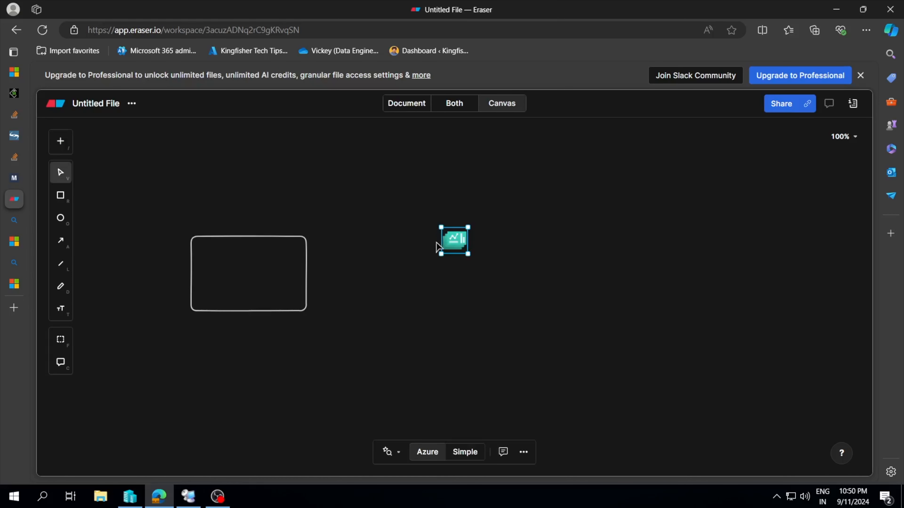
left_click_drag(451, 245, 253, 277)
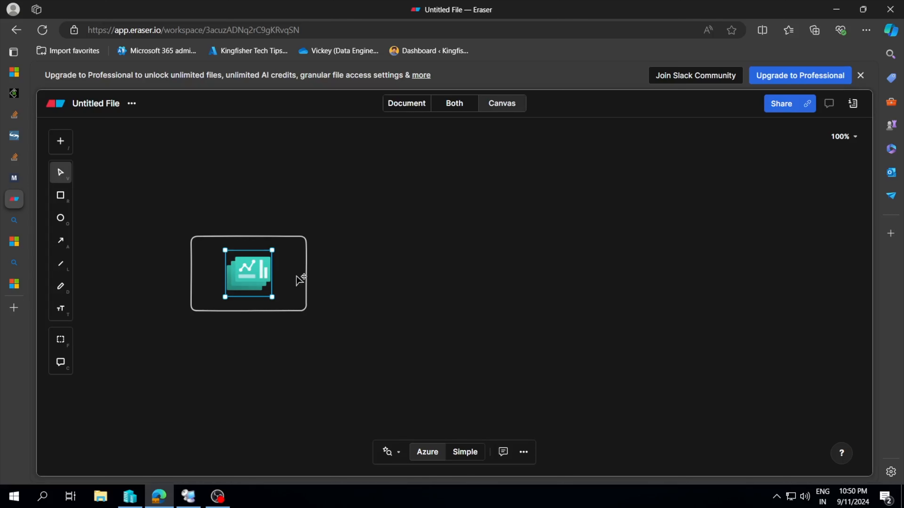
Draw three equal default-size circles spaced one above another to the right of the dashboard rectangle.
left_click(60, 218)
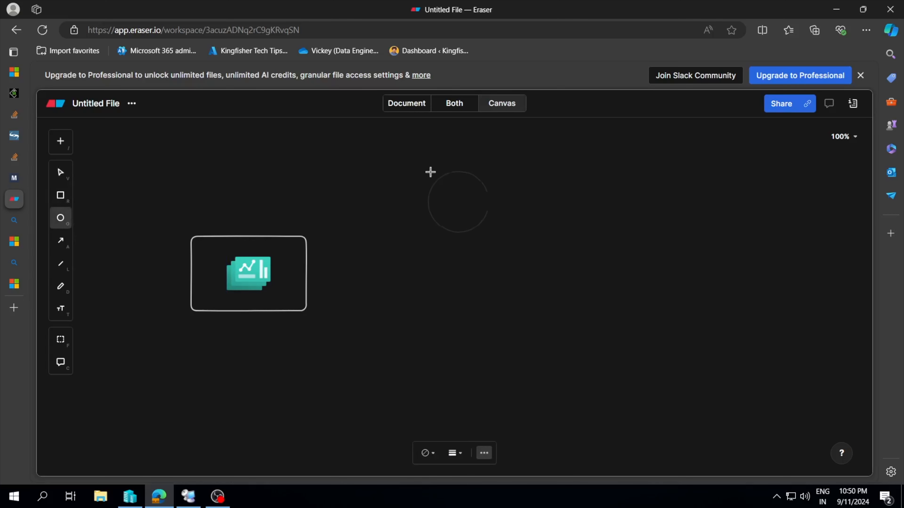
left_click(424, 180)
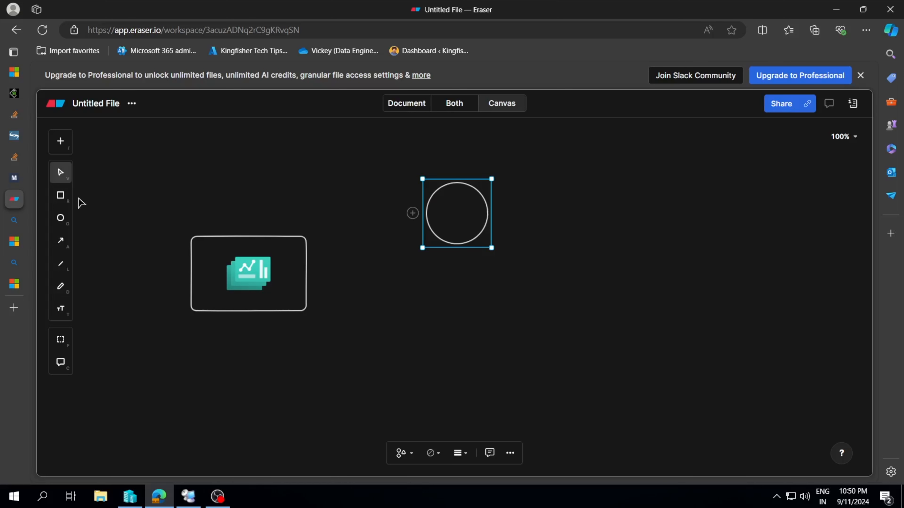
left_click(60, 218)
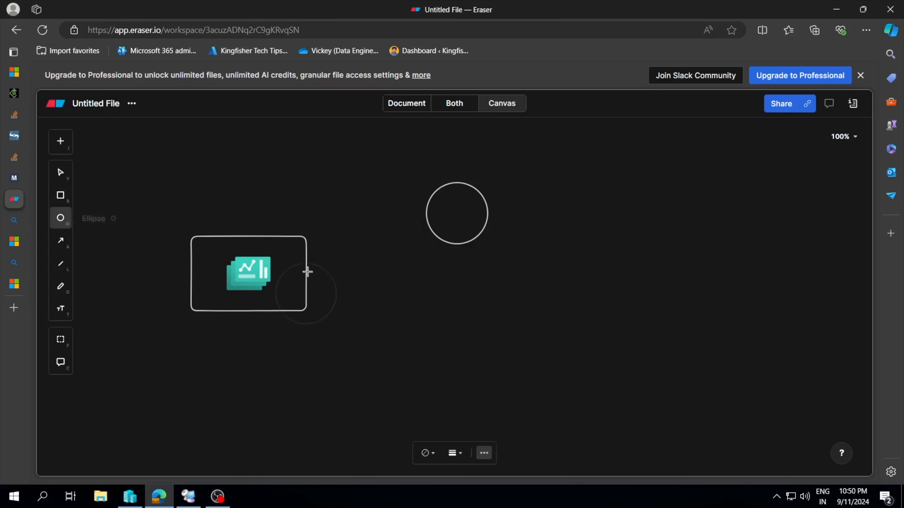
left_click(455, 273)
left_click(60, 217)
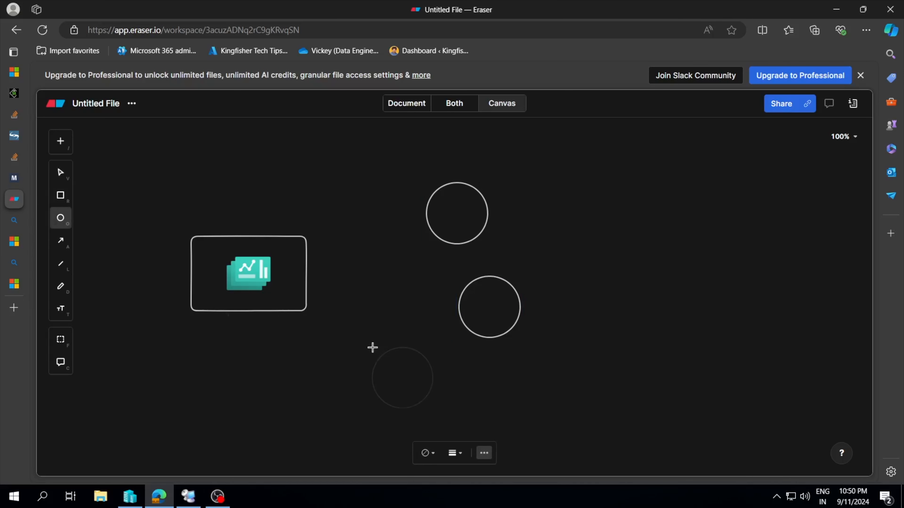
left_click(397, 354)
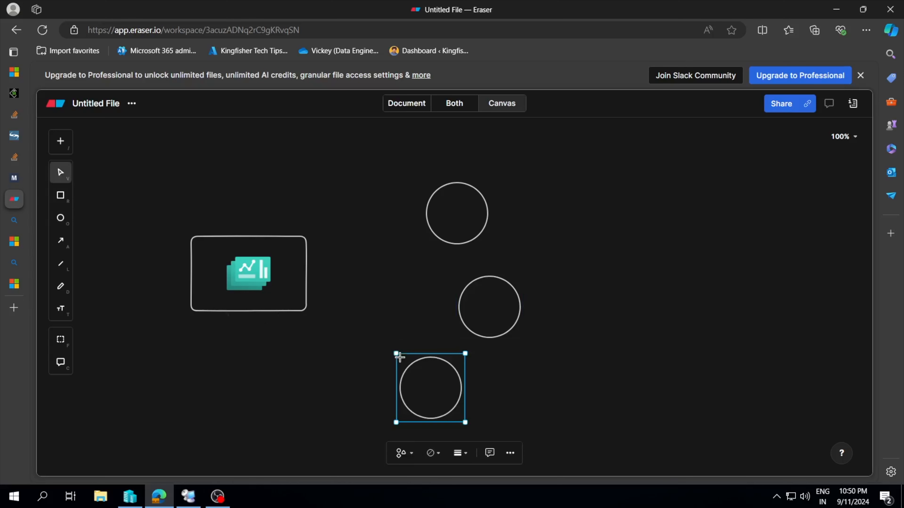
Draw a large rectangle enclosing the dashboard box and all three circles, and label its upper-left area "KTT.LAB".
left_click(62, 192)
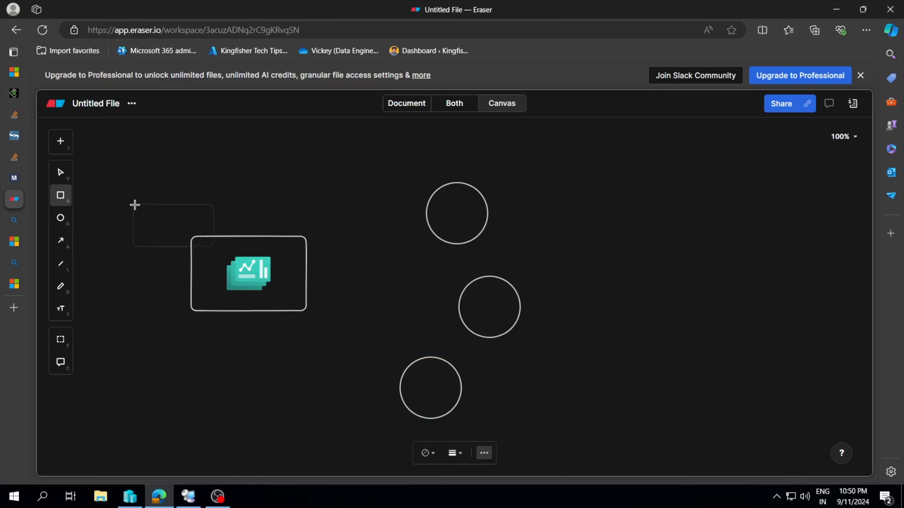
left_click(140, 157)
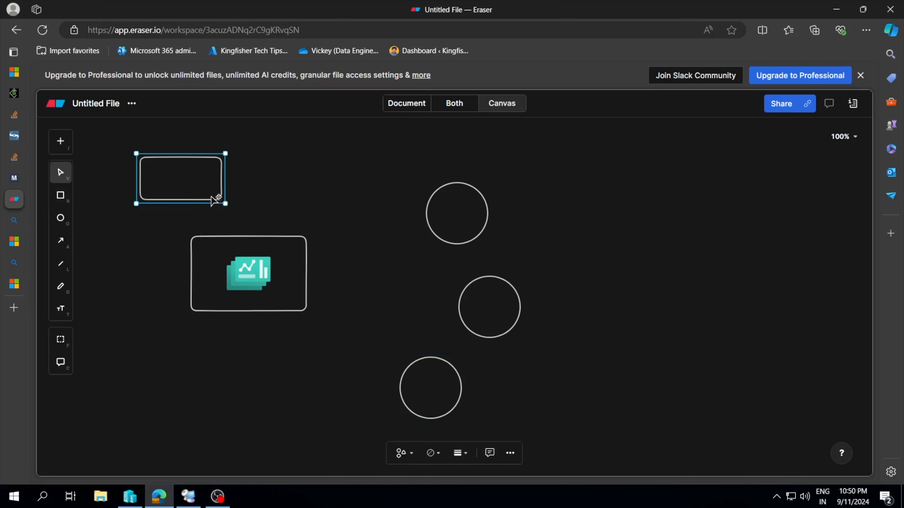
left_click_drag(226, 203, 605, 432)
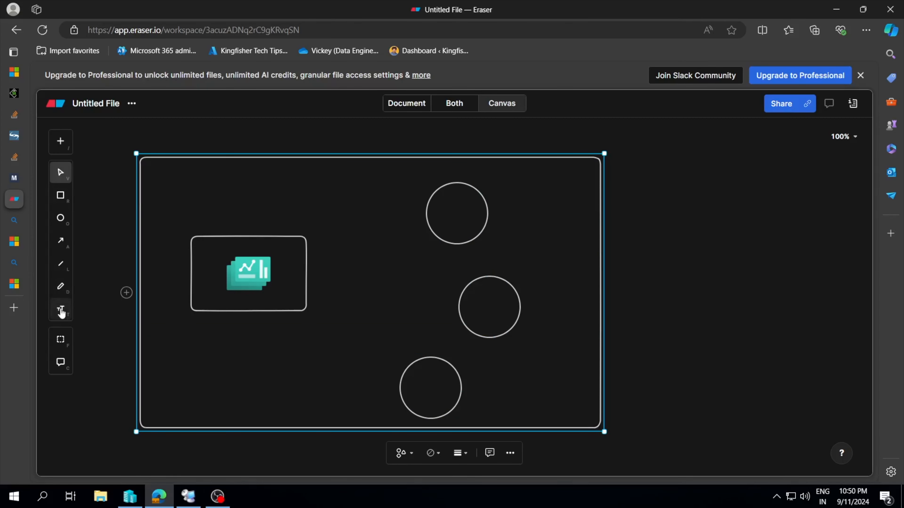
left_click(60, 309)
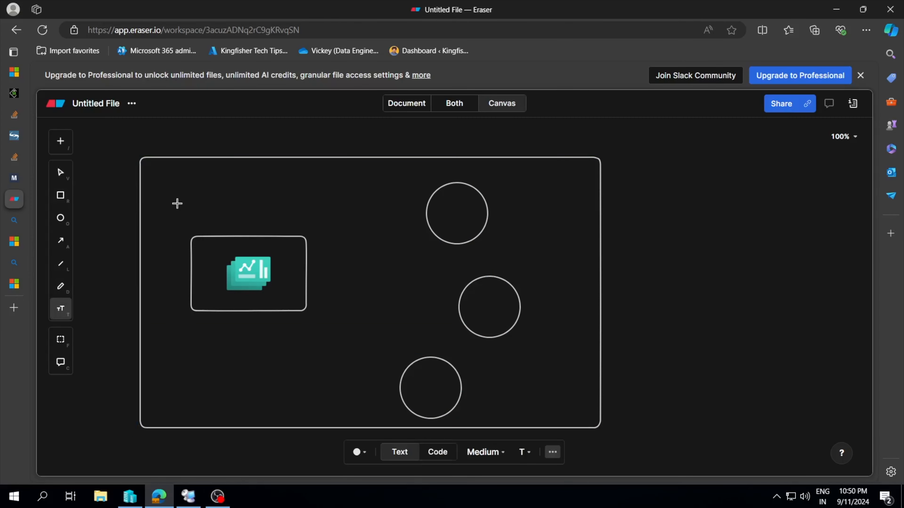
left_click(208, 178)
type("KTT.LAB")
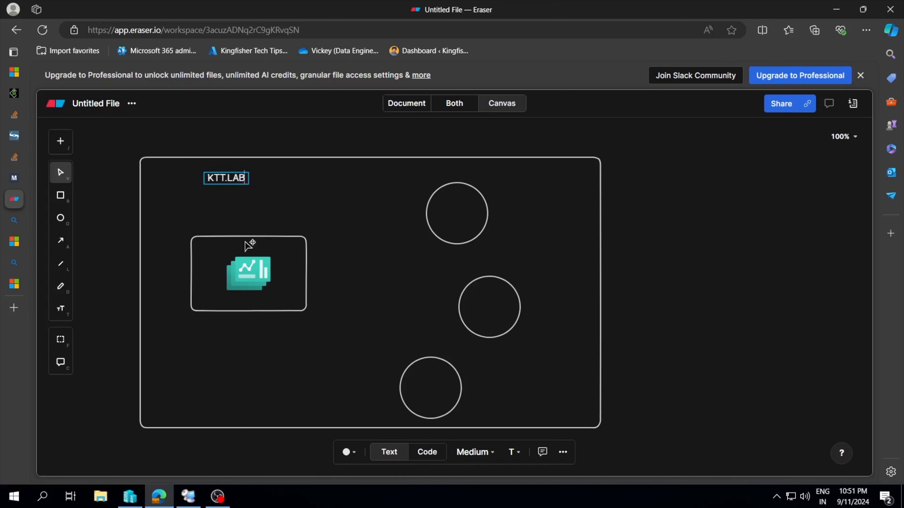
left_click(225, 321)
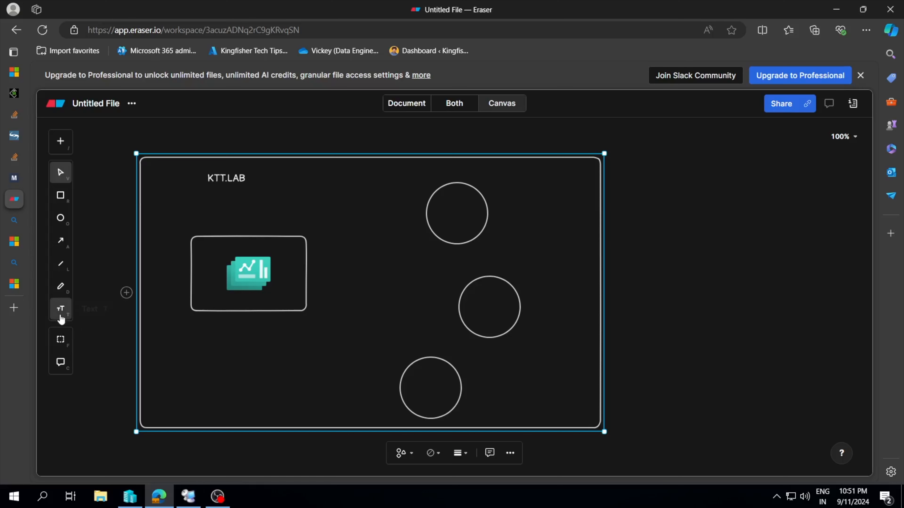
Add the text label "SQLVMBI.KTT.LAB" just below the dashboard rectangle.
left_click(61, 309)
left_click(231, 322)
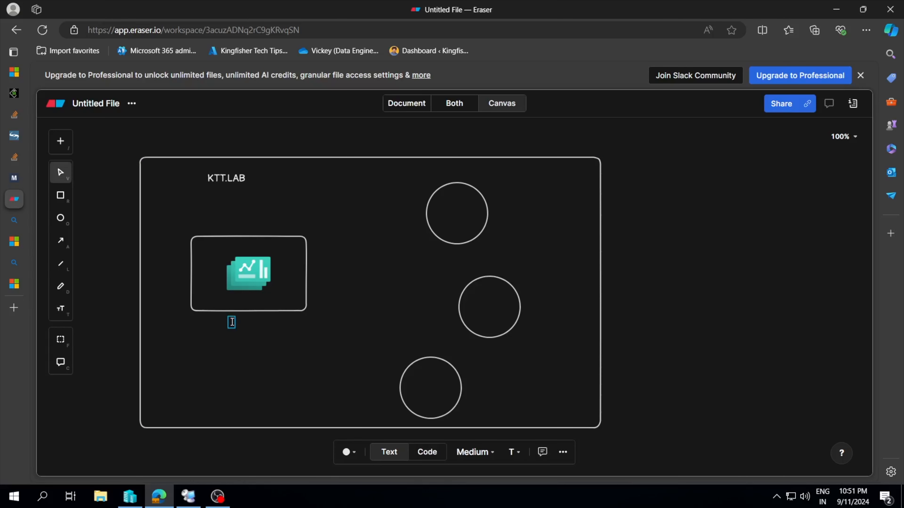
type("SQLVMBI")
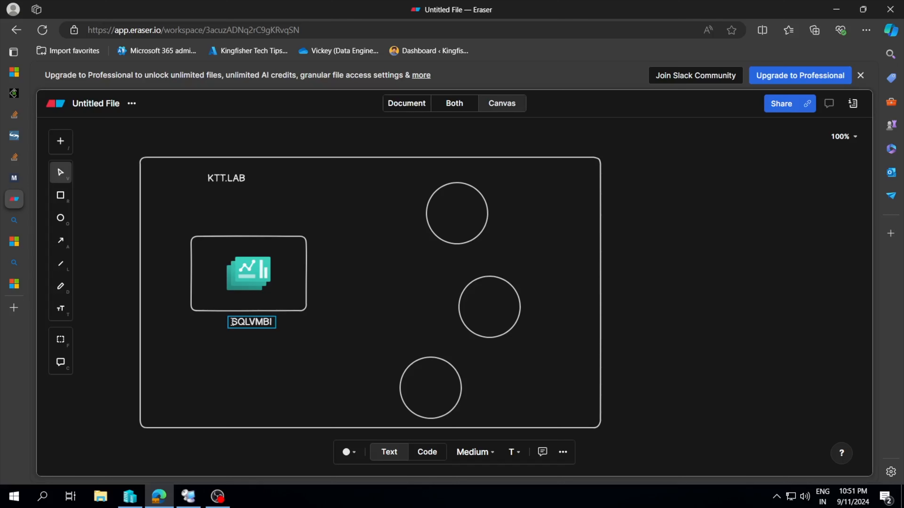
type(".KTT.LAB")
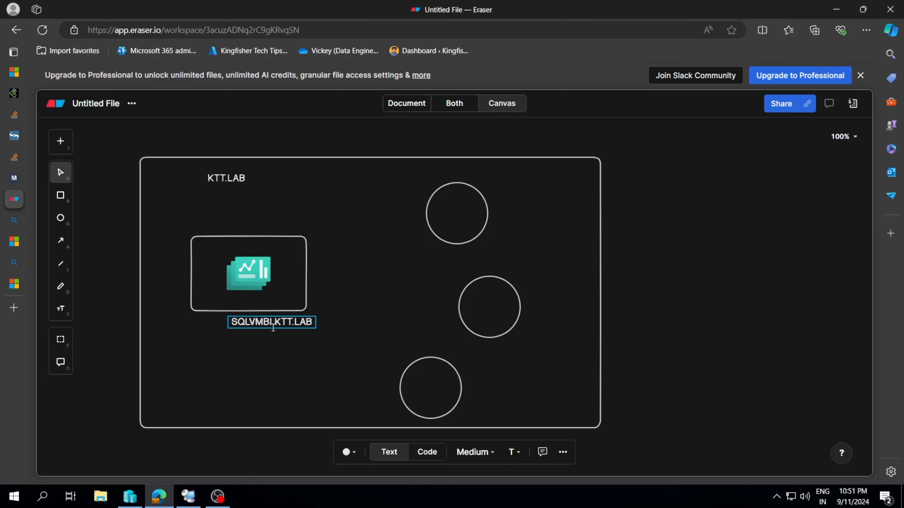
left_click_drag(273, 327, 257, 327)
left_click(292, 326)
left_click(276, 287)
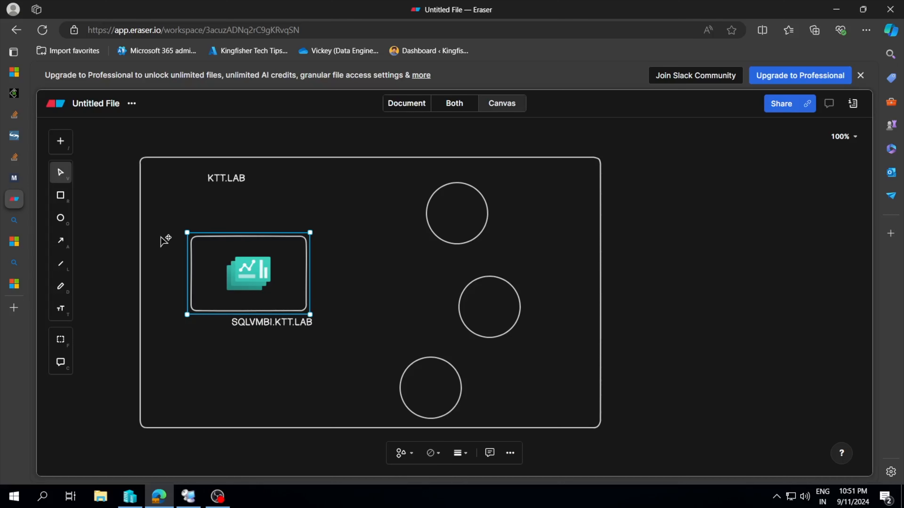
Draw a small rectangle around the dashboard icon inside its box, label it "ssrs/pbirs", and centre both labels beneath their boxes.
left_click(60, 195)
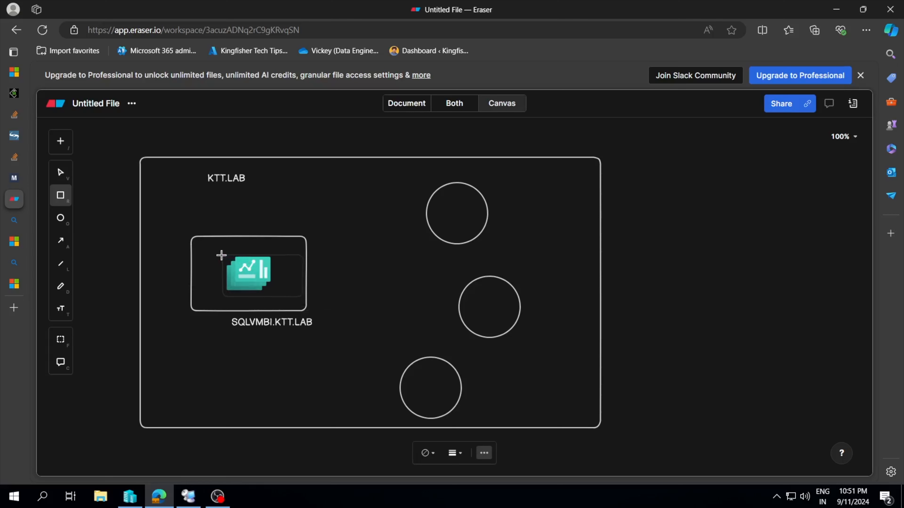
left_click(214, 254)
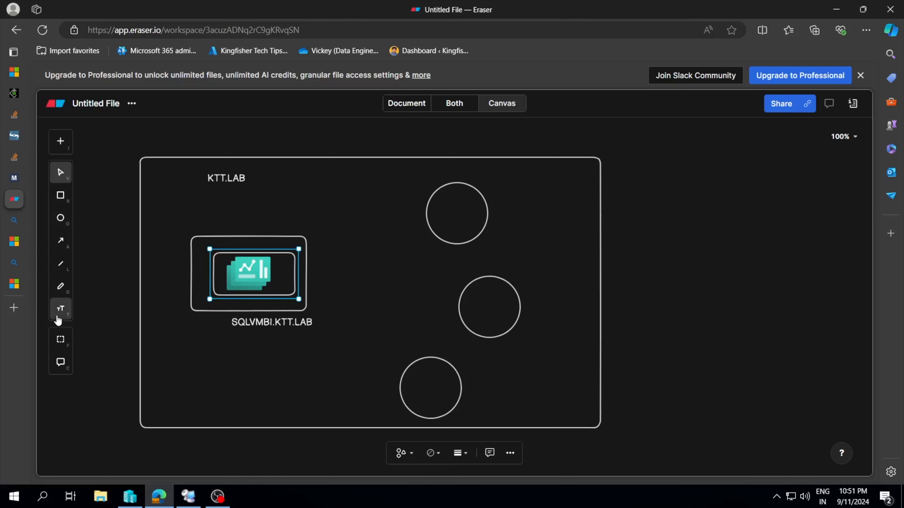
left_click(60, 309)
left_click(279, 275)
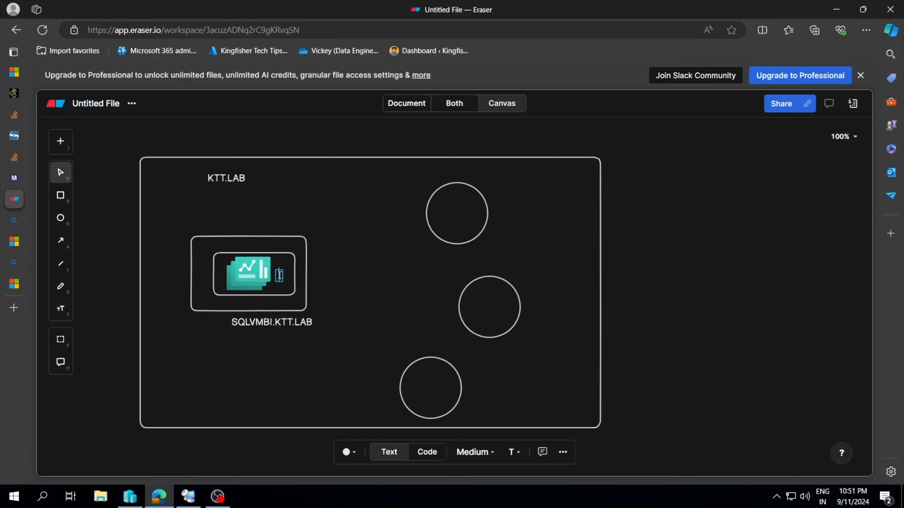
type("ssrs/pbirs")
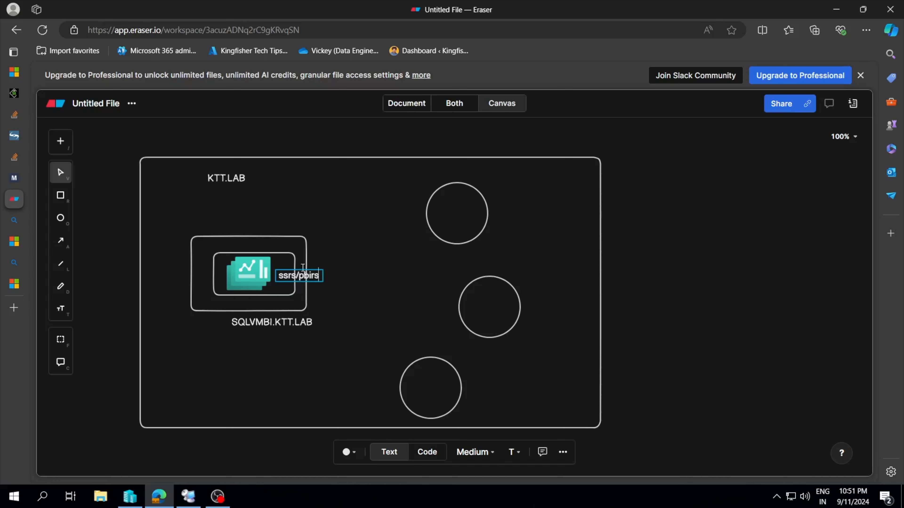
left_click(325, 319)
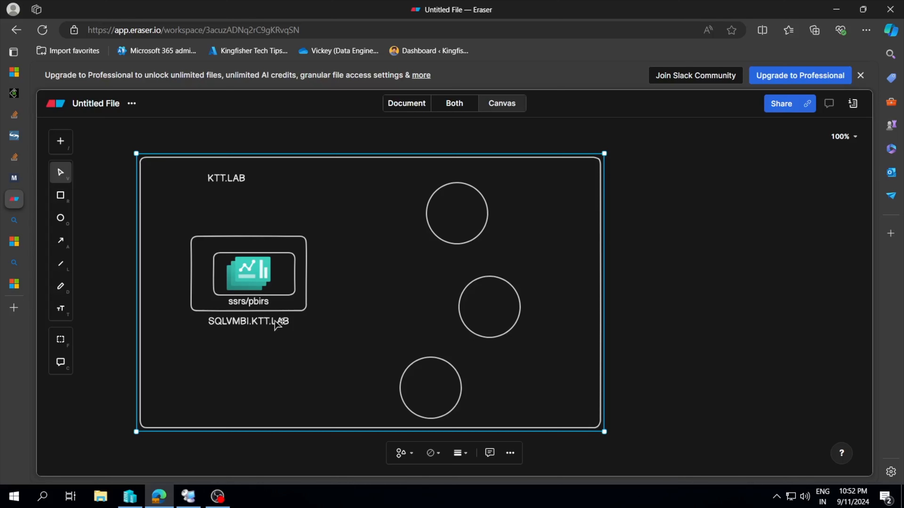
Connect the right edge of the inner ssrs/pbirs box to the upper and middle circles with straight lines.
key("l")
left_click_drag(296, 274, 425, 218)
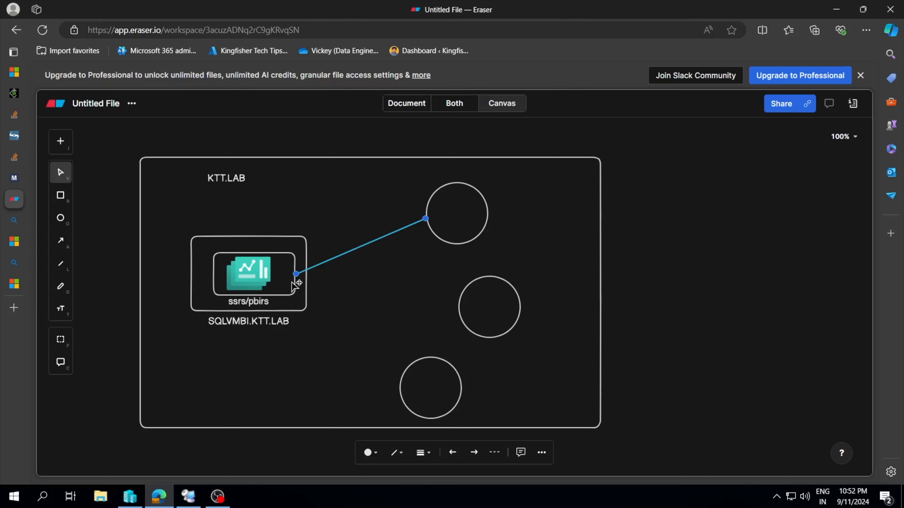
left_click(61, 308)
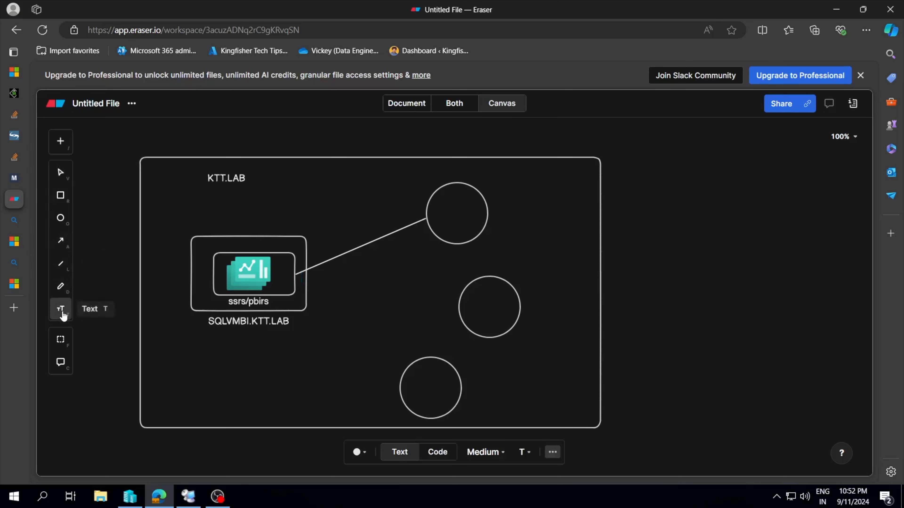
left_click_drag(295, 273, 464, 312)
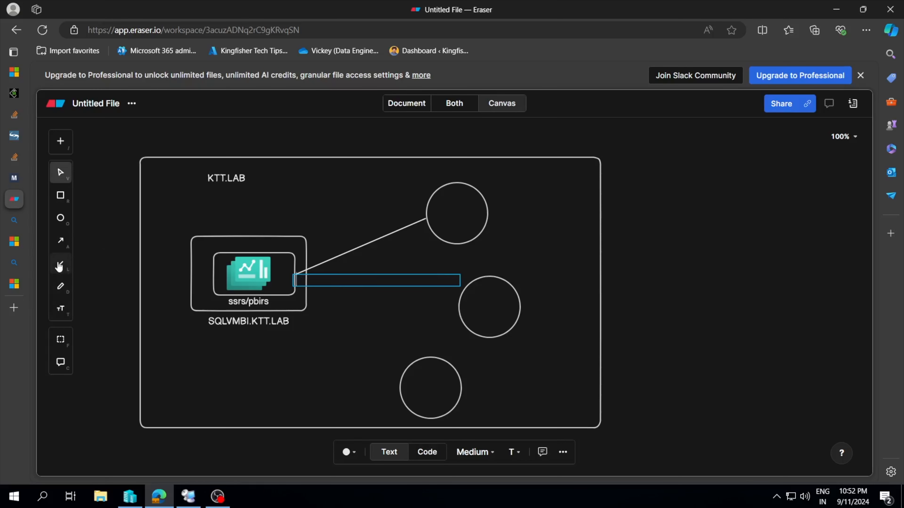
left_click(61, 264)
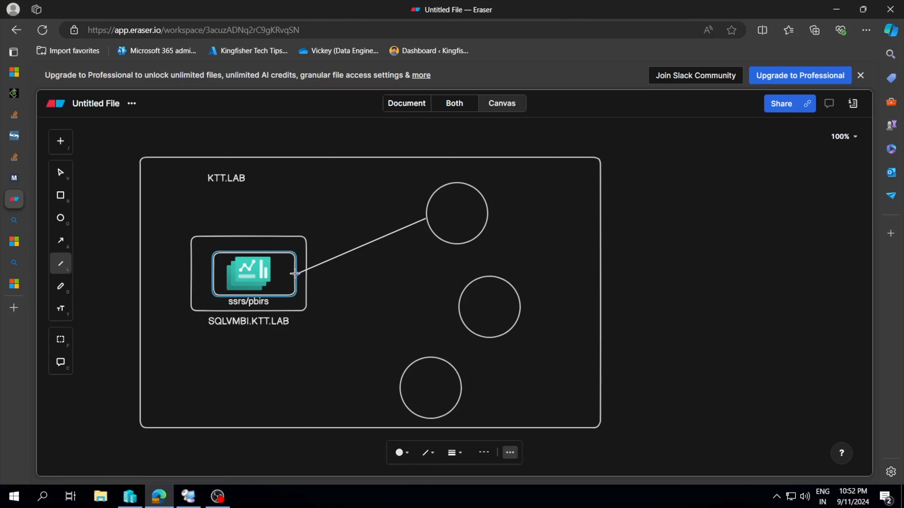
left_click_drag(296, 273, 461, 323)
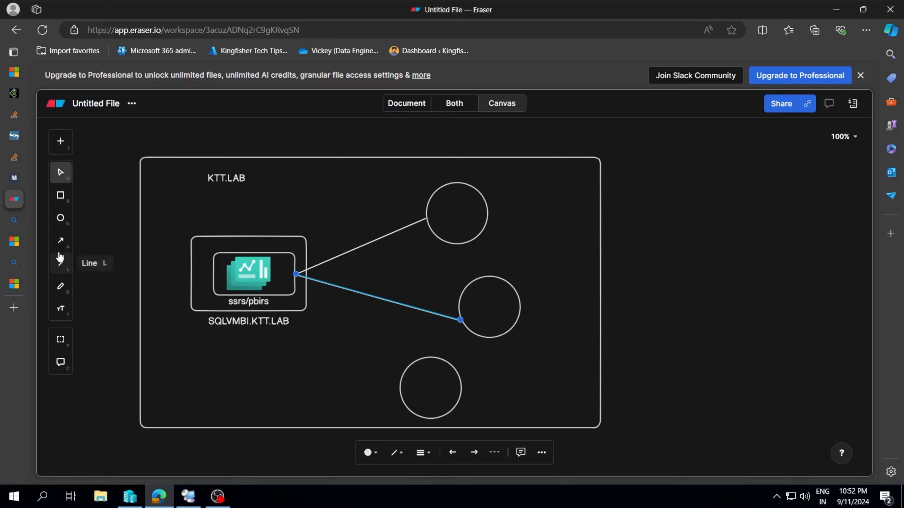
Draw an elbow arrow from the right edge of the inner ssrs/pbirs box to the left edge of the lowest circle.
left_click(61, 242)
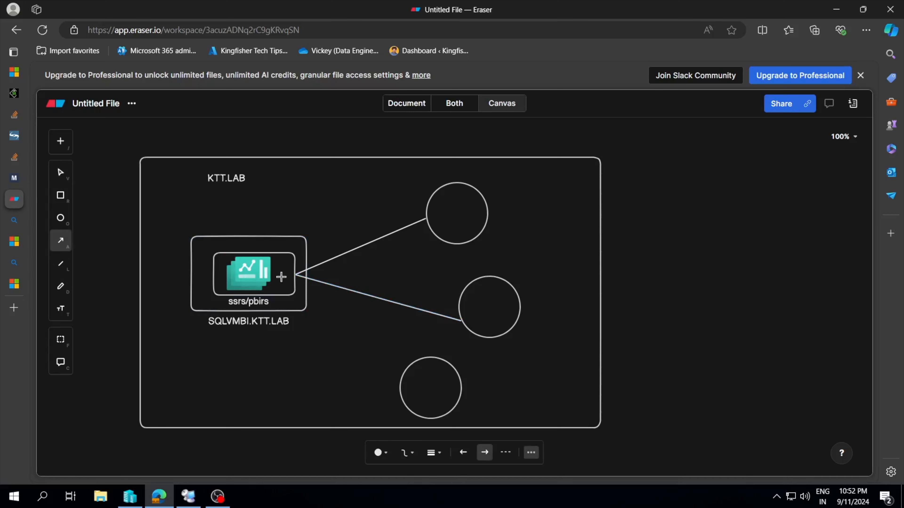
left_click_drag(296, 278, 420, 371)
mouse_move(411, 373)
left_mouse_down()
mouse_move(399, 398)
mouse_move(438, 178)
mouse_move(455, 246)
mouse_move(271, 265)
mouse_move(259, 229)
mouse_move(281, 232)
mouse_move(271, 271)
mouse_move(242, 297)
mouse_move(253, 290)
mouse_move(300, 316)
mouse_move(333, 313)
mouse_move(393, 396)
mouse_move(373, 394)
mouse_move(394, 378)
left_mouse_up()
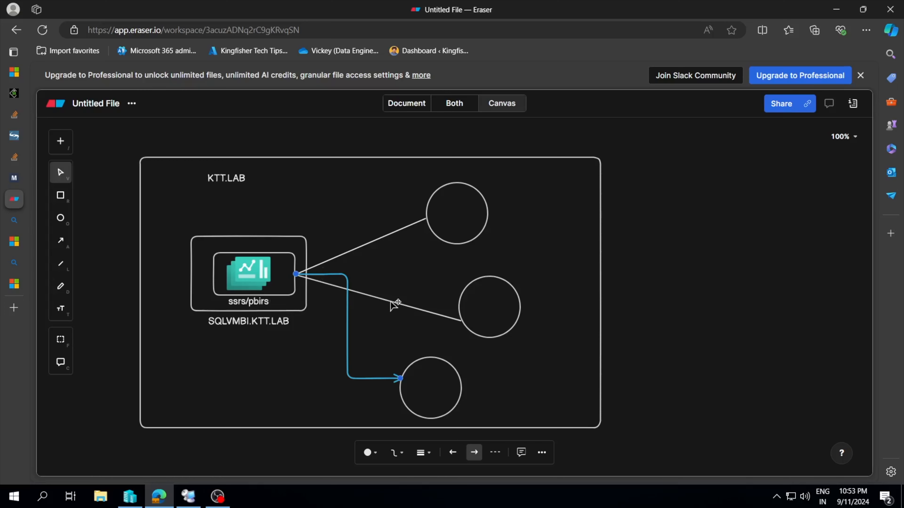
Switch to the "What is SQL Server Reporting Services (SSRS)?" article and highlight "(SSRS)?" in its title.
left_click(17, 243)
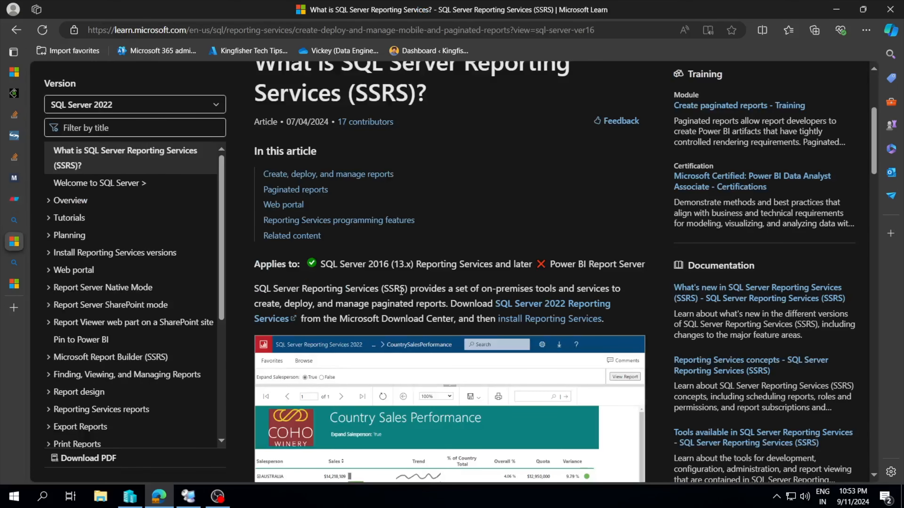
scroll(401, 294, "up", 1)
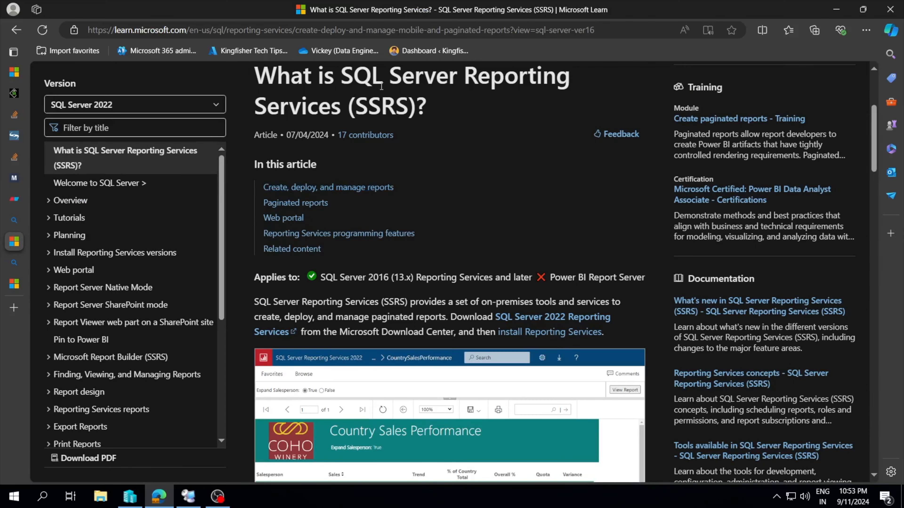
left_click_drag(430, 109, 331, 102)
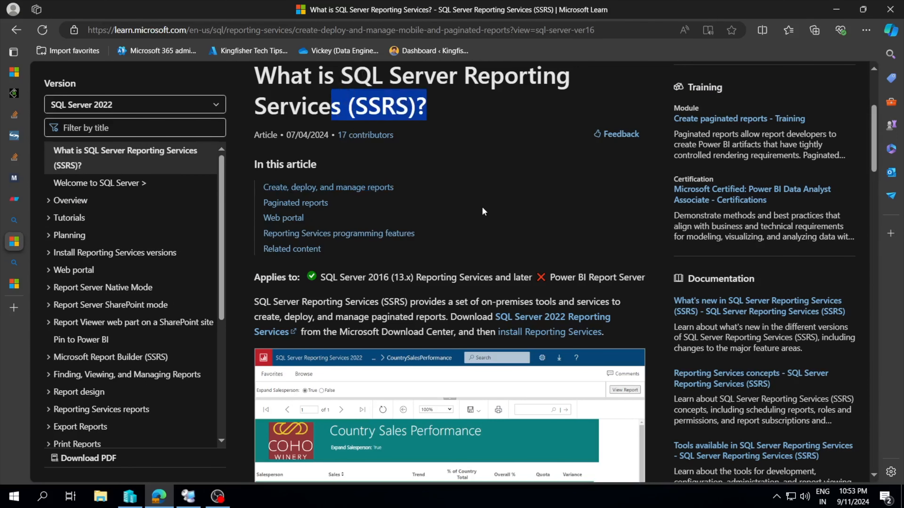
Skim the SSRS article, open the SSRS overview result from the "sql server reporting services" search in a new tab, and return to the article.
scroll(482, 208, "down", 1)
scroll(454, 246, "down", 1)
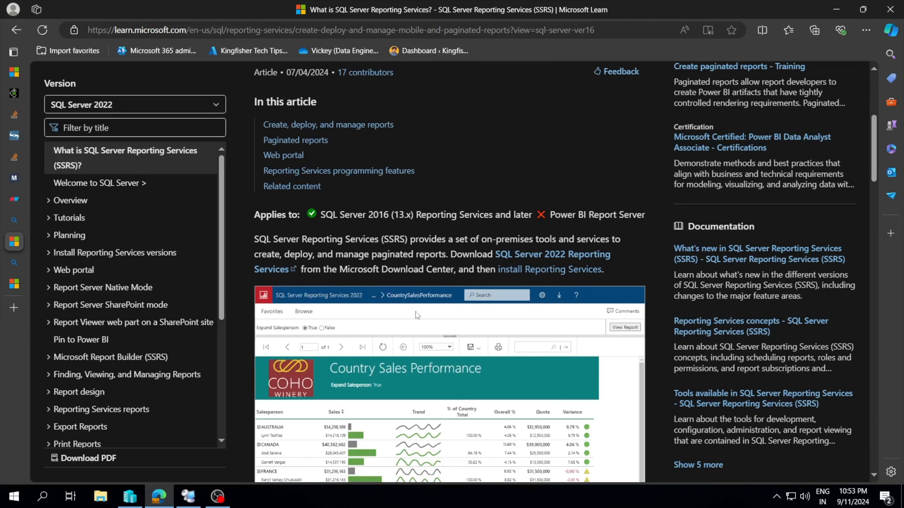
scroll(406, 282, "up", 1)
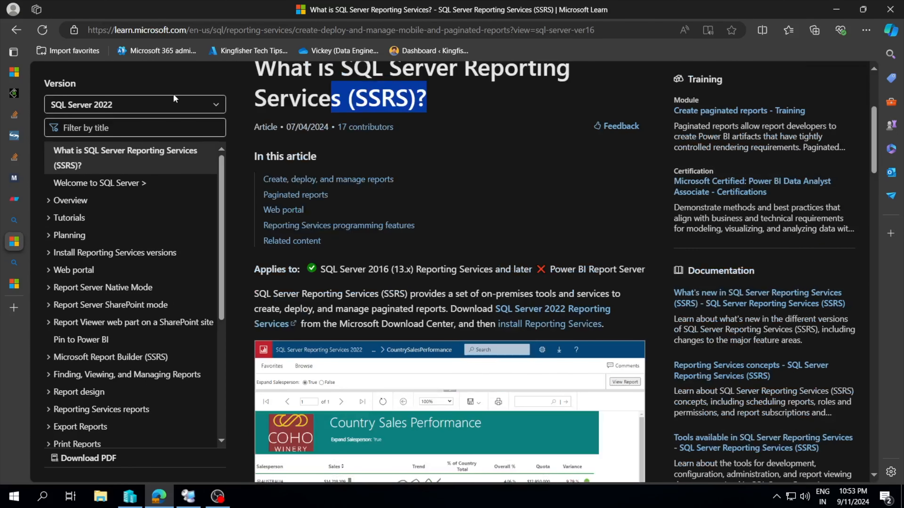
left_click(15, 221)
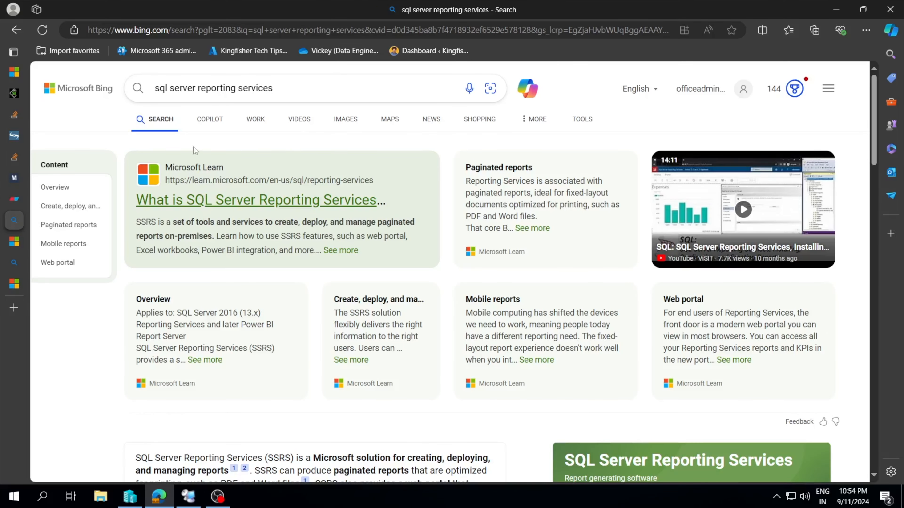
left_click(271, 198)
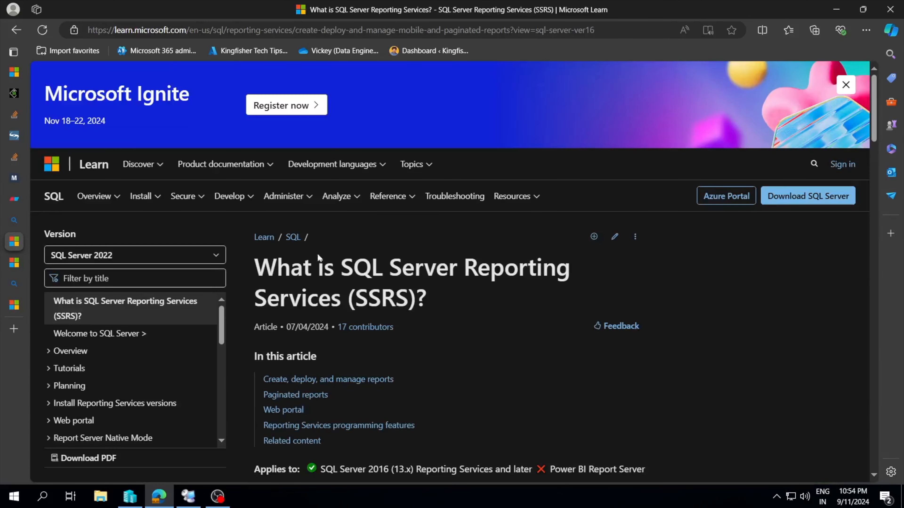
left_click(17, 262)
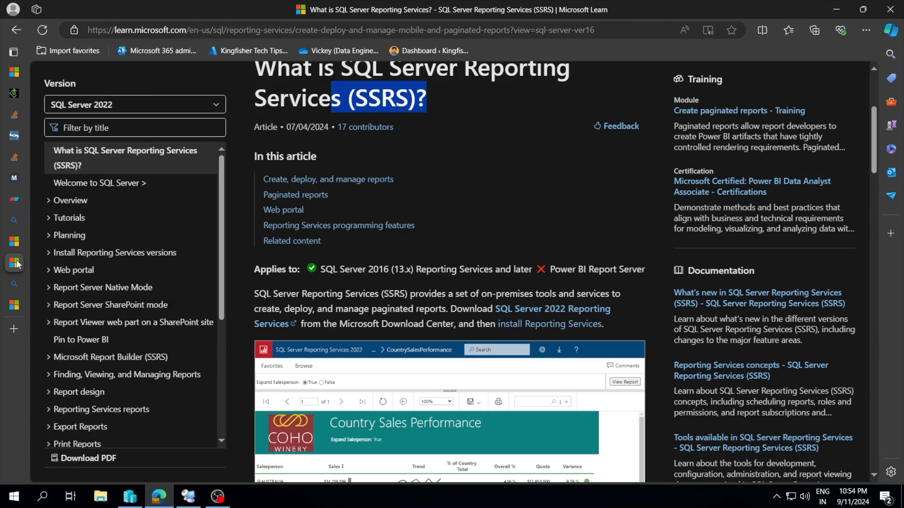
Open the SQL Server 2022 Reporting Services download page from the article and examine its details, highlighting the publication date.
scroll(385, 282, "down", 3)
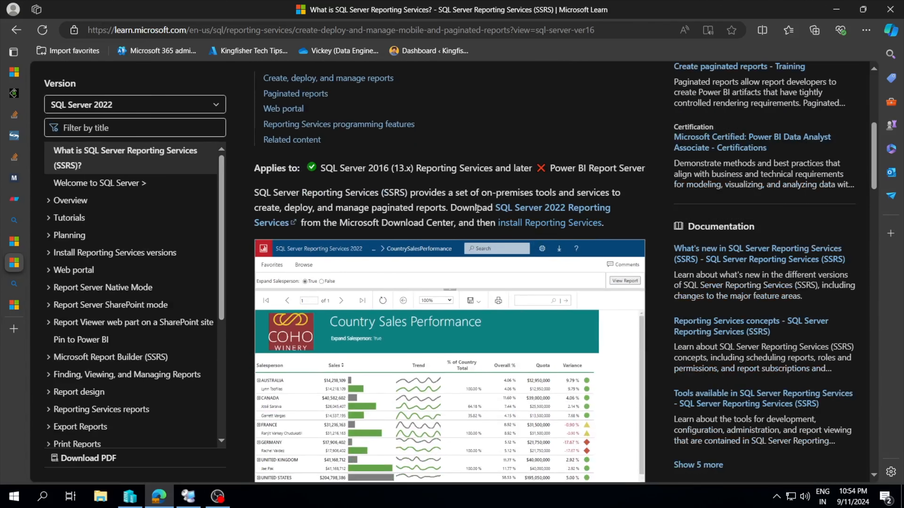
left_click(517, 212)
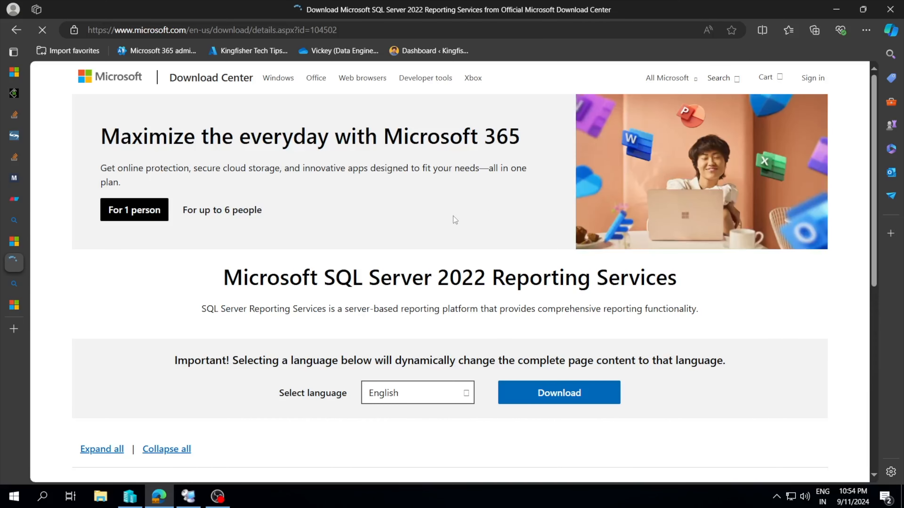
scroll(453, 216, "down", 5)
left_click_drag(512, 373, 462, 377)
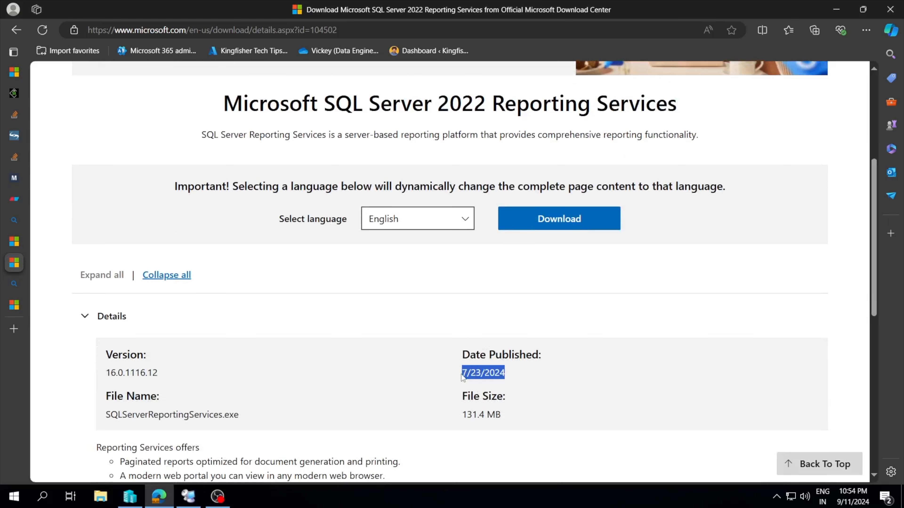
left_click(510, 378)
scroll(512, 316, "up", 1)
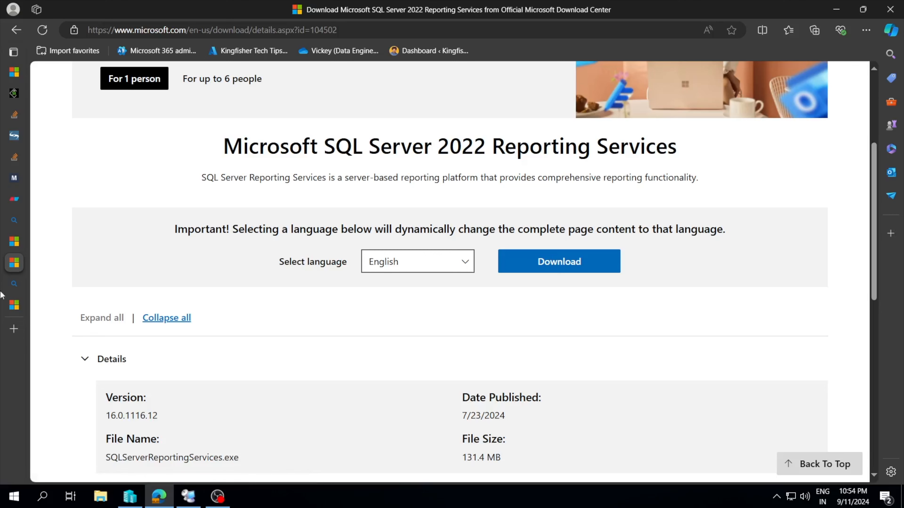
Review the Power BI Report Server product page and open its advanced download options.
left_click(12, 309)
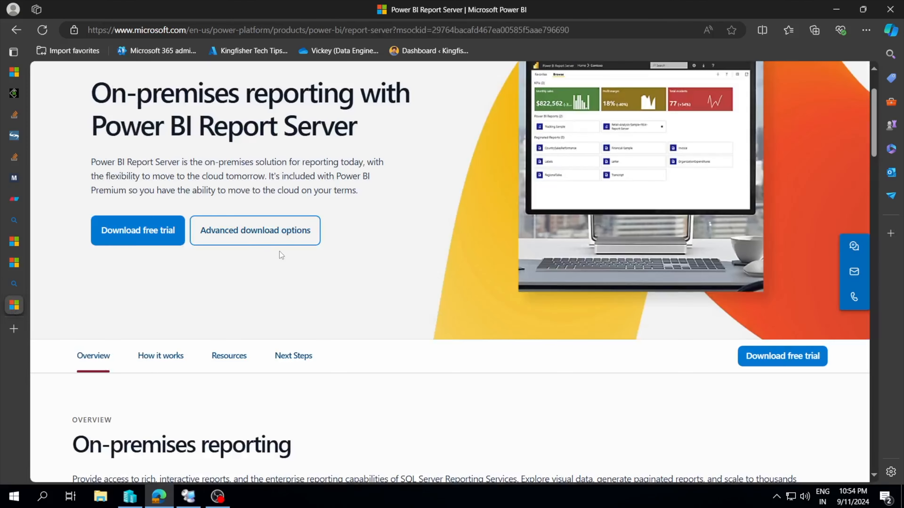
scroll(281, 255, "up", 2)
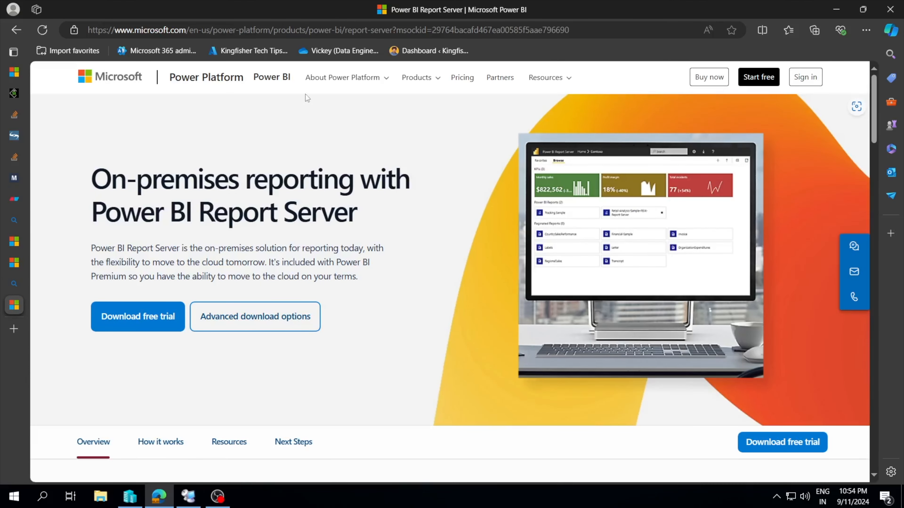
left_click(14, 284)
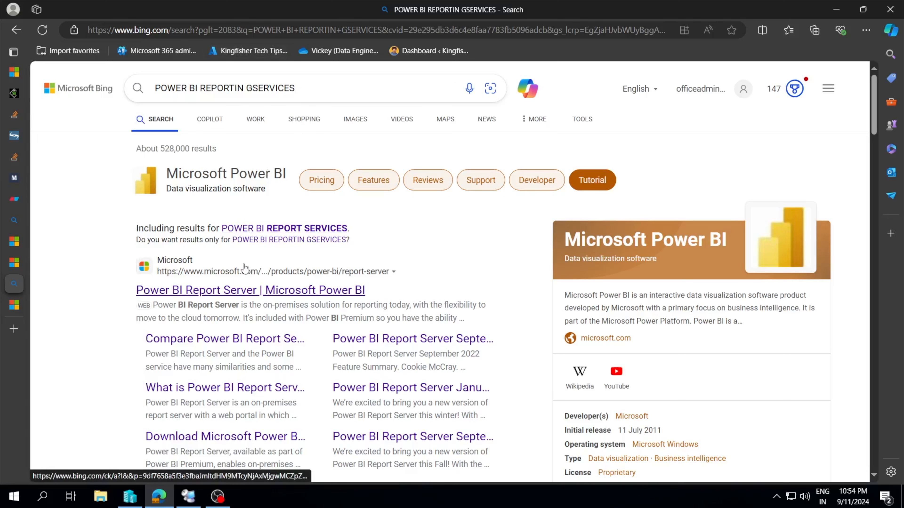
left_click(8, 305)
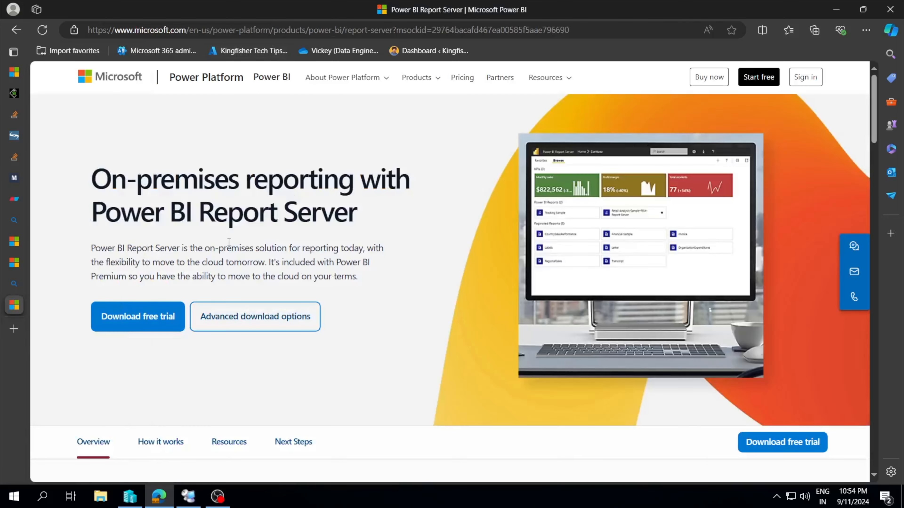
scroll(284, 250, "down", 2)
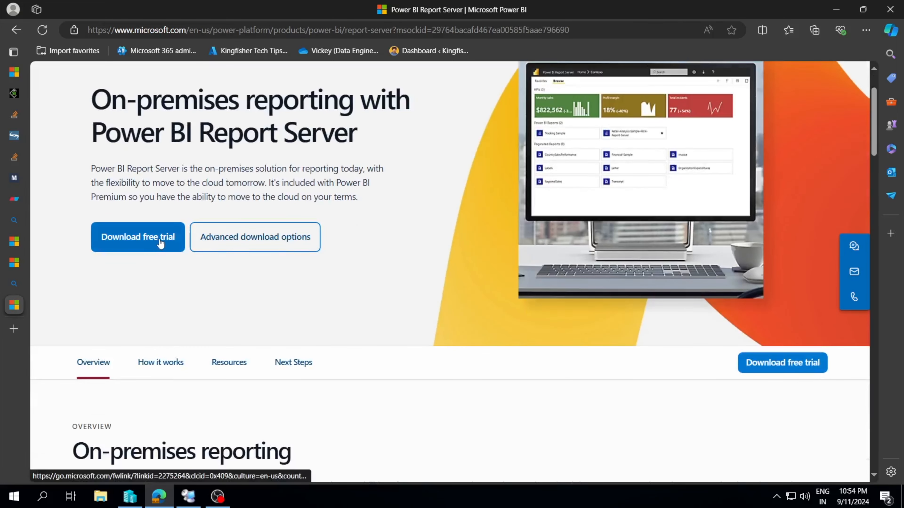
scroll(300, 288, "down", 2)
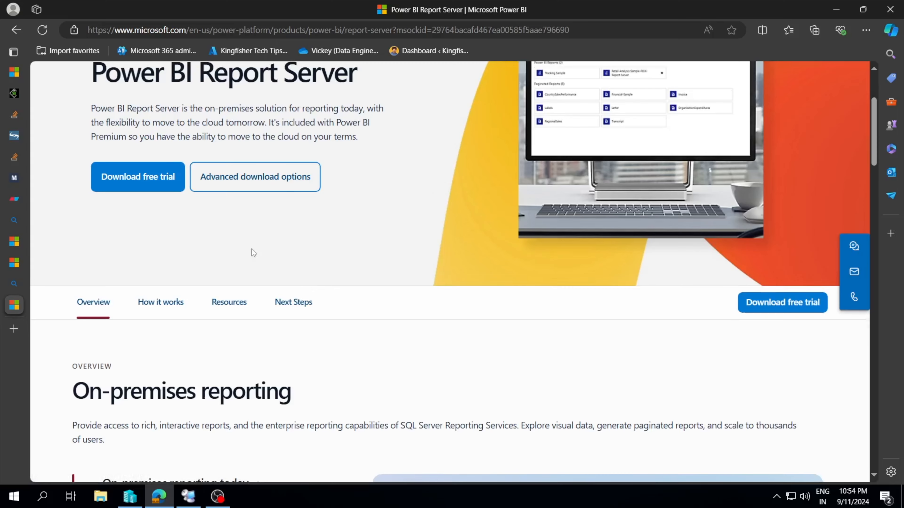
scroll(251, 249, "down", 1)
scroll(372, 239, "down", 1)
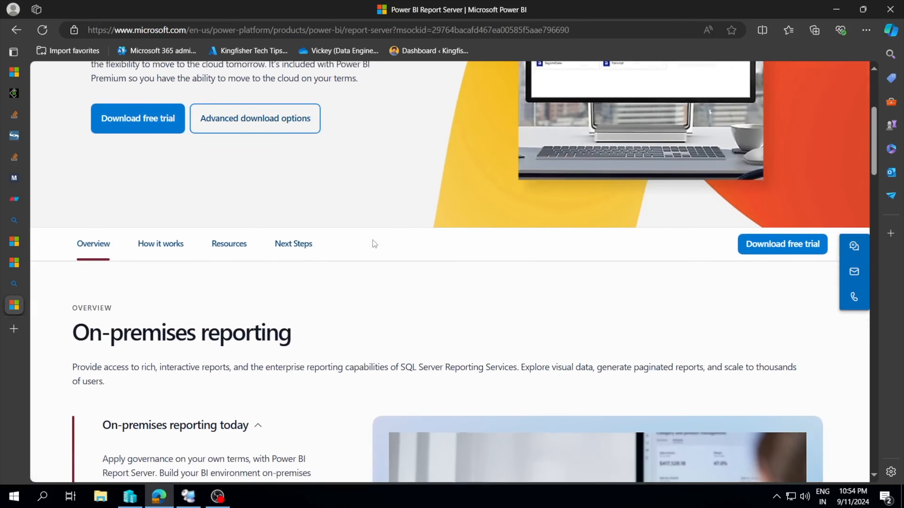
left_click(273, 122)
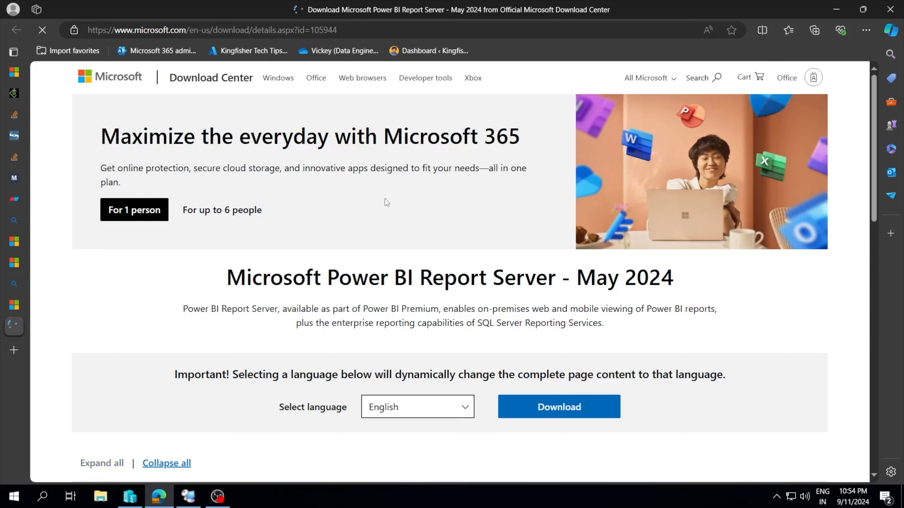
Examine the Power BI Report Server - May 2024 download details and return to the SQL Server 2022 Reporting Services download page for comparison.
scroll(370, 244, "down", 1)
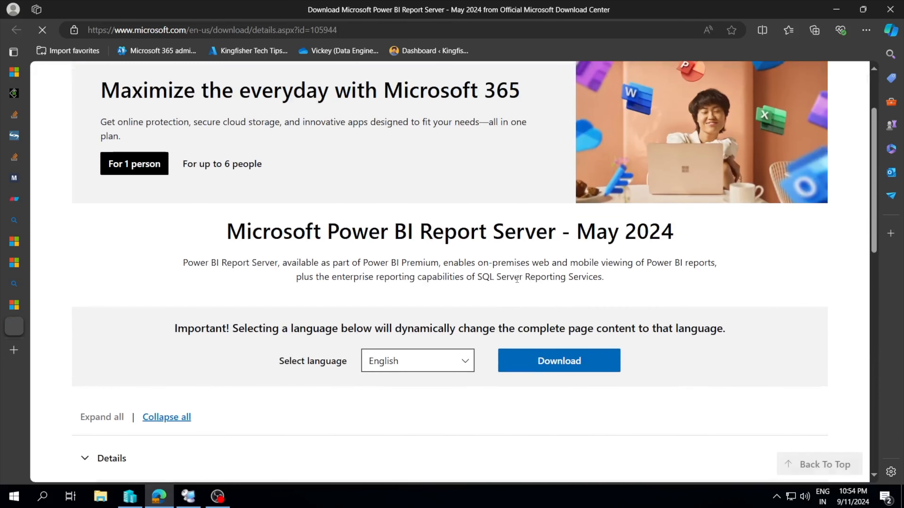
scroll(512, 370, "down", 3)
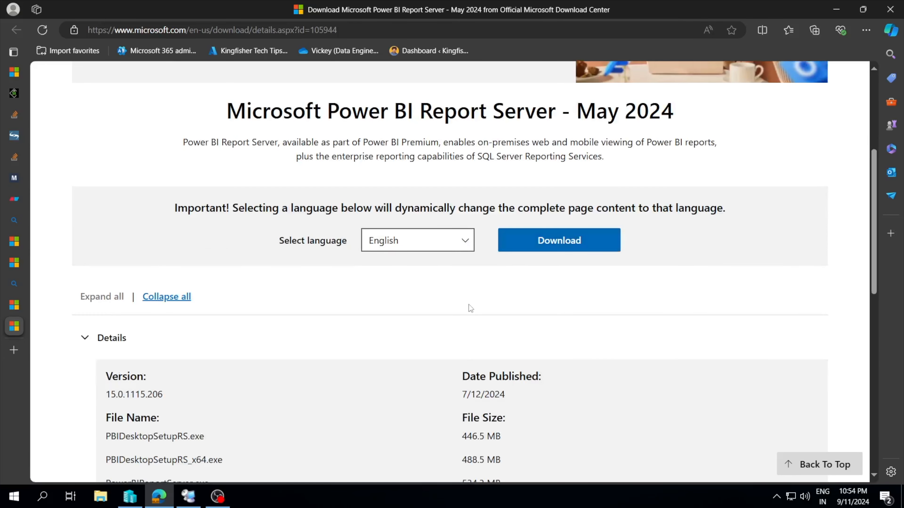
scroll(399, 306, "down", 1)
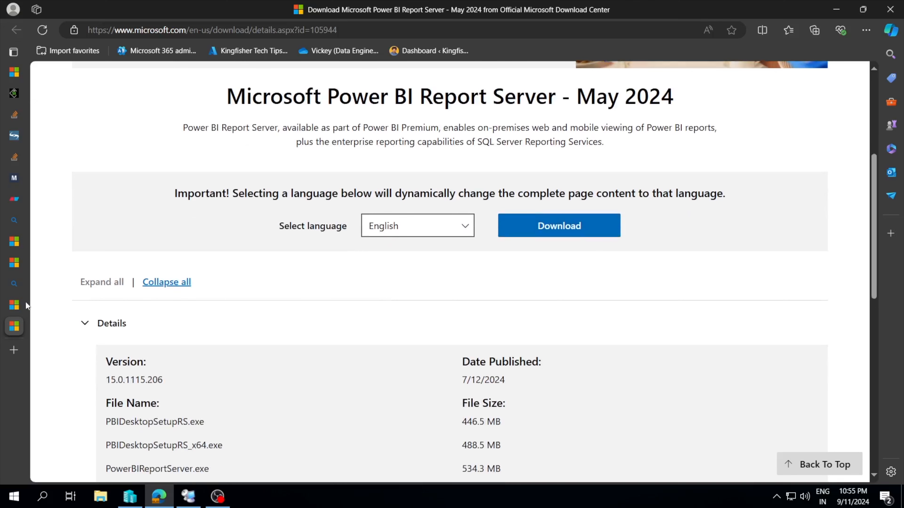
mouse_move(14, 287)
left_click(14, 264)
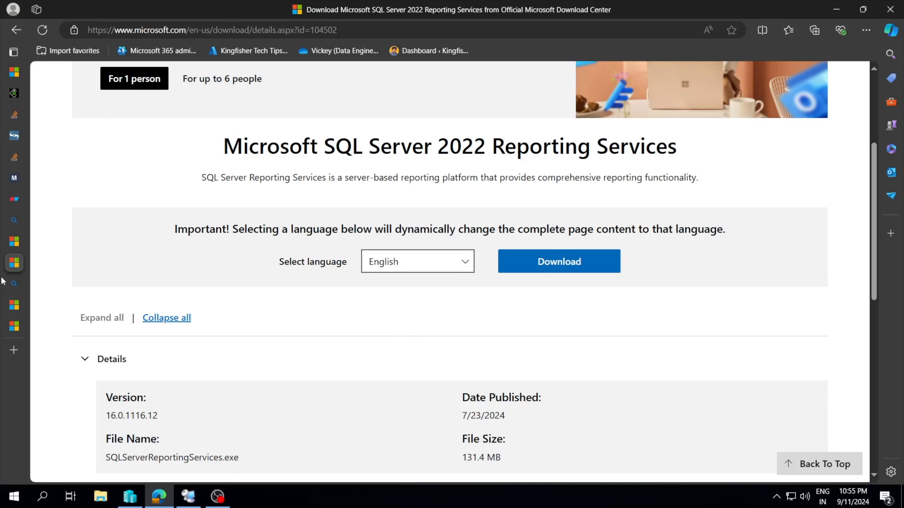
mouse_move(9, 271)
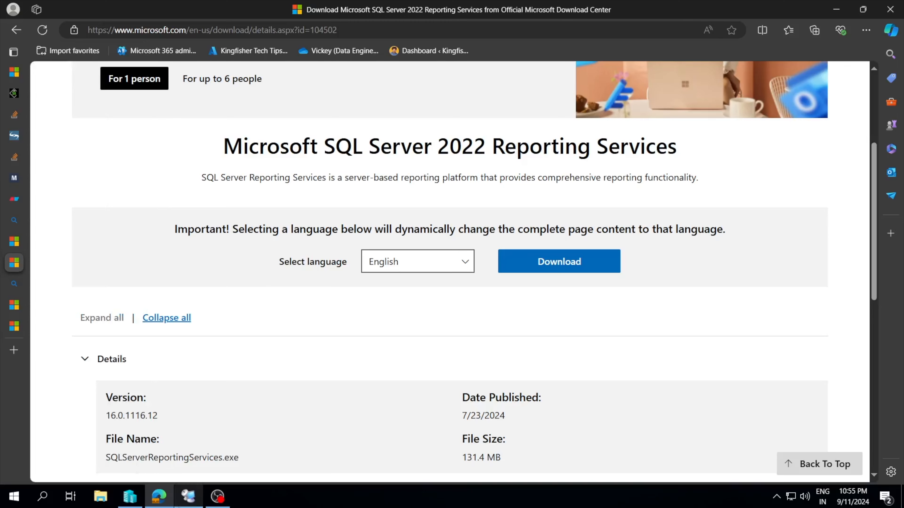
Switch to Remote Desktop Connection Manager, show the SQLBI1 server's session, and close the Edge window there.
left_click(187, 498)
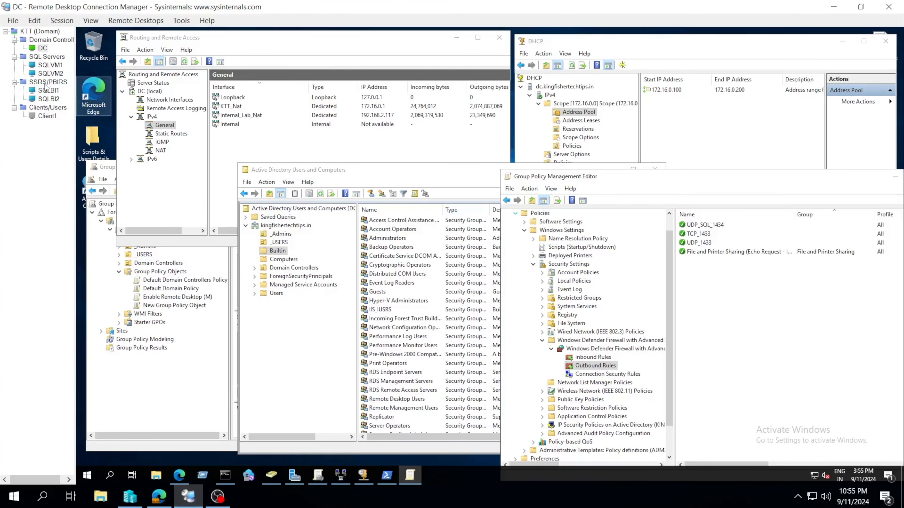
left_click(48, 91)
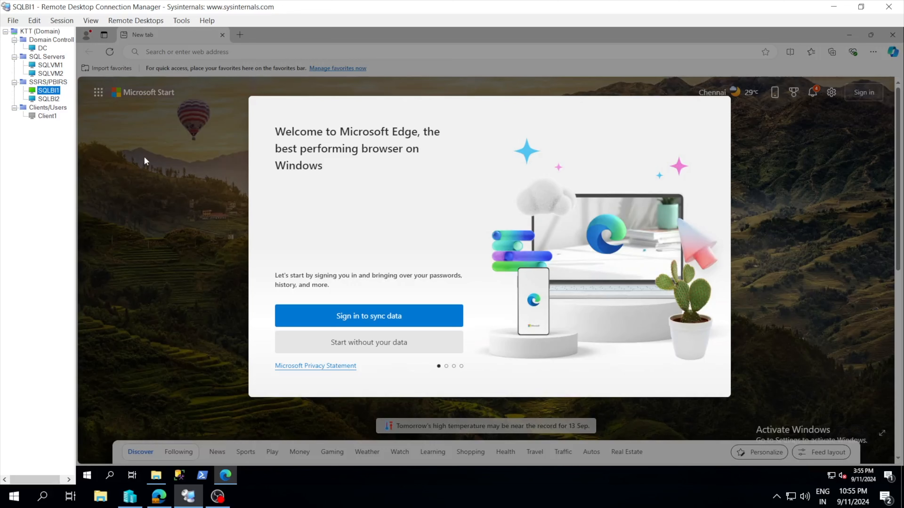
left_click(893, 34)
Run SQLServerReportingServices from the MSBI Tools folder, minimize the folder window, and choose to install Reporting Services.
left_click(353, 222)
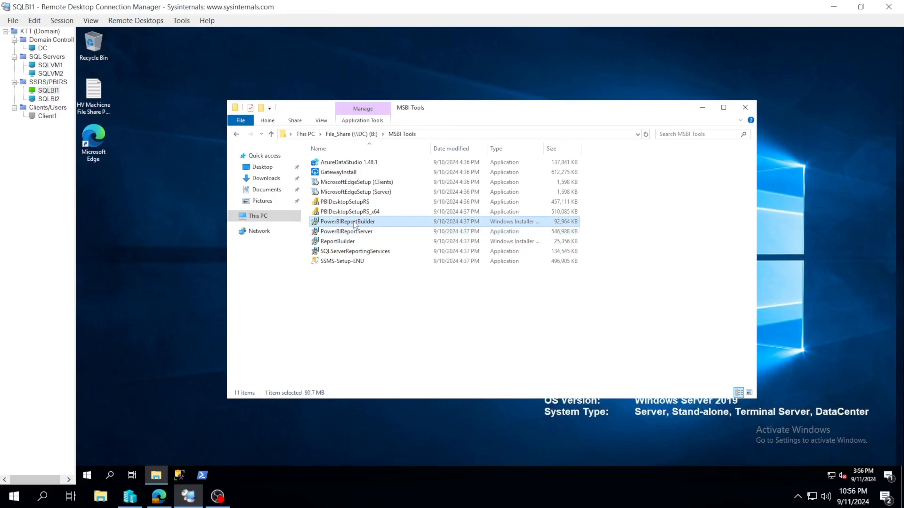
left_click(346, 252)
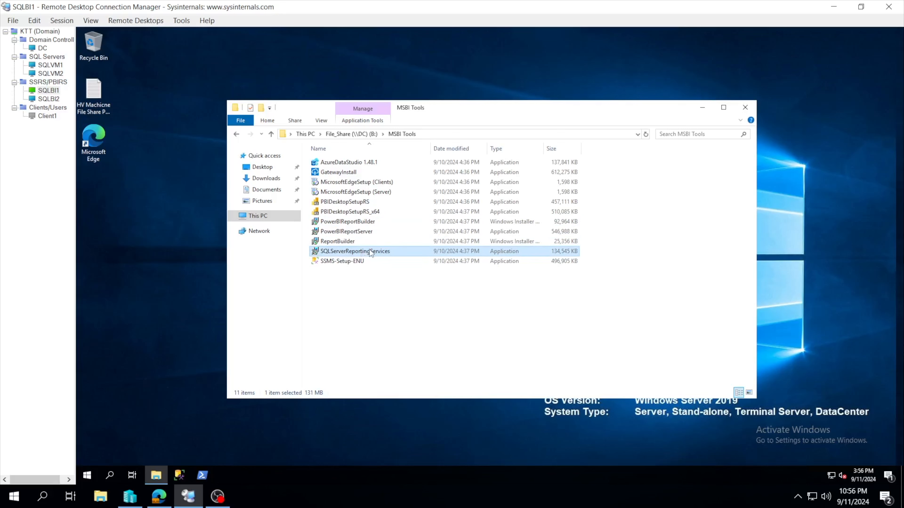
double_click(382, 251)
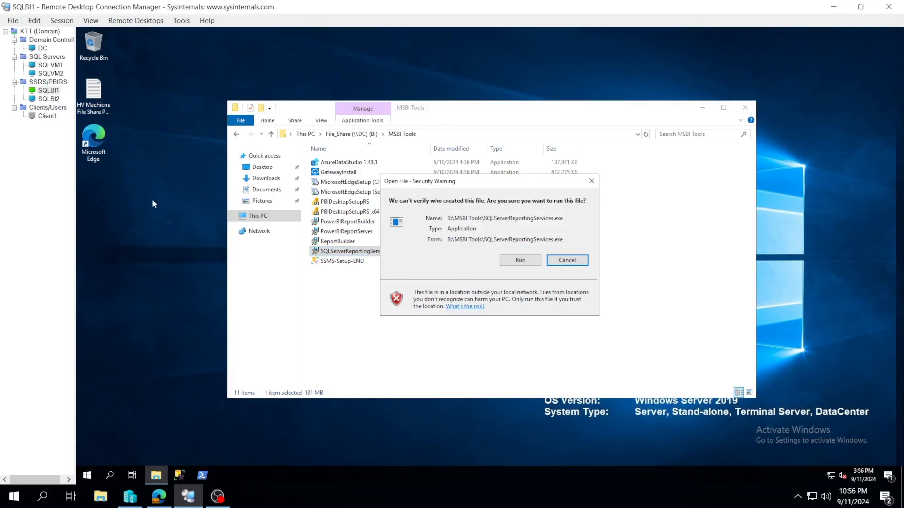
left_click(520, 260)
left_click(701, 107)
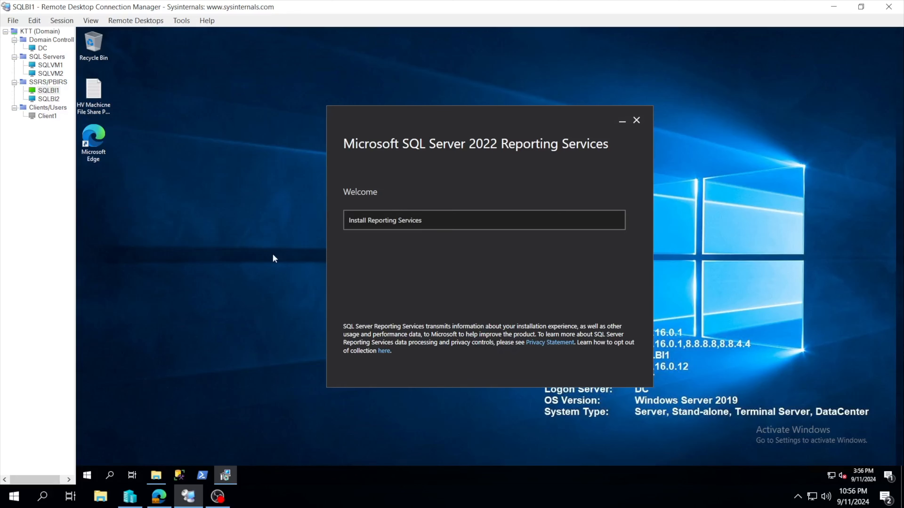
left_click(407, 217)
Examine the free edition choices (Evaluation, Developer, Express) and the alternative option of entering a product key.
left_click(396, 231)
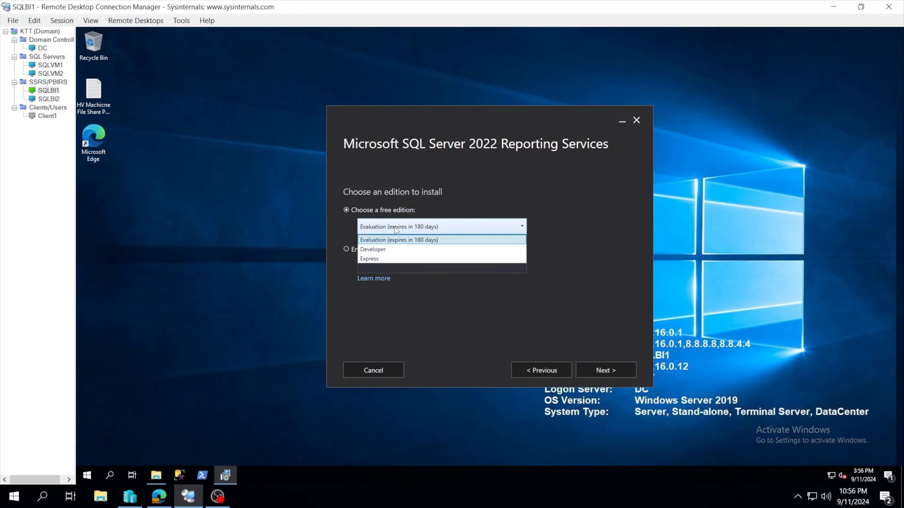
left_click(488, 202)
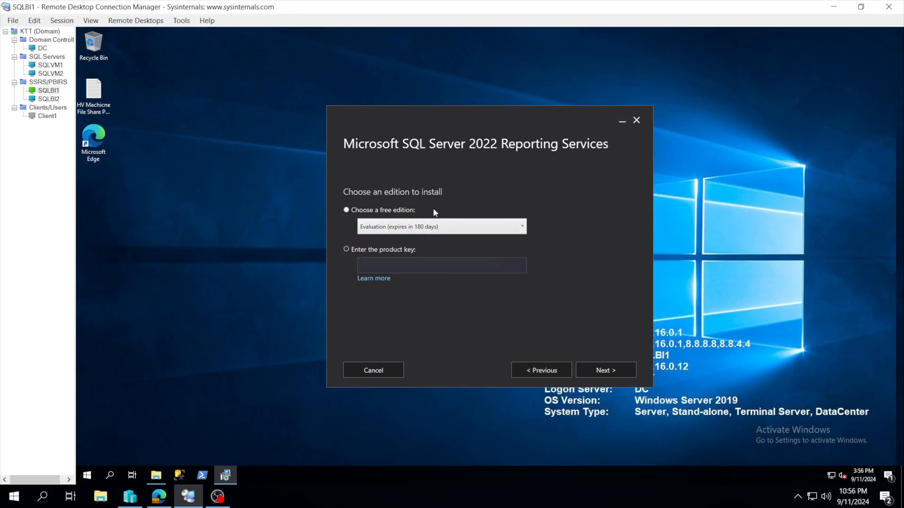
left_click(380, 249)
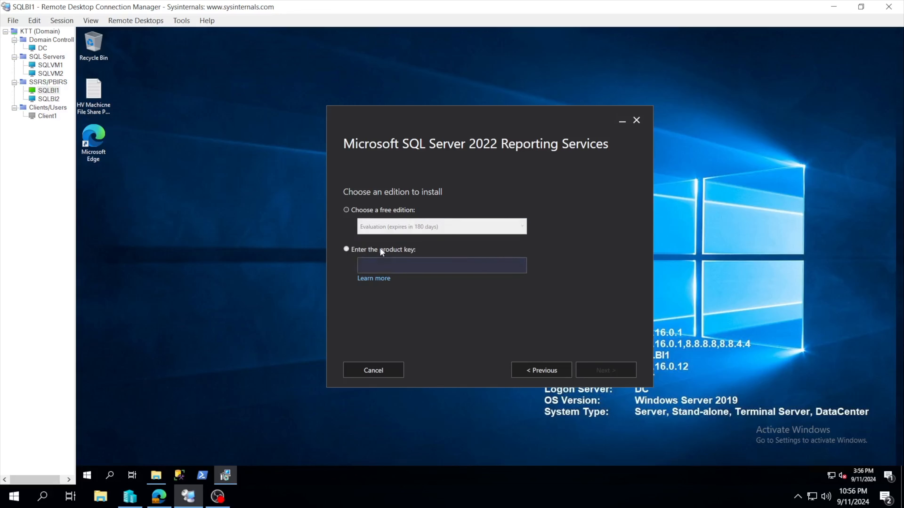
left_click(396, 213)
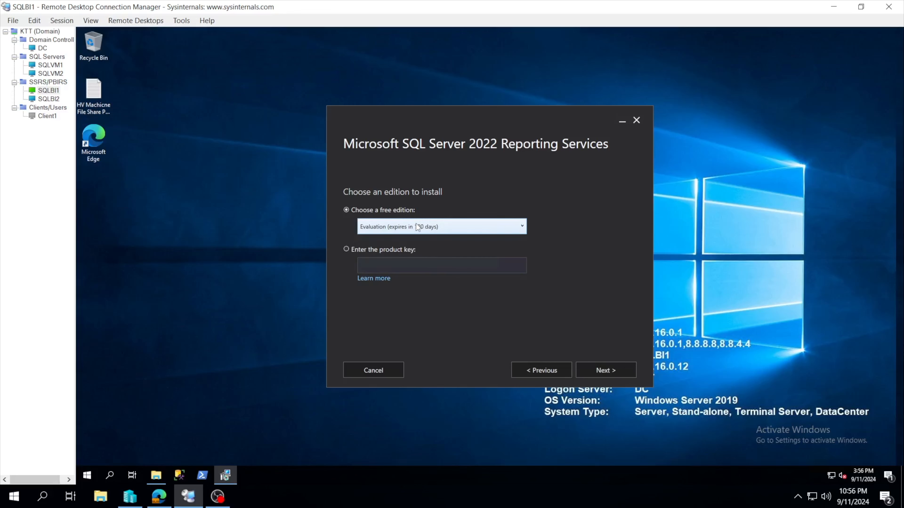
left_click(425, 225)
left_click(427, 227)
left_click(420, 226)
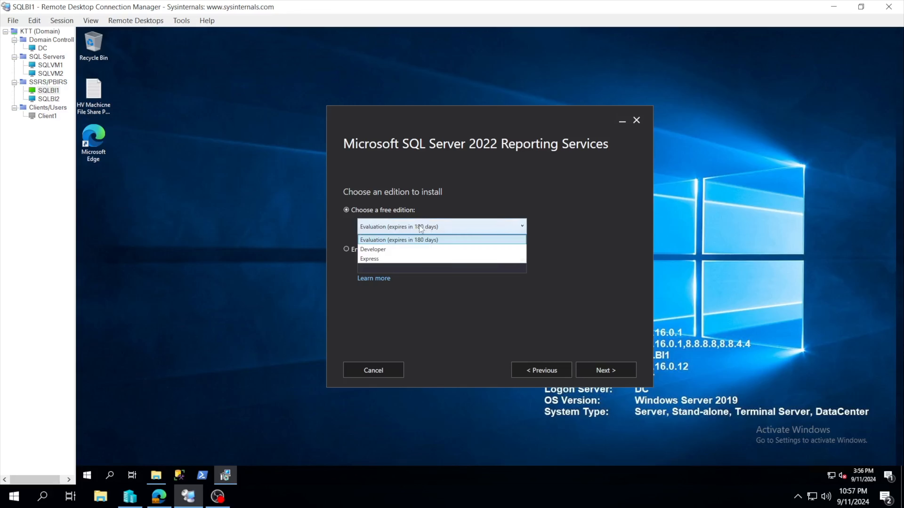
left_click(466, 191)
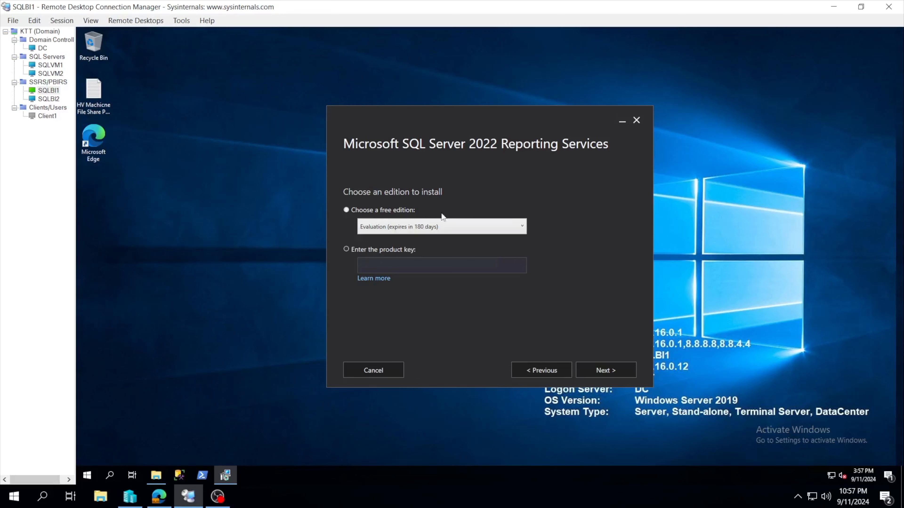
left_click(433, 226)
left_click(451, 206)
left_click(421, 229)
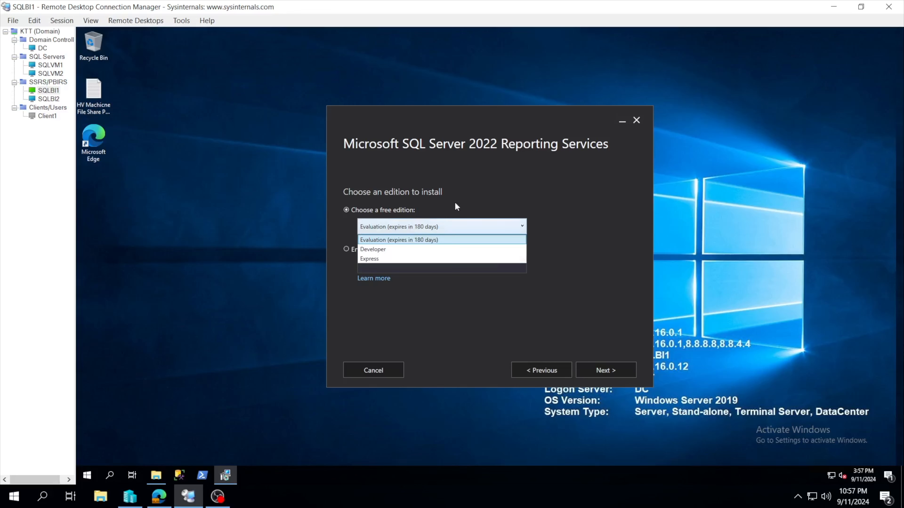
left_click(455, 187)
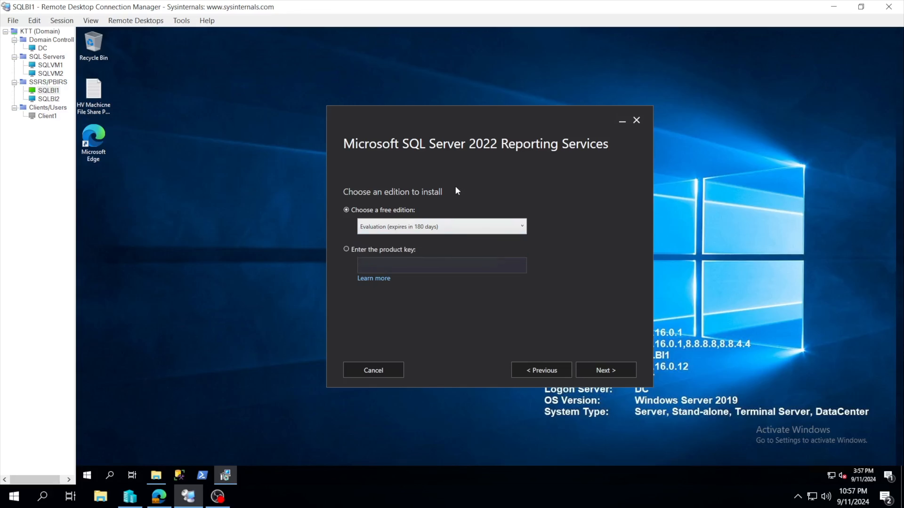
Choose the free Developer edition for the Reporting Services installation.
left_click(372, 248)
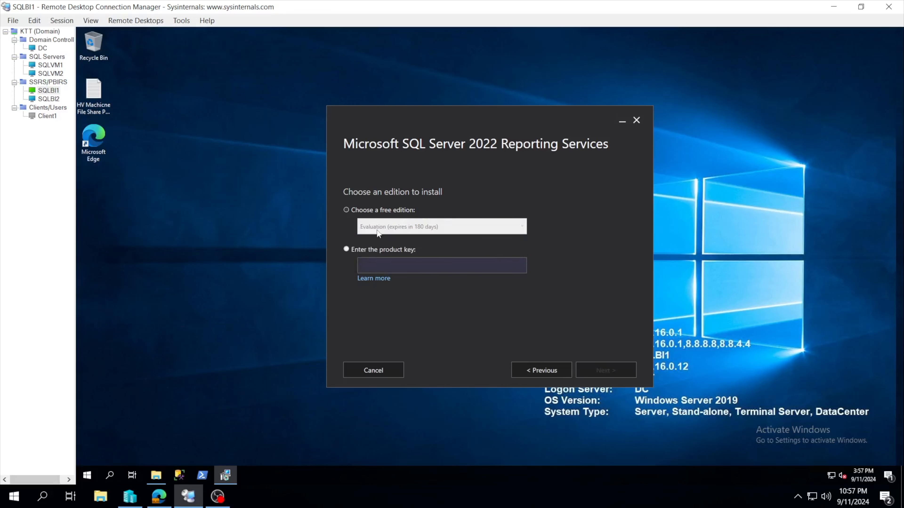
left_click(389, 214)
left_click(402, 225)
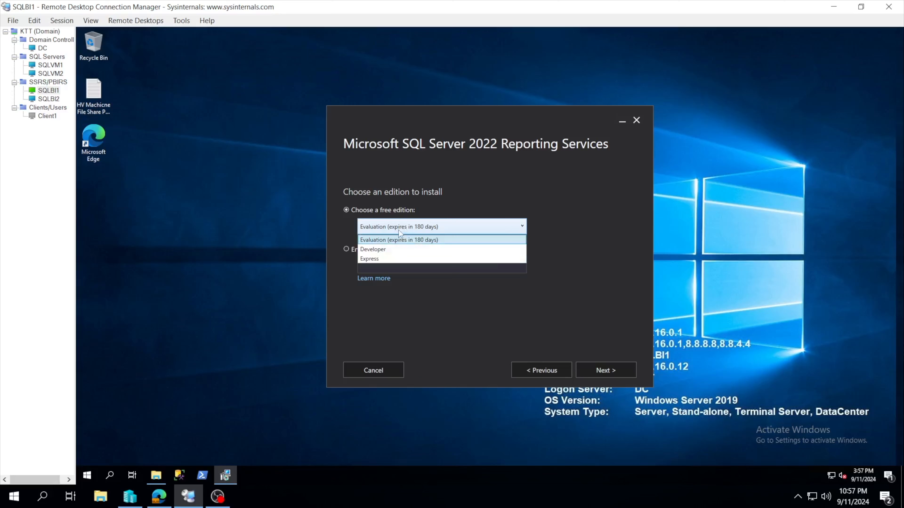
left_click(380, 252)
Compare the product key option with the free edition list, keeping Developer selected.
left_click(370, 249)
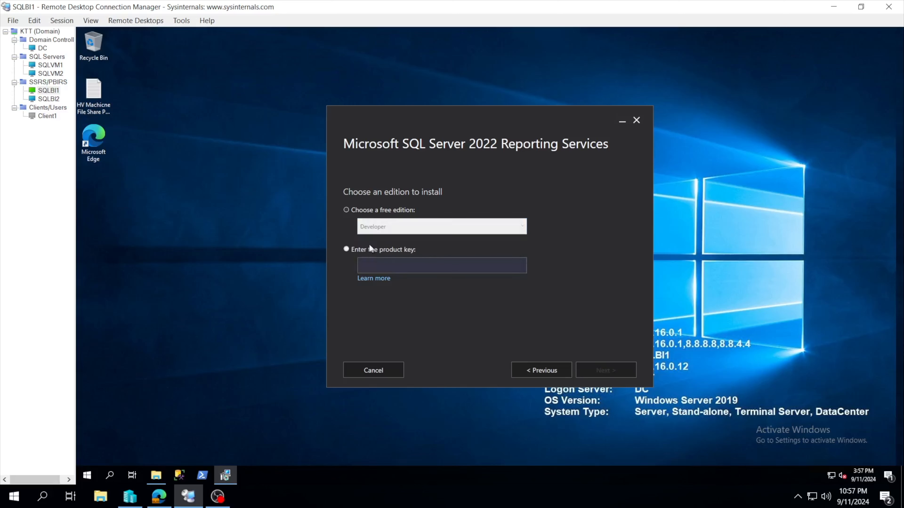
left_click(380, 214)
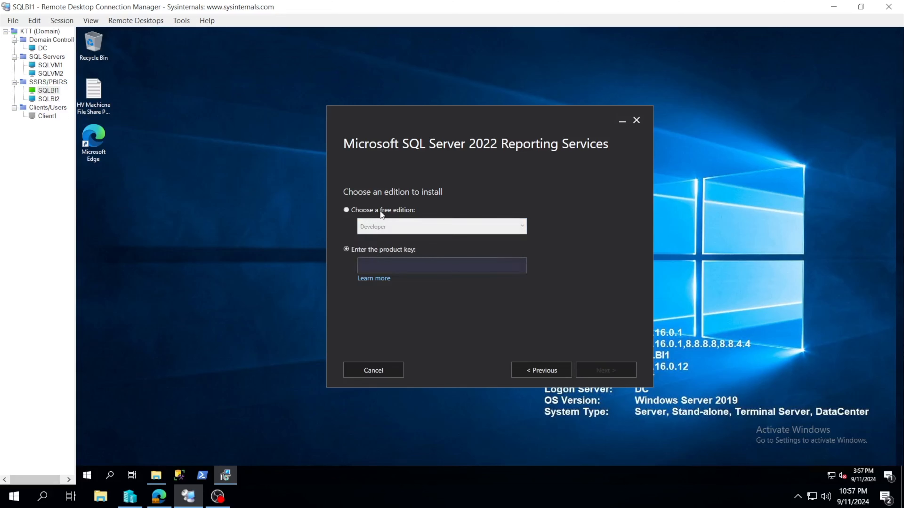
left_click(390, 230)
left_click(431, 202)
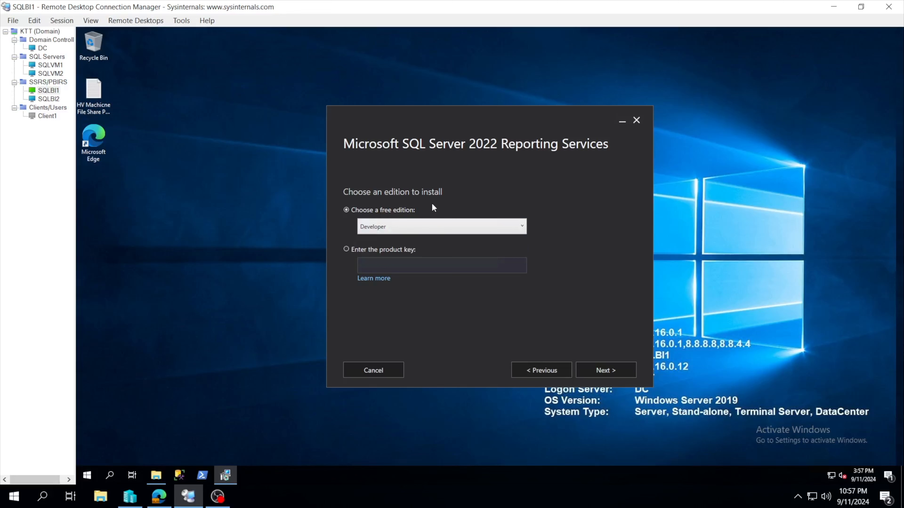
left_click(395, 224)
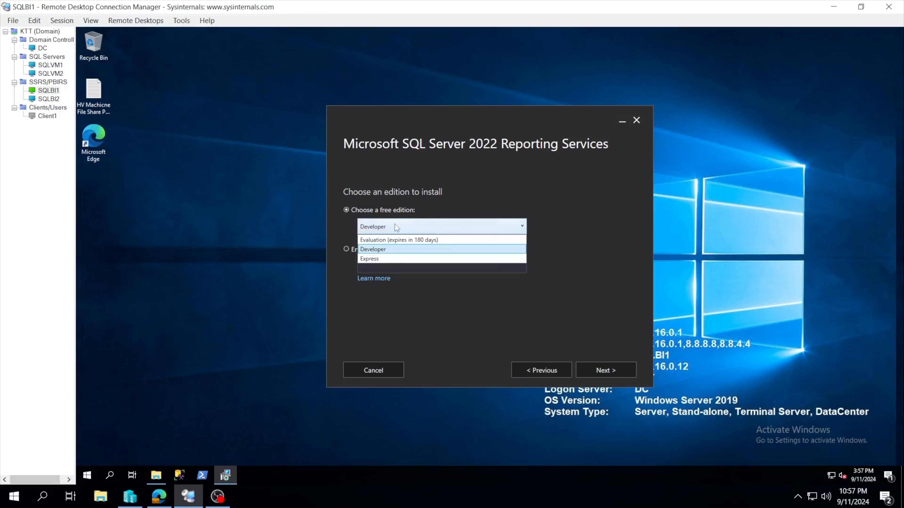
left_click(388, 252)
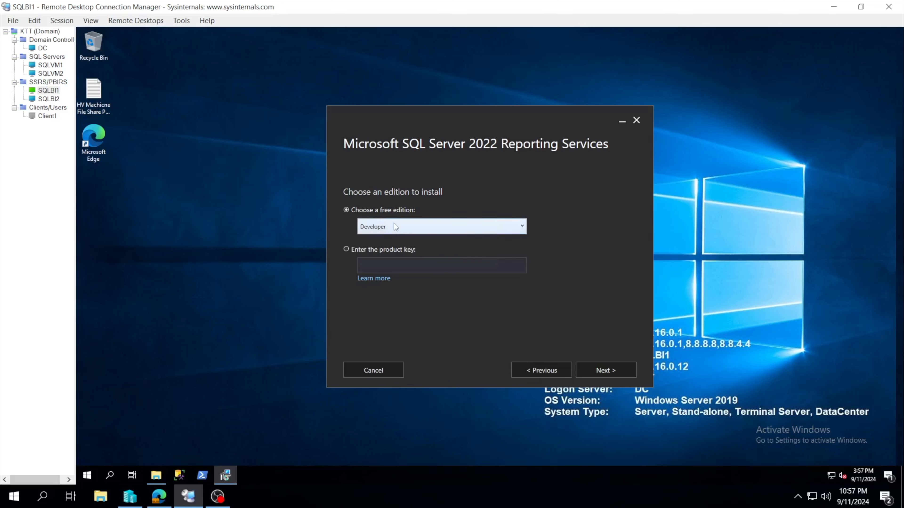
left_click(402, 223)
left_click(447, 195)
Go back from the license terms to the edition page, inspect the empty product key field, and reselect the free Developer edition.
left_click(591, 369)
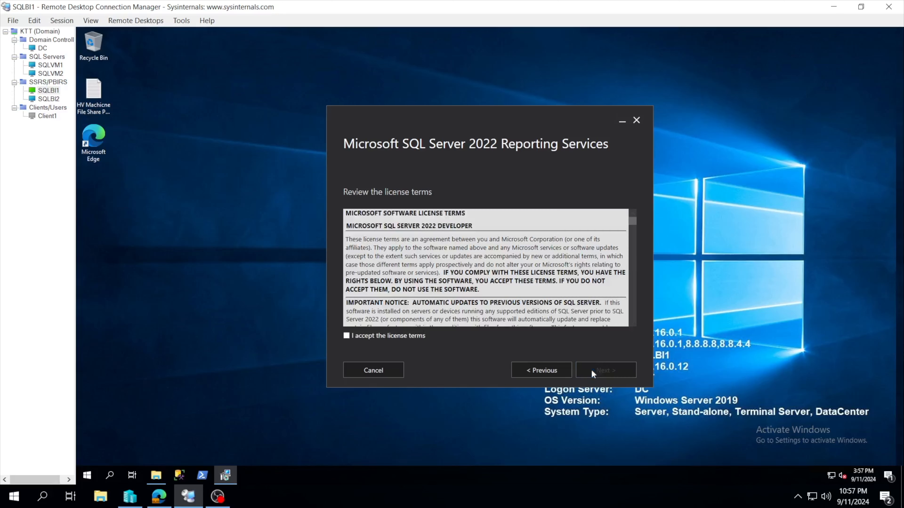
left_click(531, 369)
left_click(379, 250)
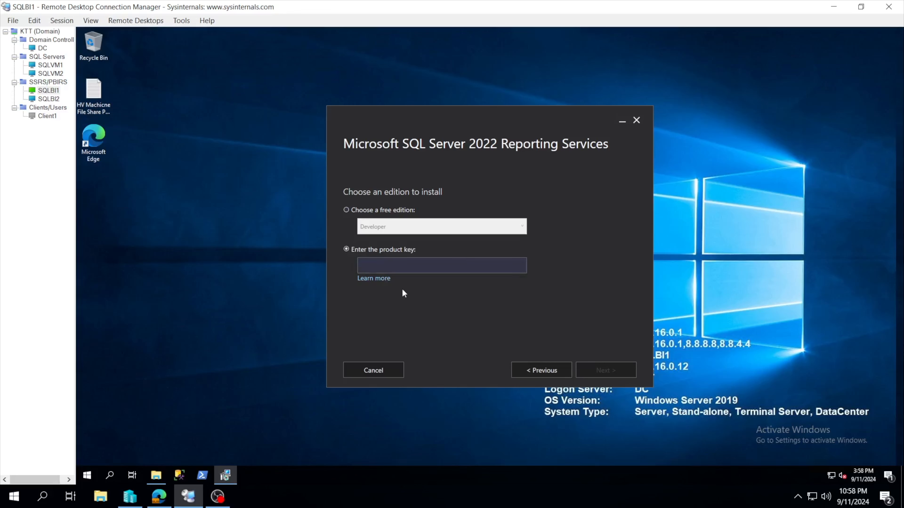
left_click(429, 266)
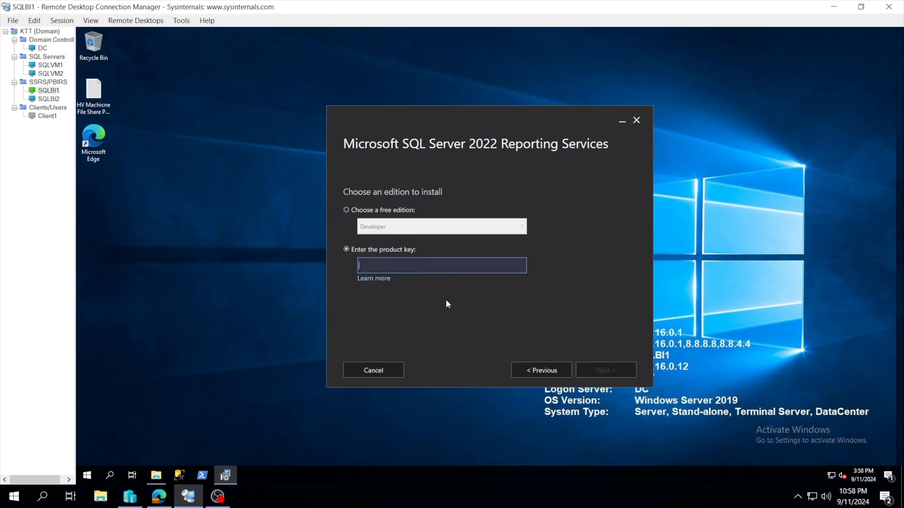
left_click(394, 214)
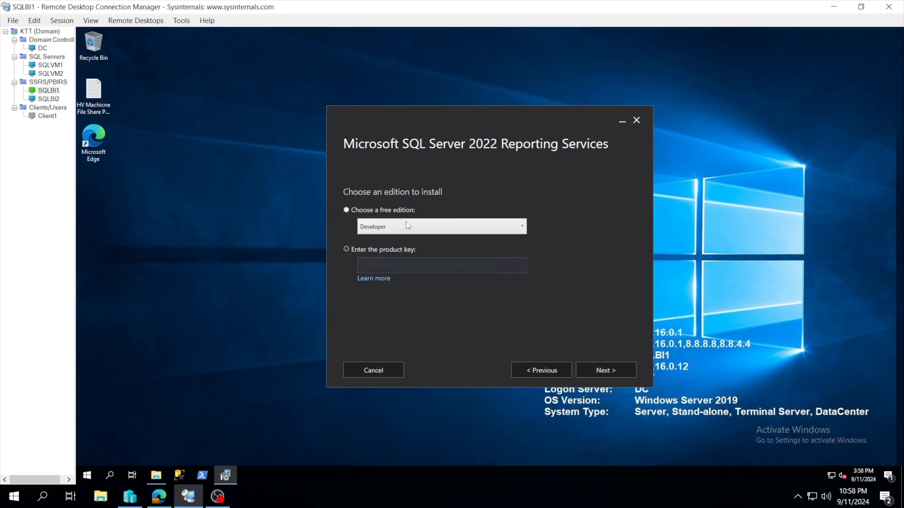
Accept the Developer license terms and continue with Install Reporting Services only to the install location page.
left_click(597, 372)
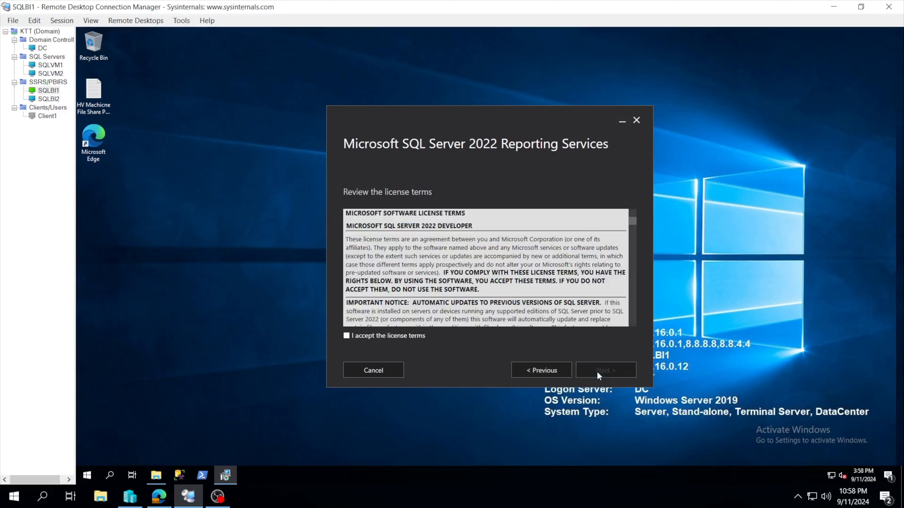
left_click(375, 334)
left_click(589, 370)
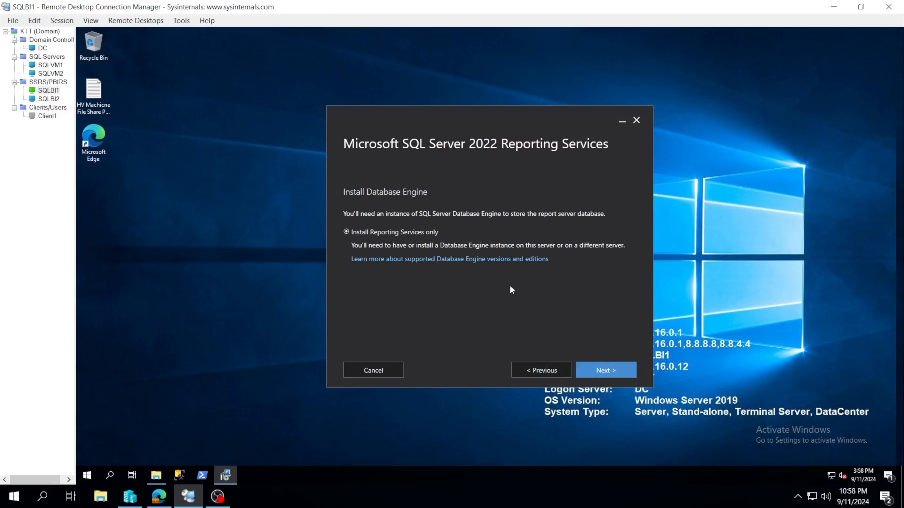
left_click(598, 370)
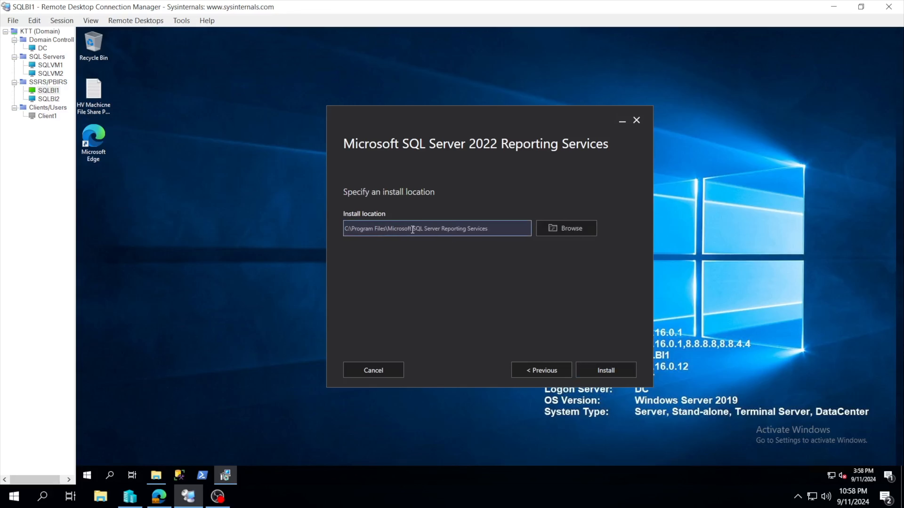
Inspect the default install location path and the folder picker for changing it, closing the picker without choosing a folder.
left_click_drag(490, 229, 349, 226)
left_click(349, 228)
left_click(560, 231)
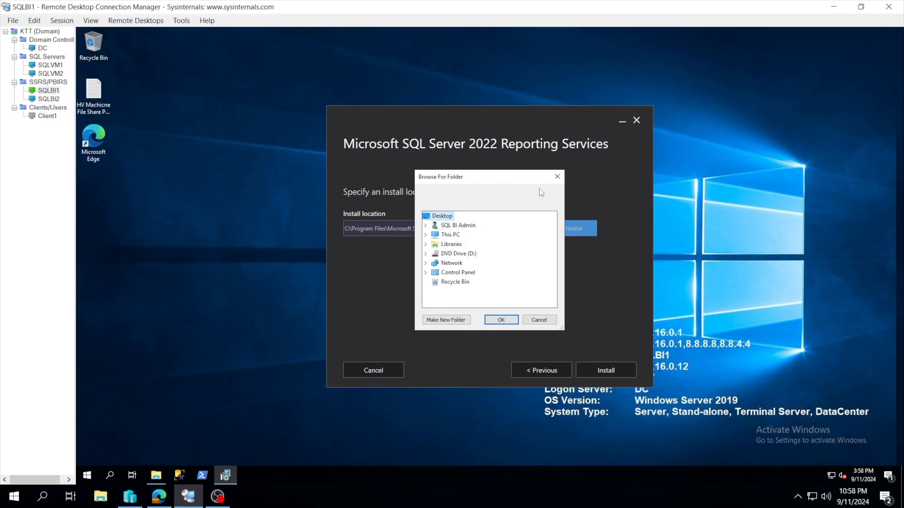
left_click(557, 177)
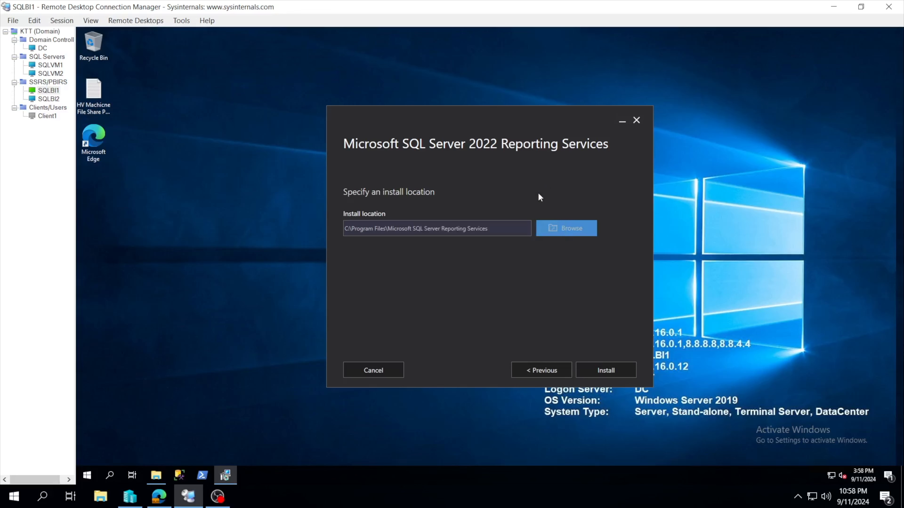
Start the installation in C:\Program Files\Microsoft SQL Server Reporting Services and allow the installer to make changes to the device.
left_click(503, 232)
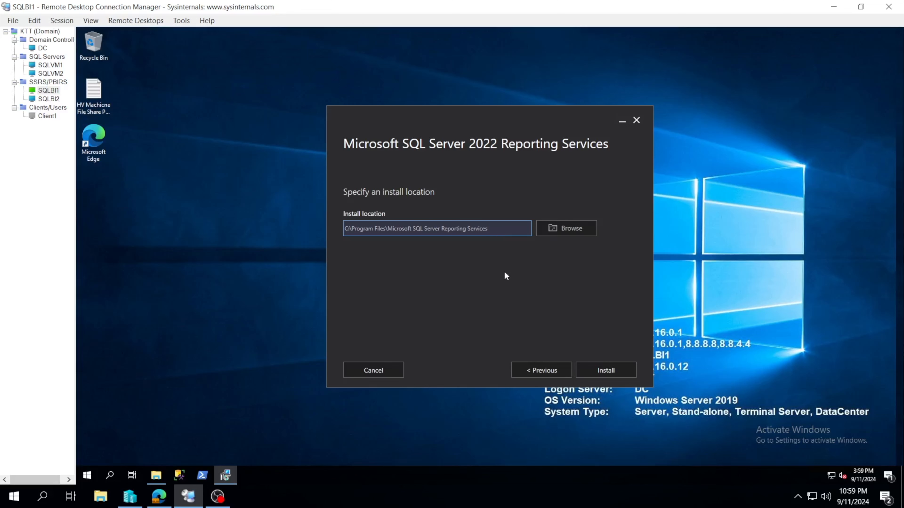
left_click(502, 227)
left_click_drag(501, 228, 464, 234)
left_click(504, 232)
left_click(591, 369)
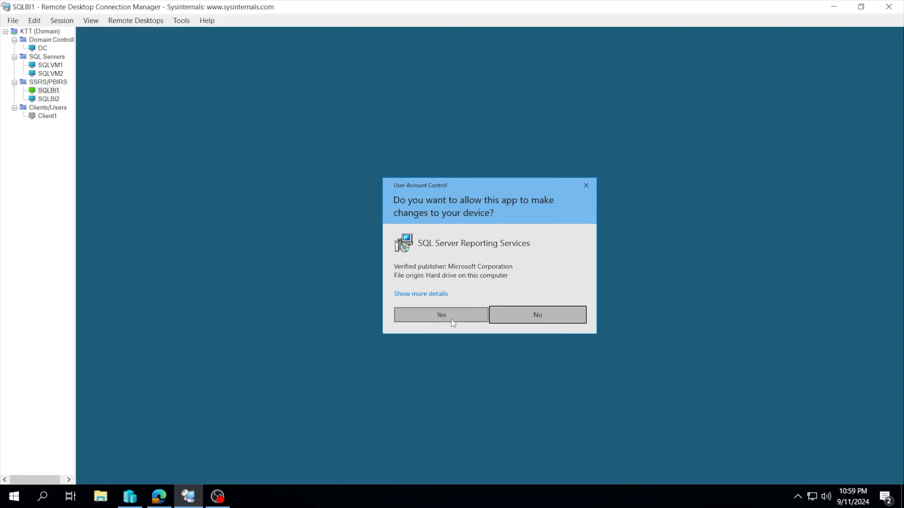
left_click(451, 319)
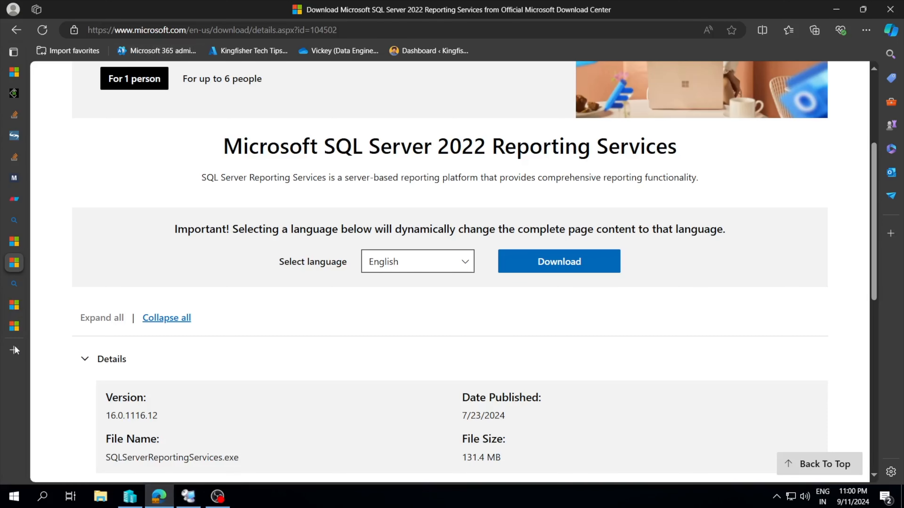
Switch to Microsoft Edge, open kingfishertechtips.in in a new tab, and look over its home page.
left_click(14, 351)
type("kingfishertechtips.in")
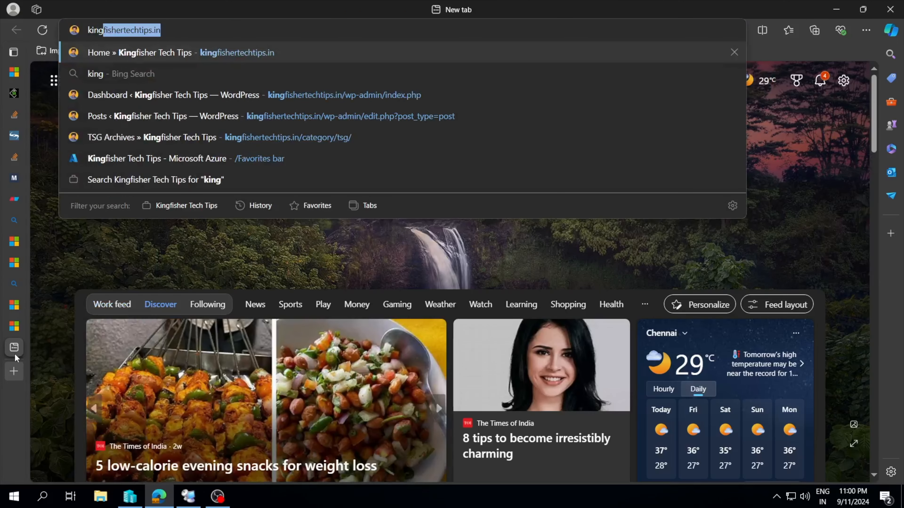
key("Return")
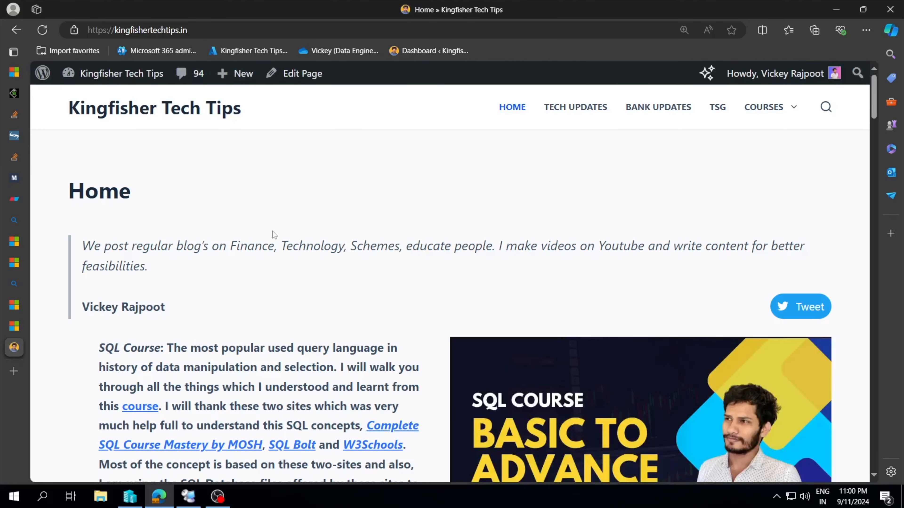
scroll(816, 95, "down", 2)
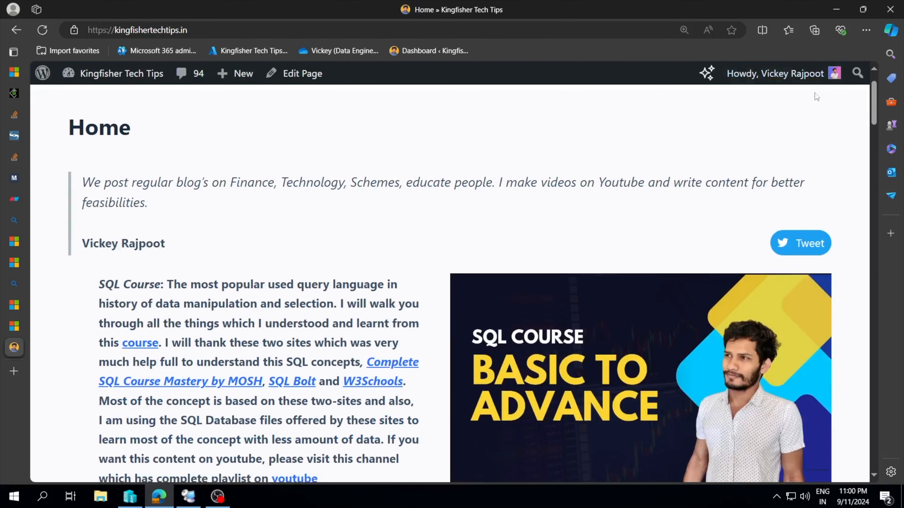
scroll(782, 145, "up", 2)
Search the Kingfisher Tech Tips site for "install" and go to page 2 of the results.
left_click(825, 107)
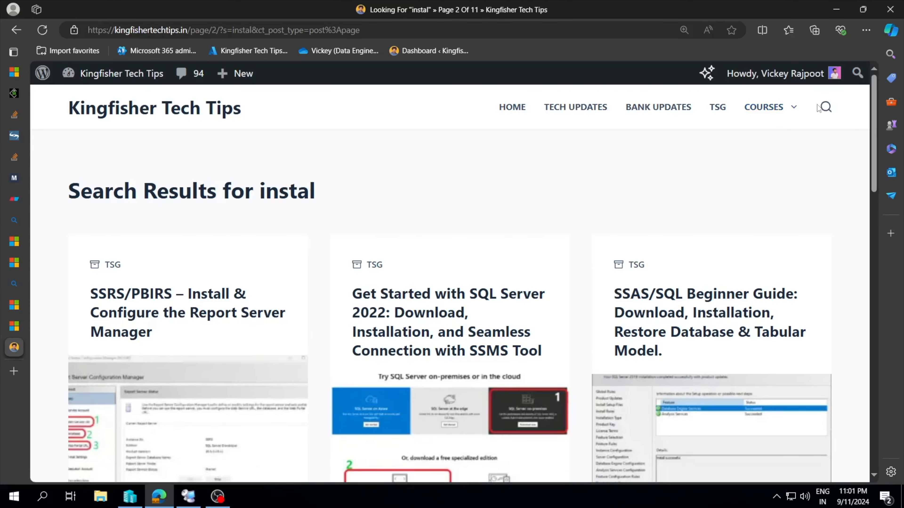
left_click(824, 107)
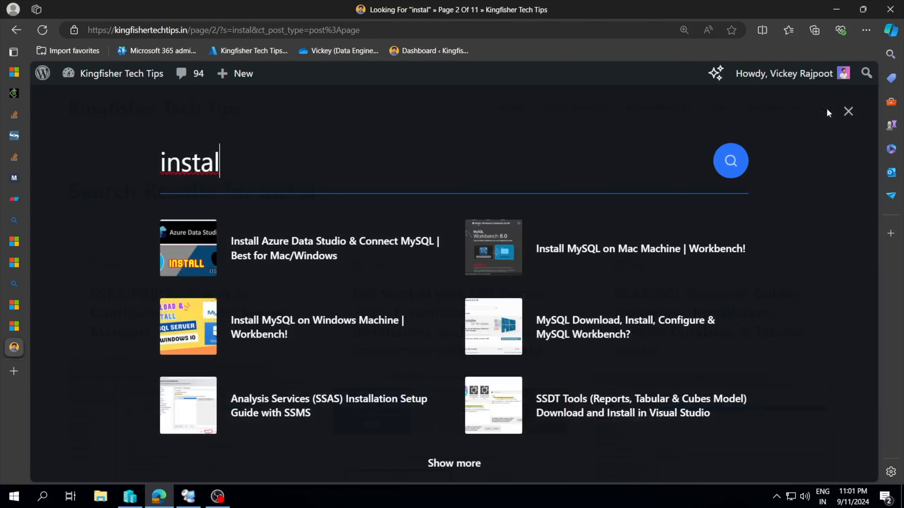
type("l")
key("Return")
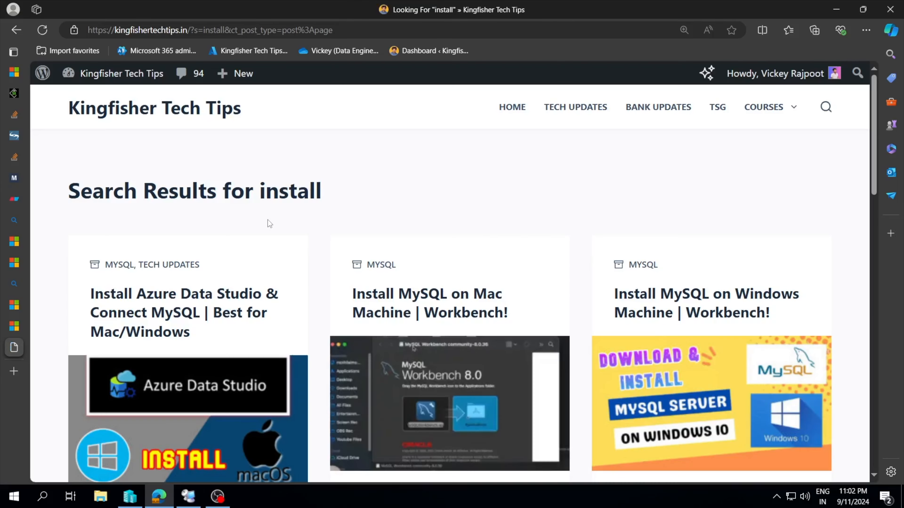
scroll(309, 263, "down", 15)
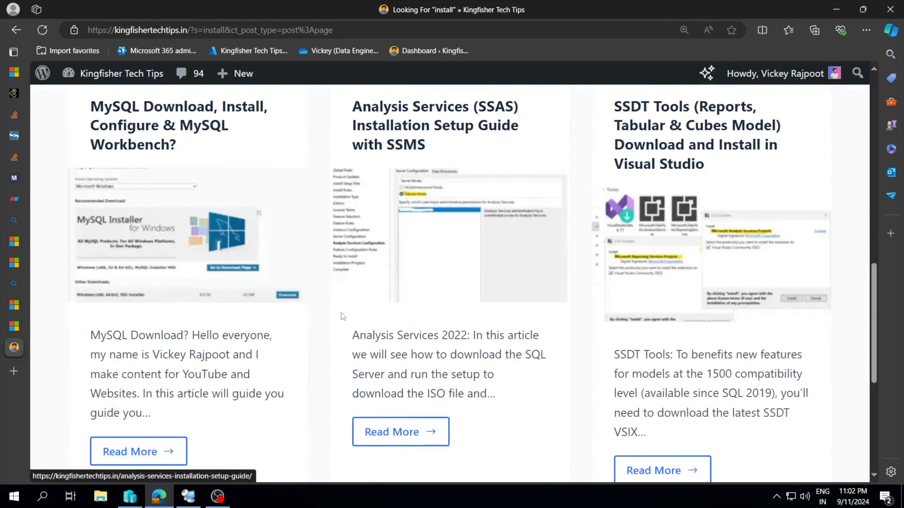
scroll(389, 374, "down", 2)
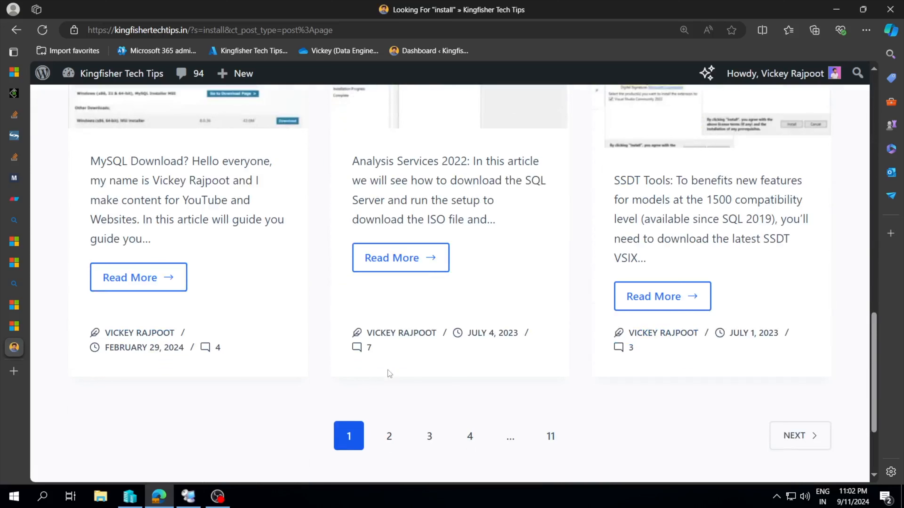
left_click(389, 436)
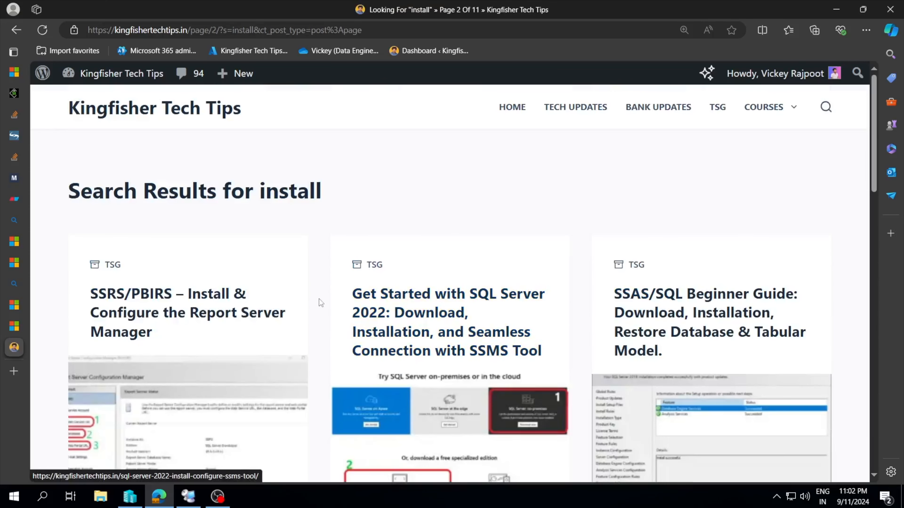
Open the article "SSRS/PBIRS – Install & Configure the Report Server Manager" and read through its installation and configuration steps.
scroll(319, 302, "down", 2)
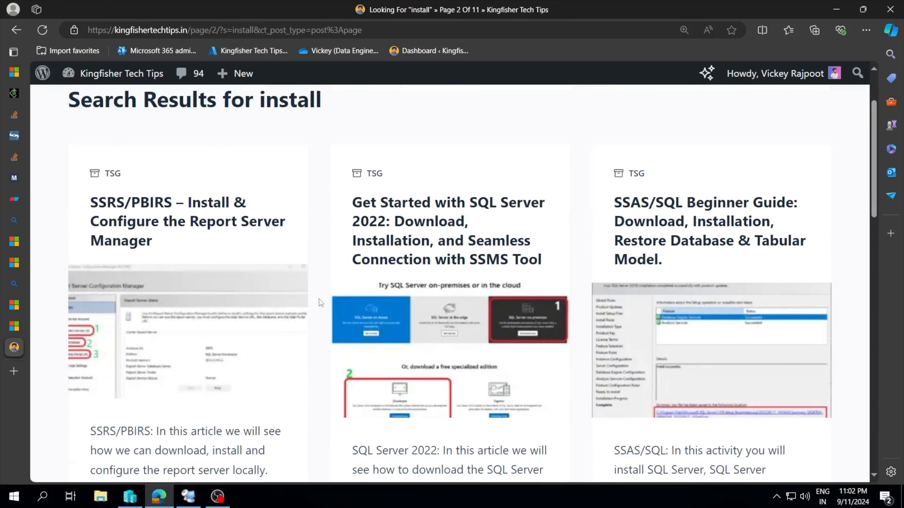
left_click(153, 220)
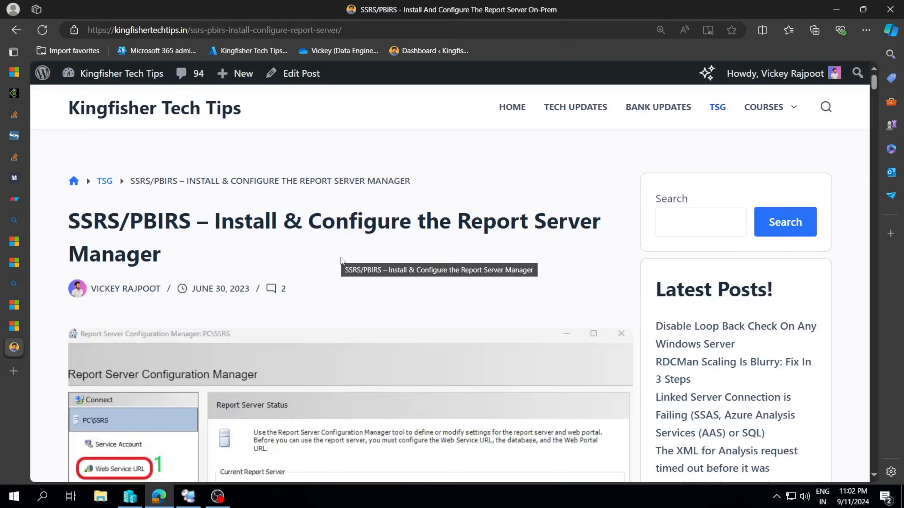
scroll(340, 258, "down", 6)
scroll(342, 259, "down", 15)
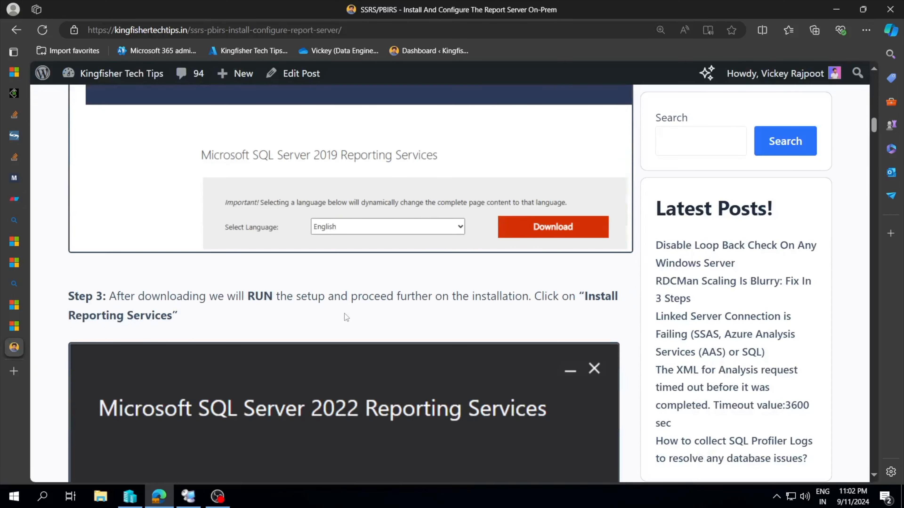
scroll(343, 312, "down", 18)
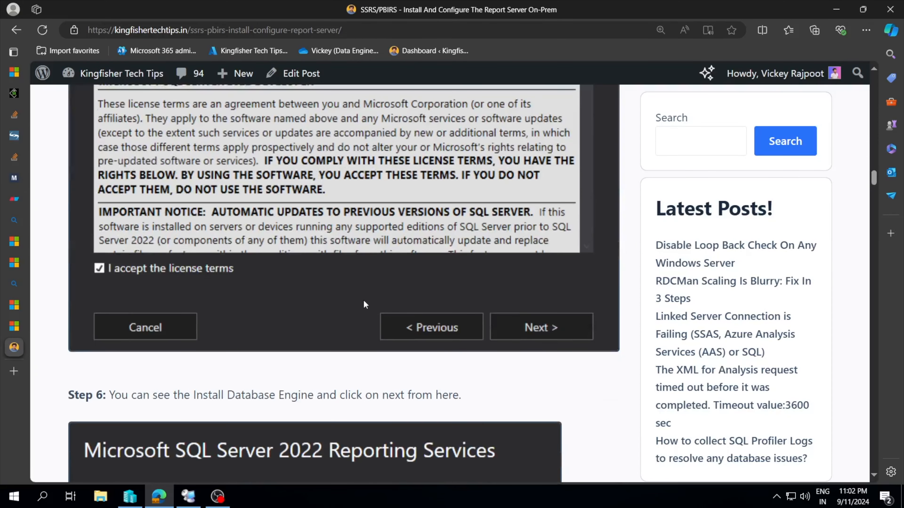
scroll(364, 301, "down", 20)
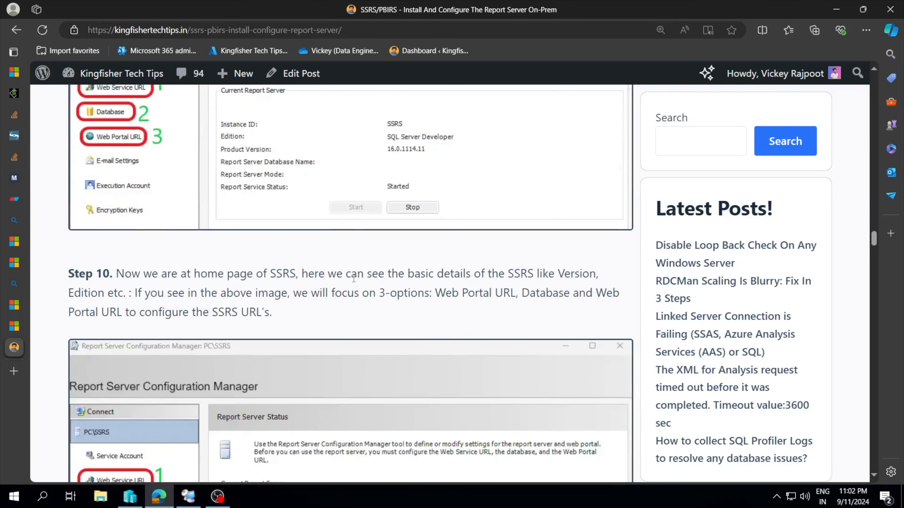
scroll(353, 281, "down", 20)
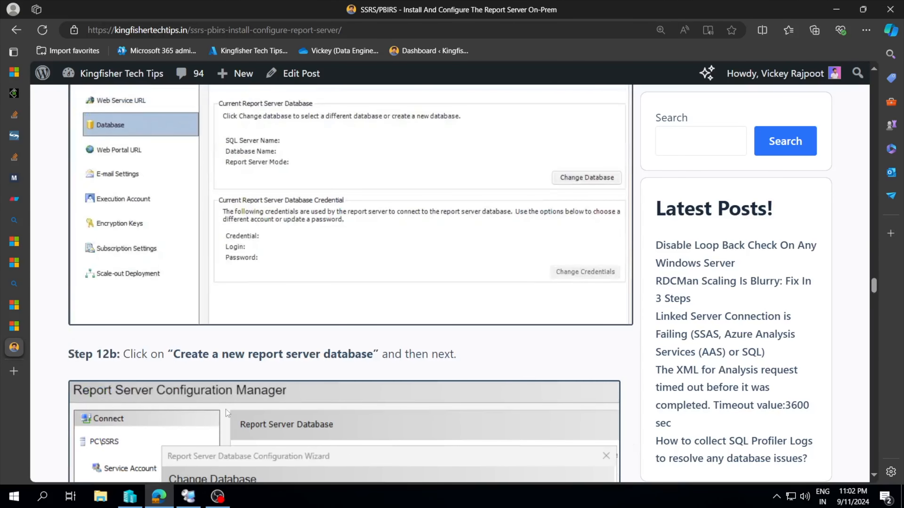
Switch to the SQLBI1 session in Remote Desktop Connection Manager and launch report server configuration from the completed Reporting Services setup.
left_click(187, 496)
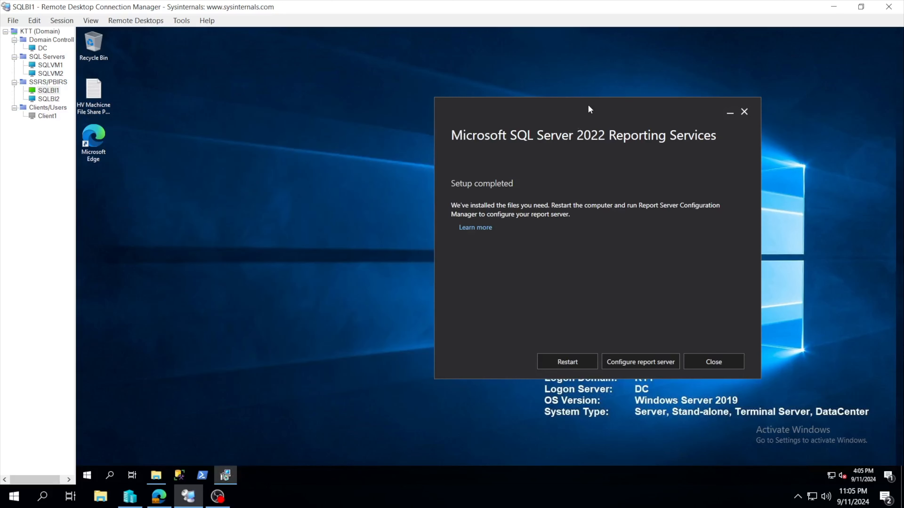
left_click_drag(588, 107, 517, 111)
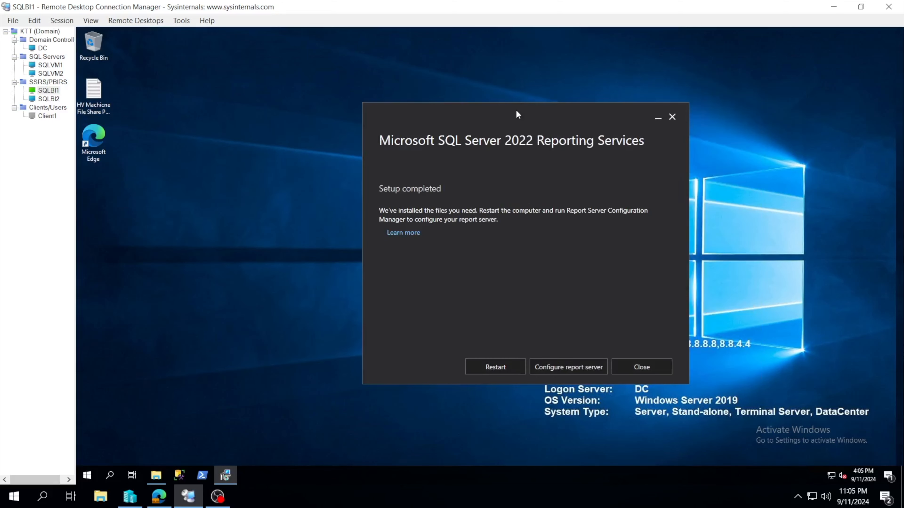
left_click(550, 364)
left_click(461, 318)
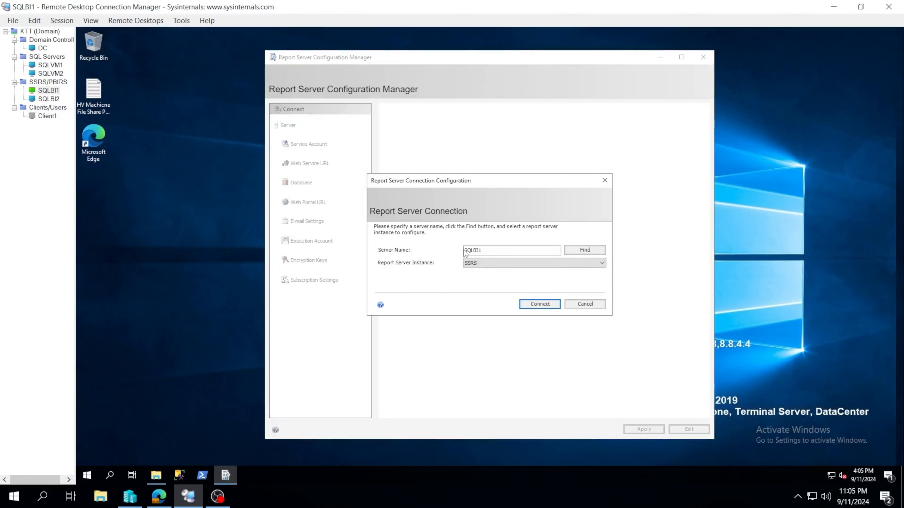
Connect Report Server Configuration Manager to the SSRS instance on server SQLBI1.
double_click(496, 249)
left_click(496, 249)
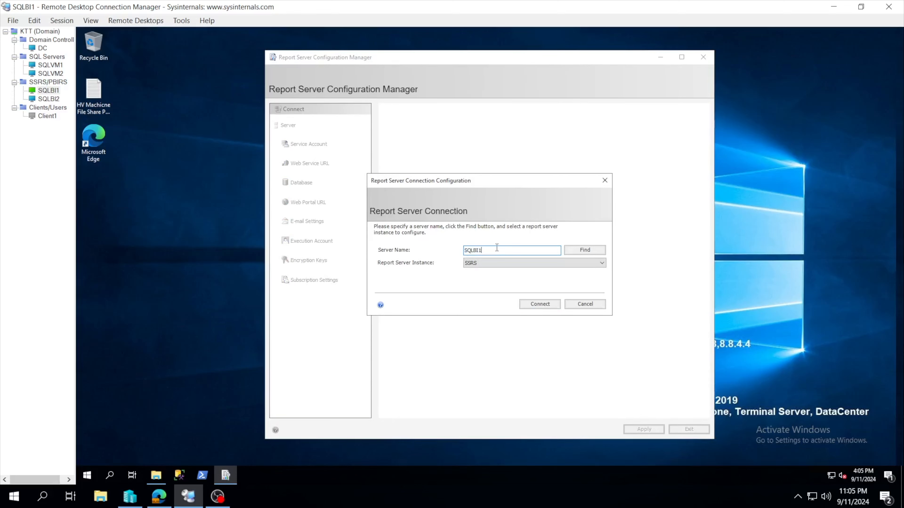
double_click(484, 251)
key("End")
type("h")
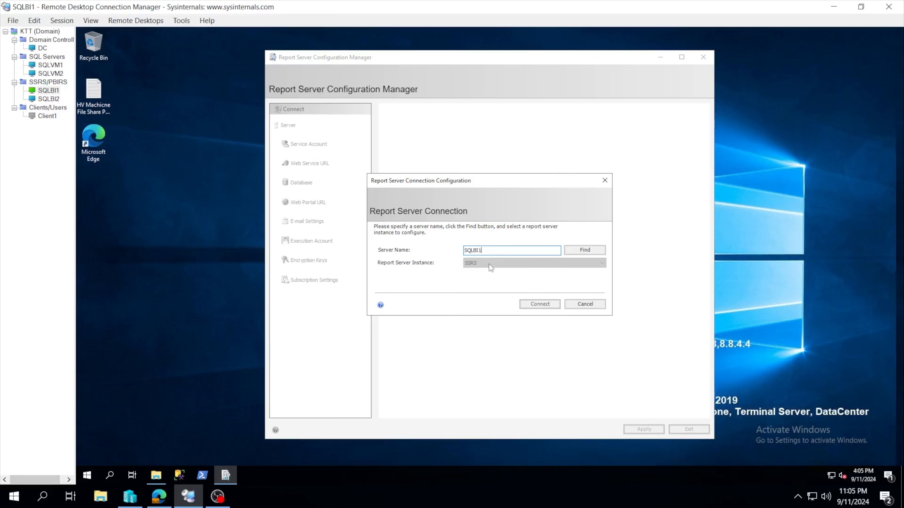
left_click(531, 302)
left_click(539, 303)
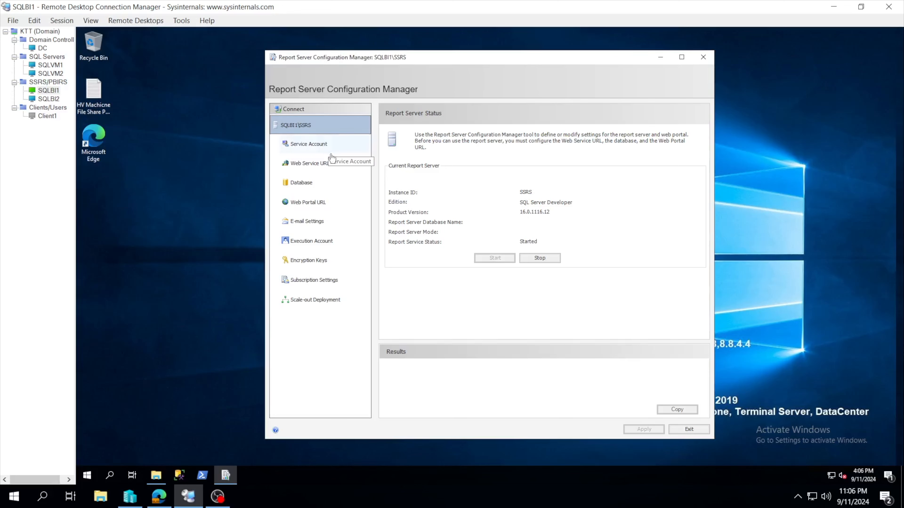
Apply the default Web Service URL settings with virtual directory ReportServer, all assigned IP addresses and TCP port 80.
left_click(324, 166)
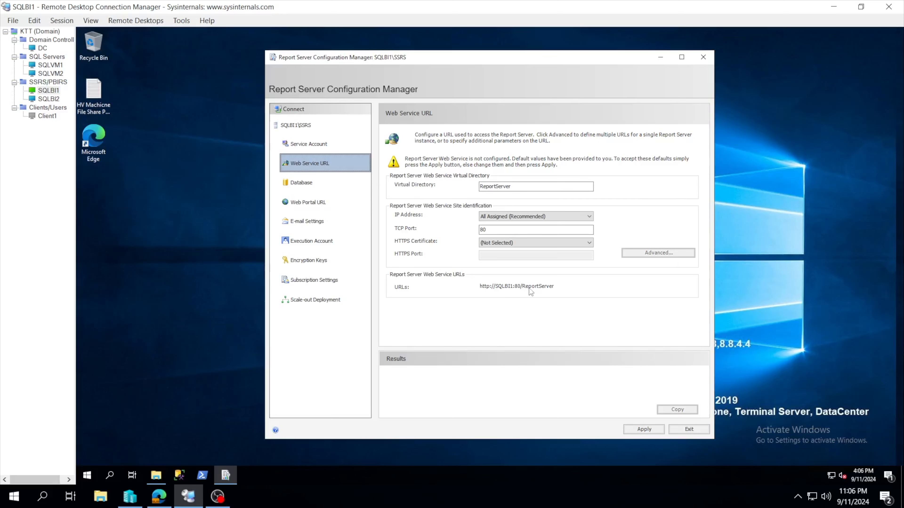
left_click(635, 430)
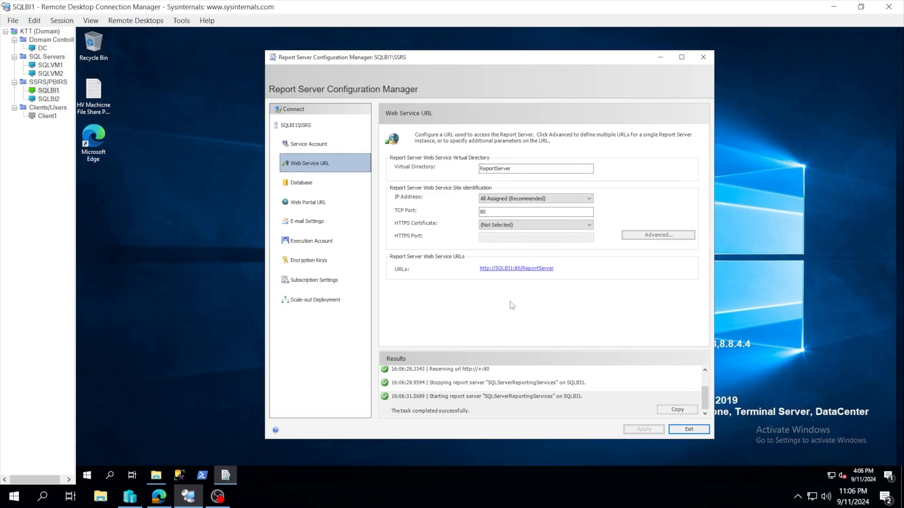
Examine the Web Service URL's TCP port and the choices available for its HTTPS certificate.
left_click_drag(489, 212, 476, 215)
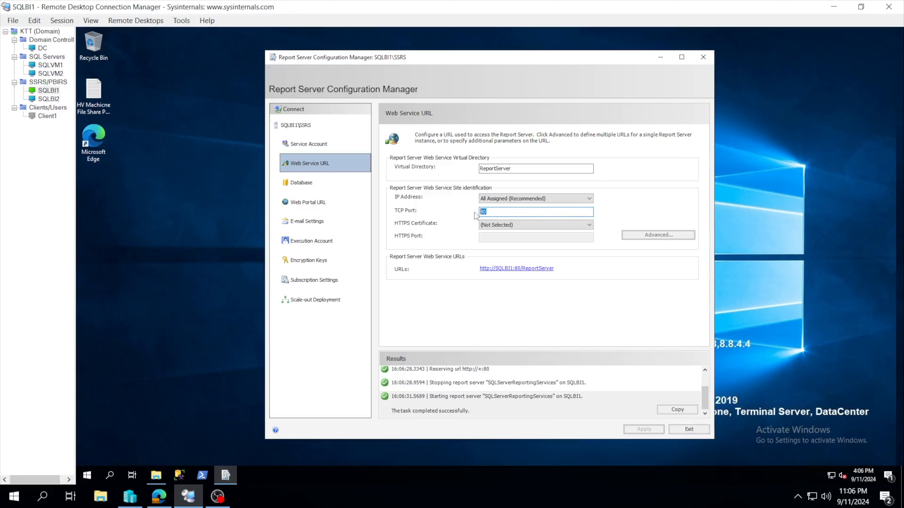
left_click(505, 224)
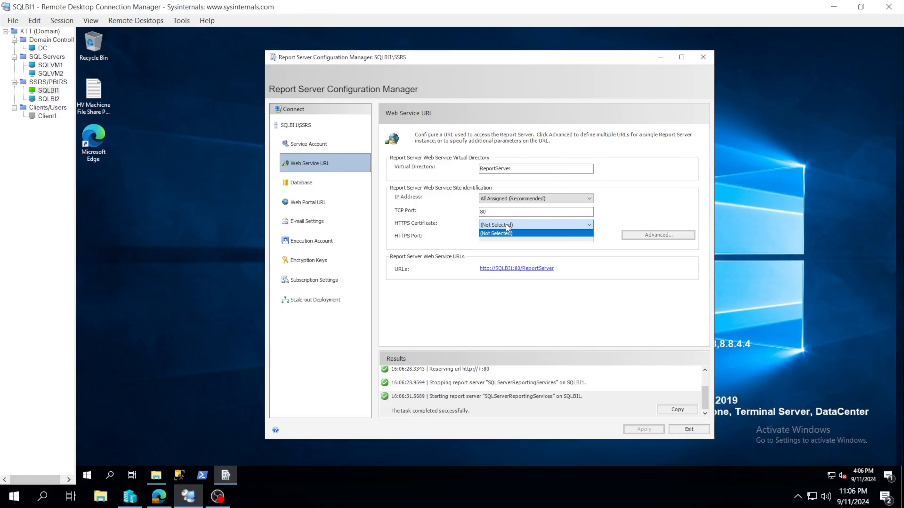
left_click(443, 224)
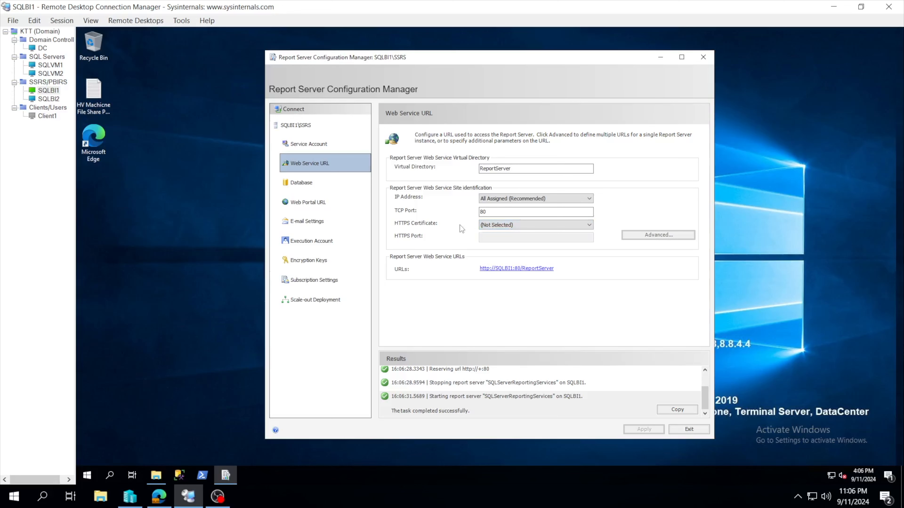
left_click(498, 225)
left_click(452, 226)
left_click(497, 226)
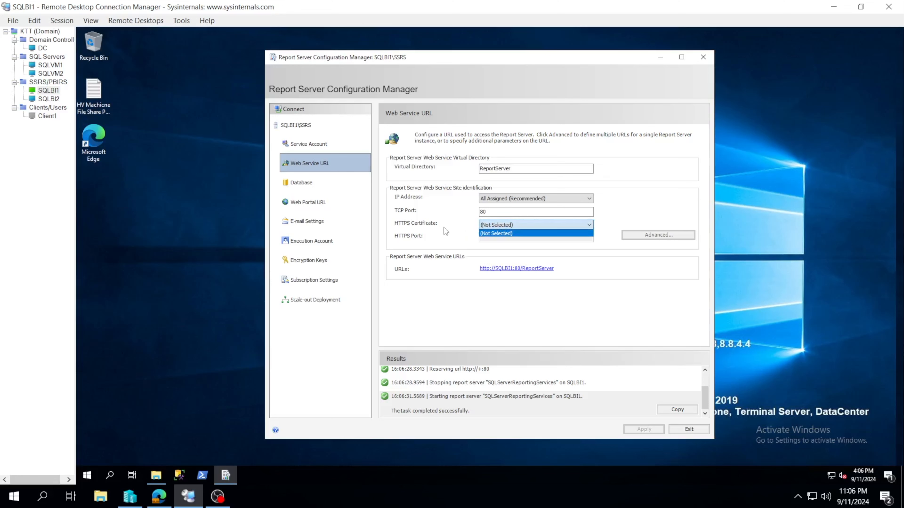
left_click(444, 227)
left_click(498, 225)
left_click(448, 220)
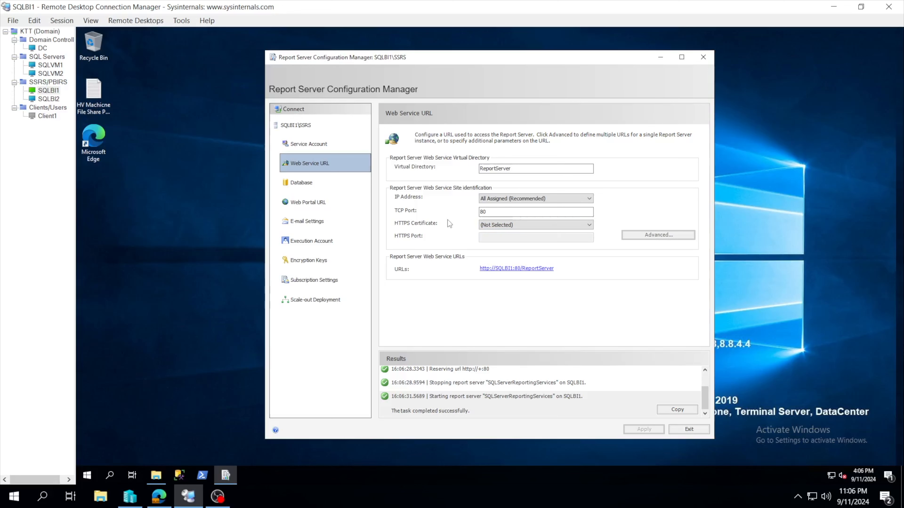
left_click(490, 224)
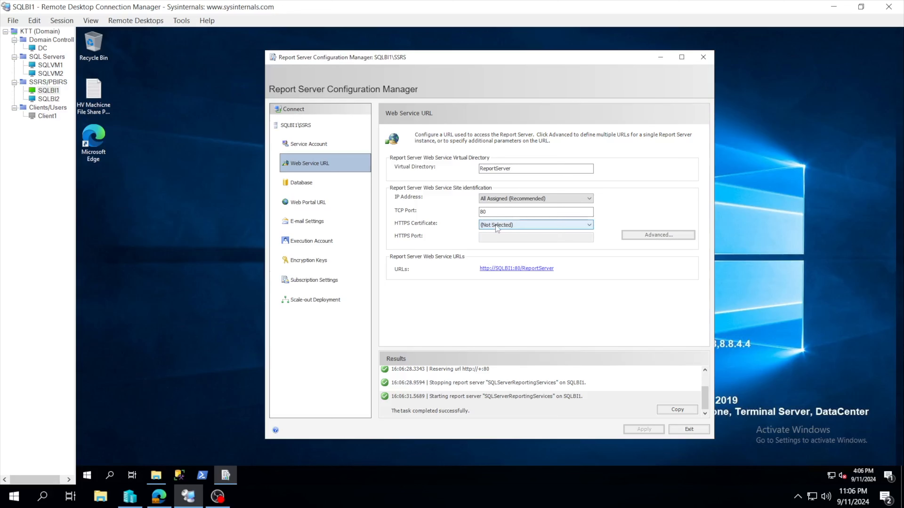
left_click(449, 230)
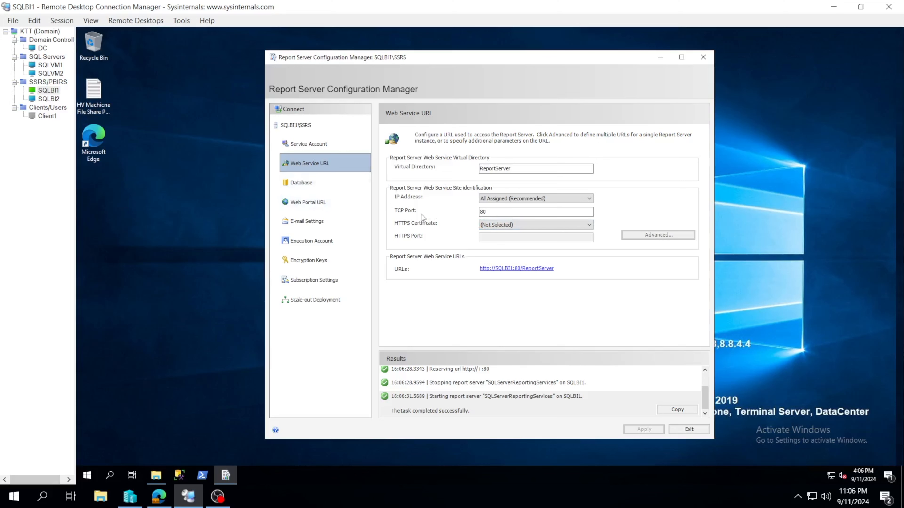
Apply the default Web Portal URL with the virtual directory Reports.
left_click(325, 206)
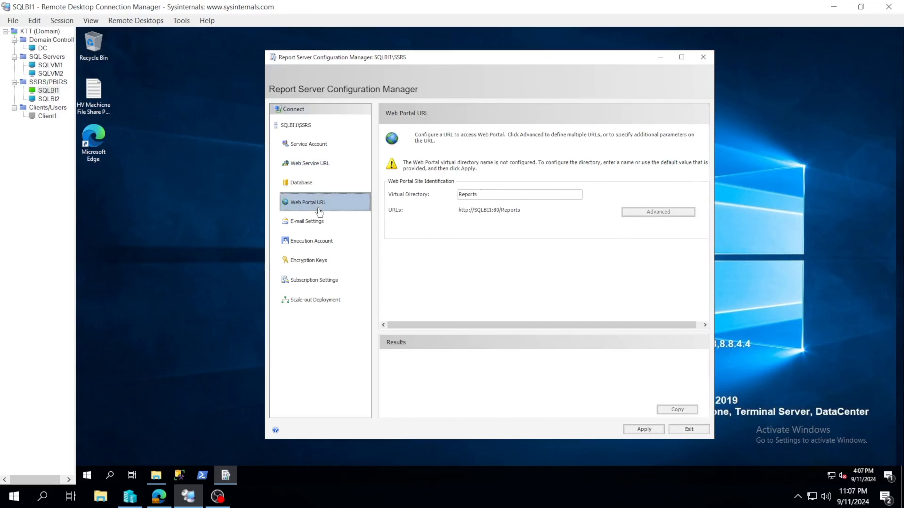
left_click(325, 174)
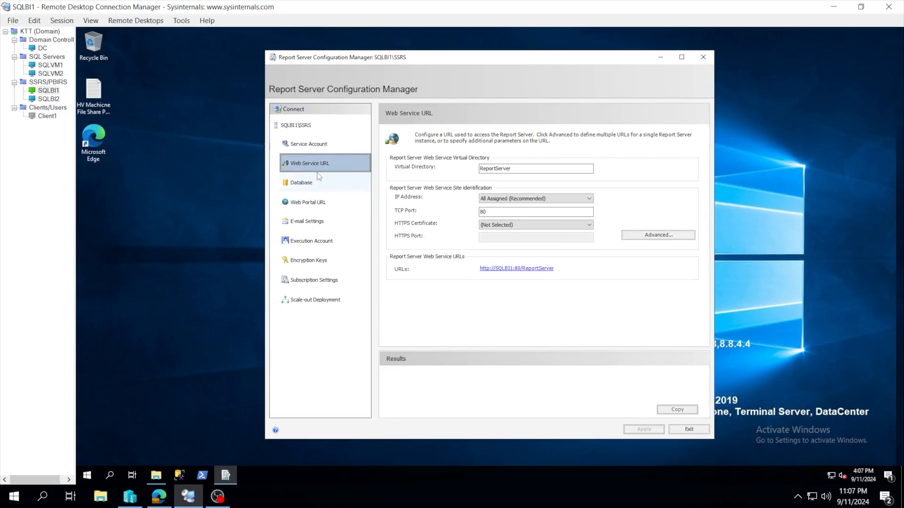
left_click(325, 207)
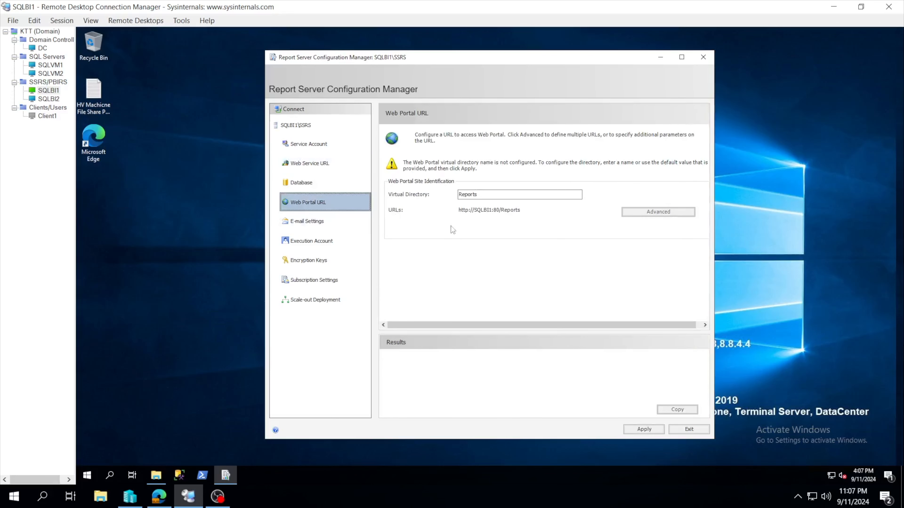
left_click(640, 429)
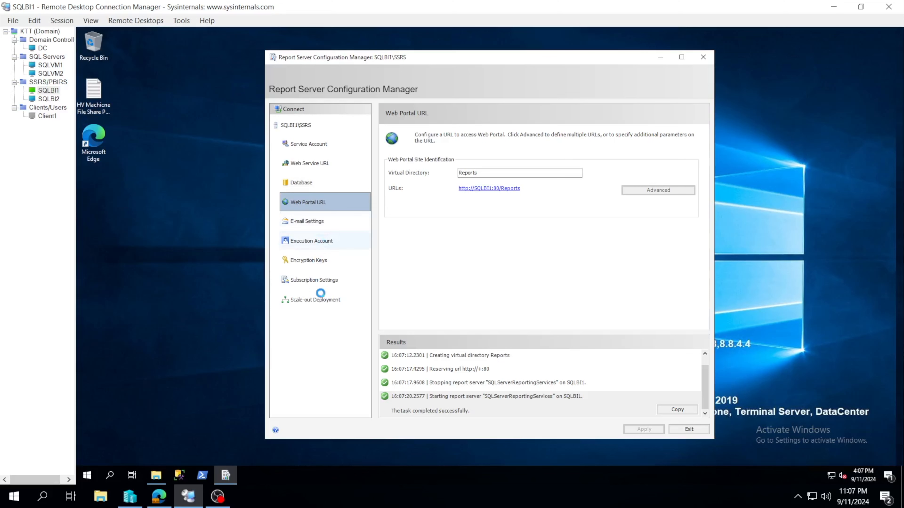
Look over the file share account for subscriptions, the SMTP e-mail settings, and the web service and web portal URLs.
left_click(313, 279)
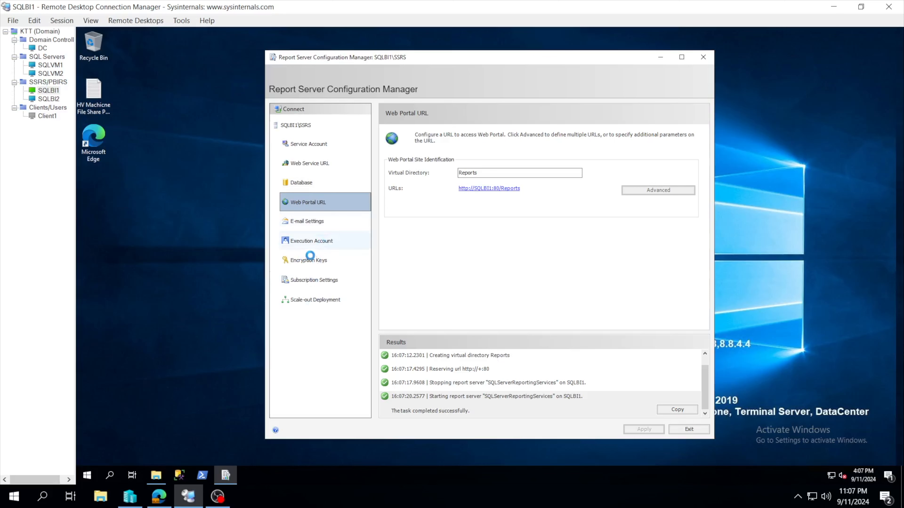
left_click(316, 222)
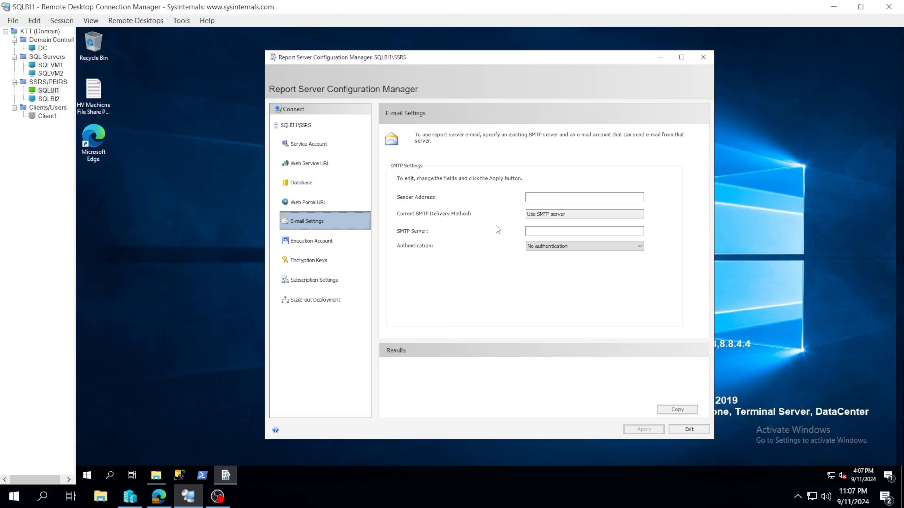
left_click(317, 202)
left_click(315, 167)
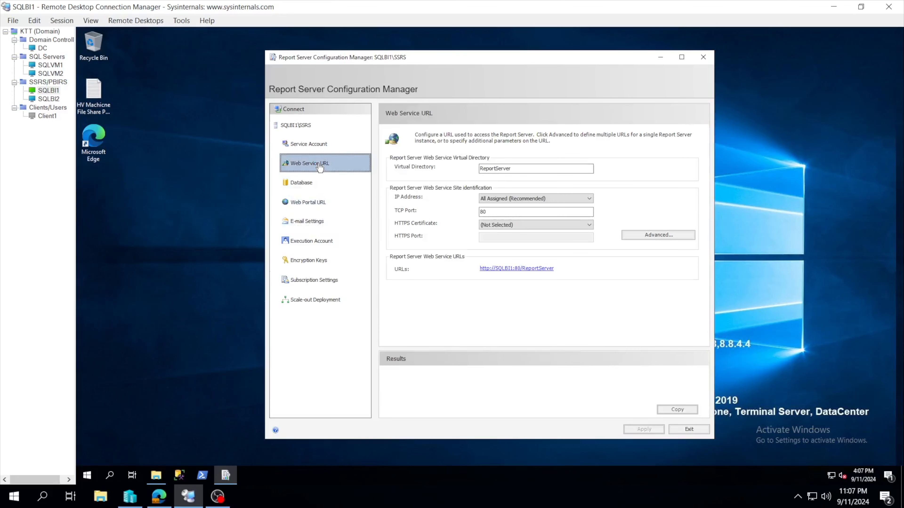
left_click(318, 202)
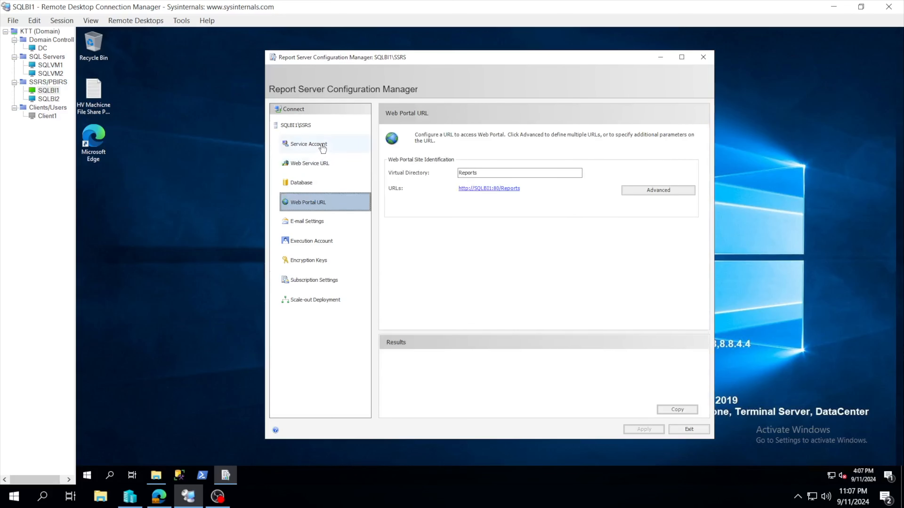
Examine the report server service account's built-in and other account options, leaving the page without applying anything.
left_click(322, 148)
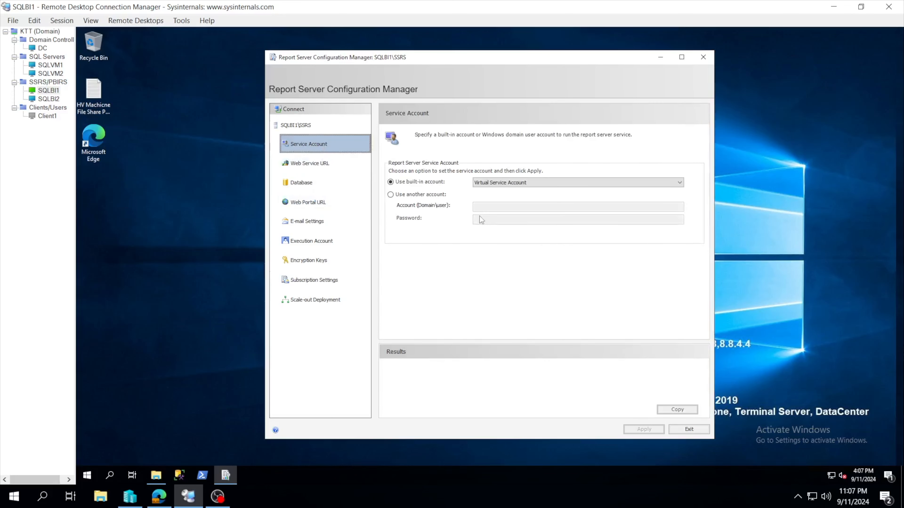
left_click(502, 182)
left_click(458, 210)
left_click(432, 195)
left_click(478, 207)
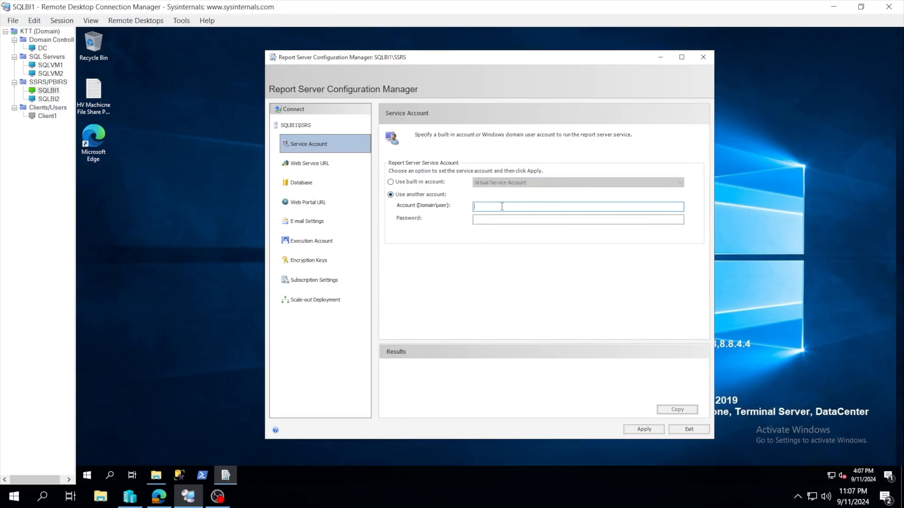
left_click(486, 221)
left_click(423, 181)
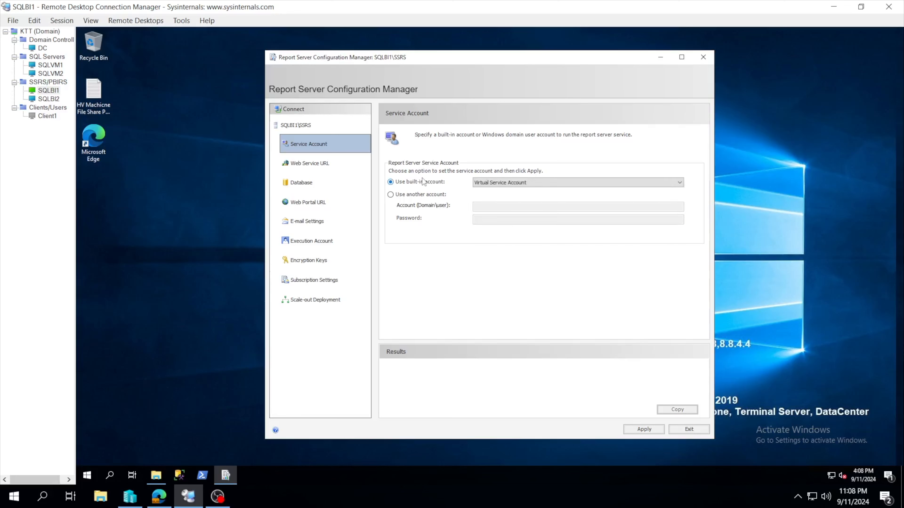
left_click(427, 196)
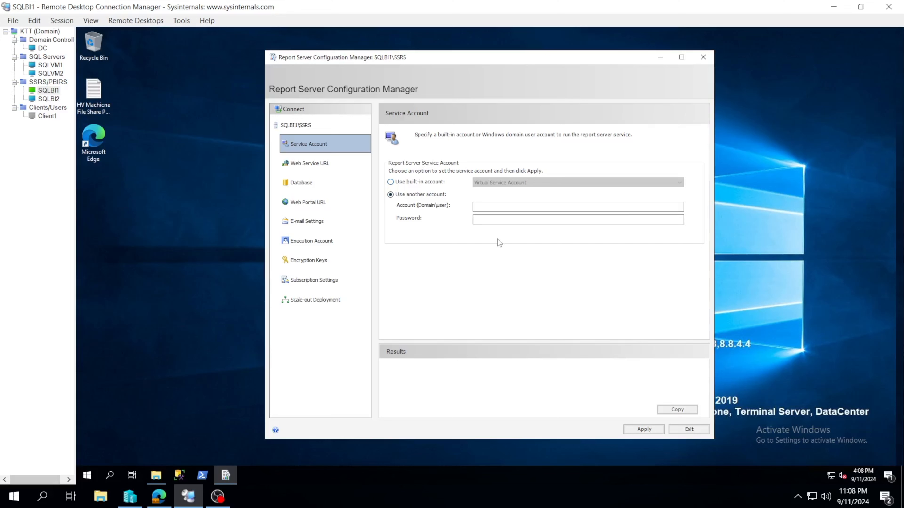
left_click(416, 182)
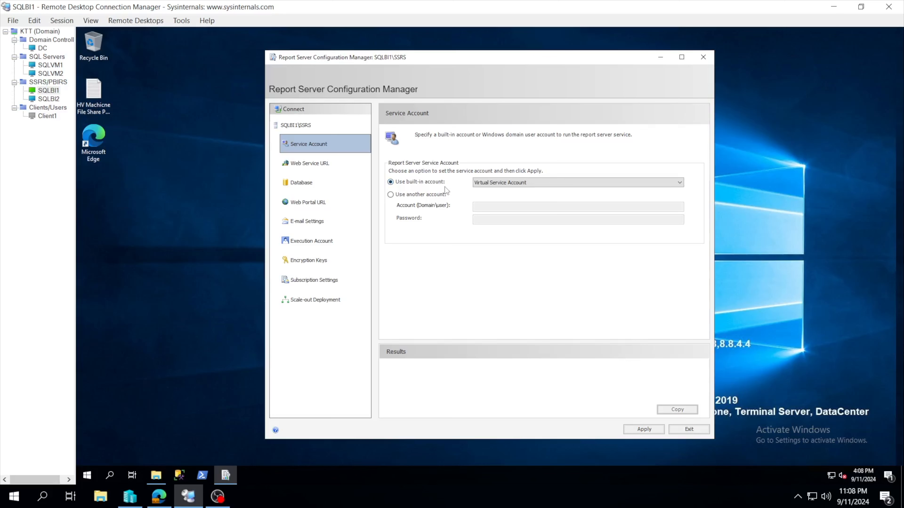
left_click(326, 163)
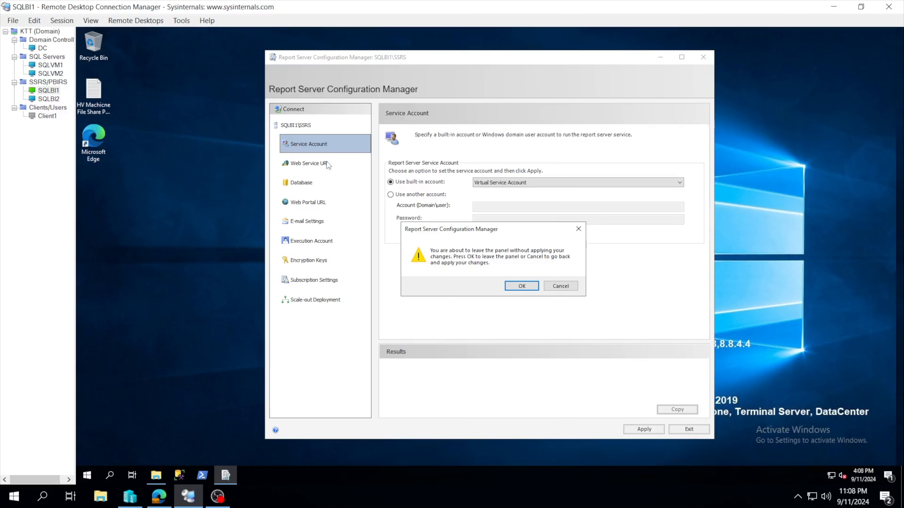
left_click(522, 285)
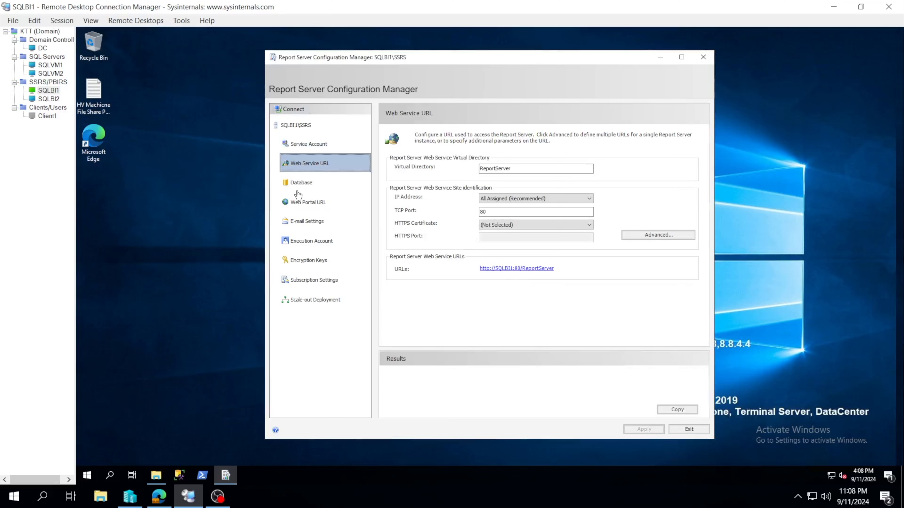
Start the Report Server database change with the option to create a new report server database.
left_click(302, 183)
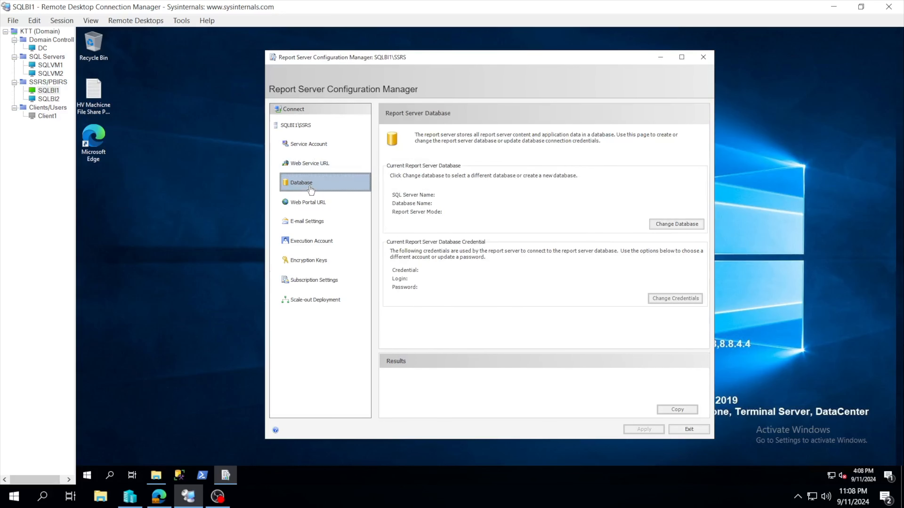
left_click(313, 204)
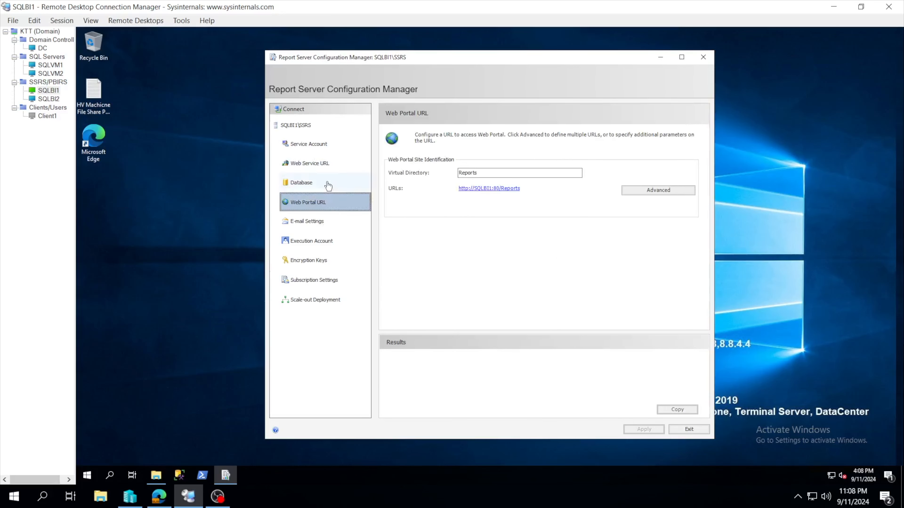
left_click(320, 169)
left_click(307, 182)
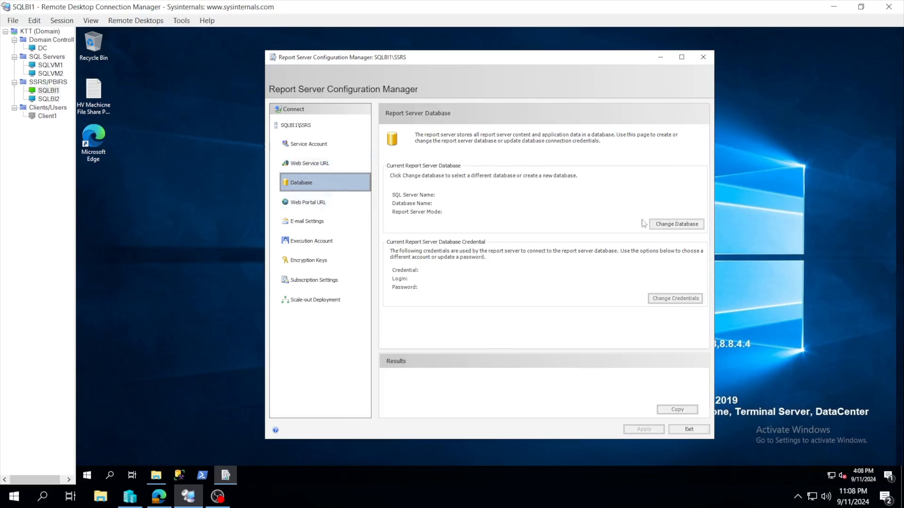
left_click(667, 224)
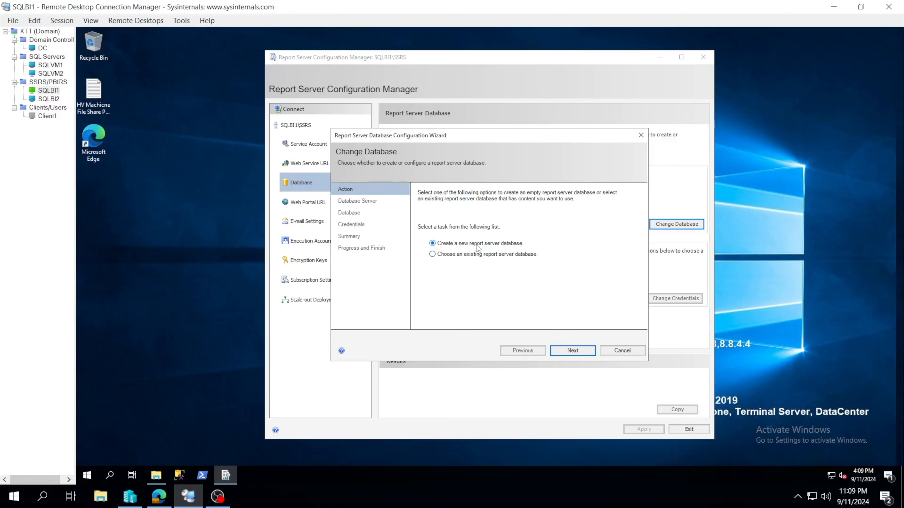
left_click(565, 352)
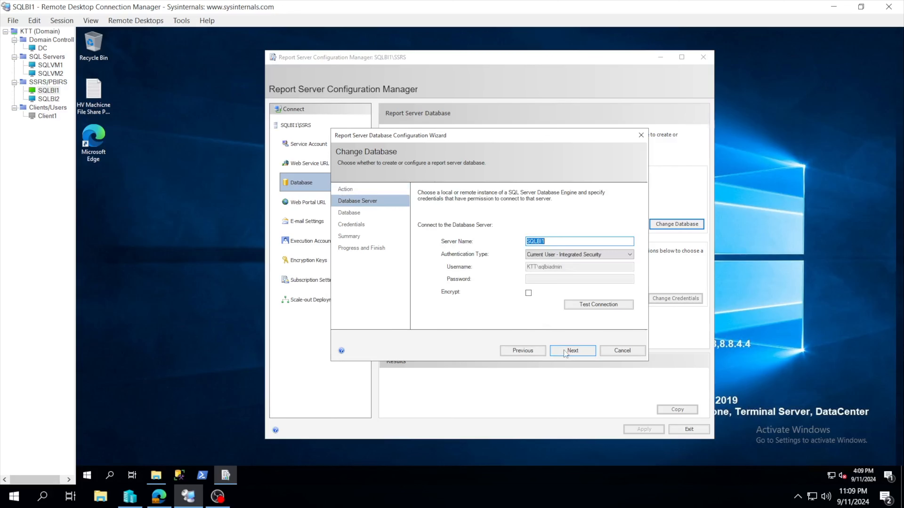
Set the database server name to SQLVM1\SQLDB for the new report server database.
left_click(550, 243)
left_click(51, 65)
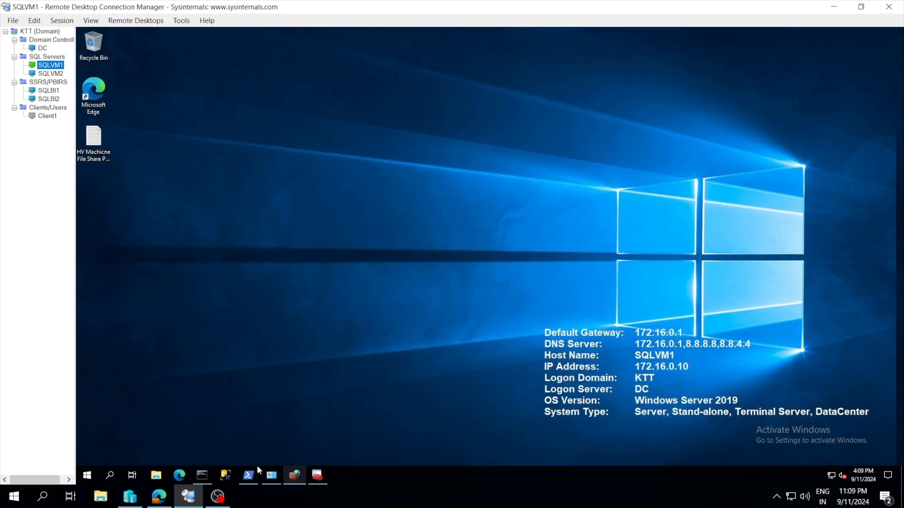
left_click(48, 91)
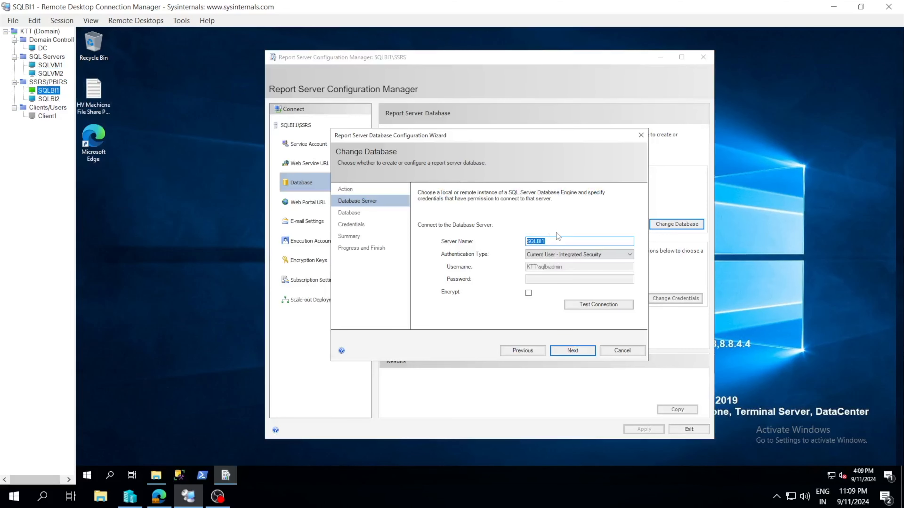
left_click(550, 244)
type("SQ")
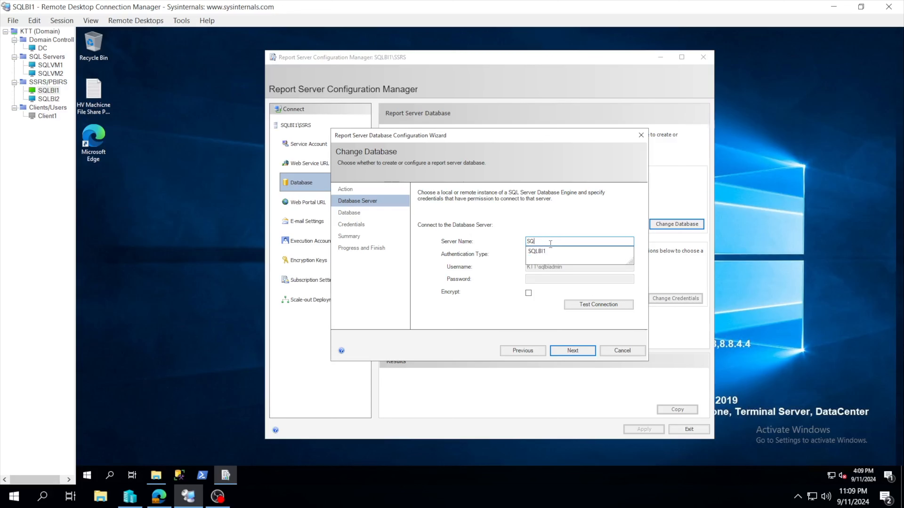
type("LV")
key("Right")
key("BackSpace")
key("BackSpace")
type("V")
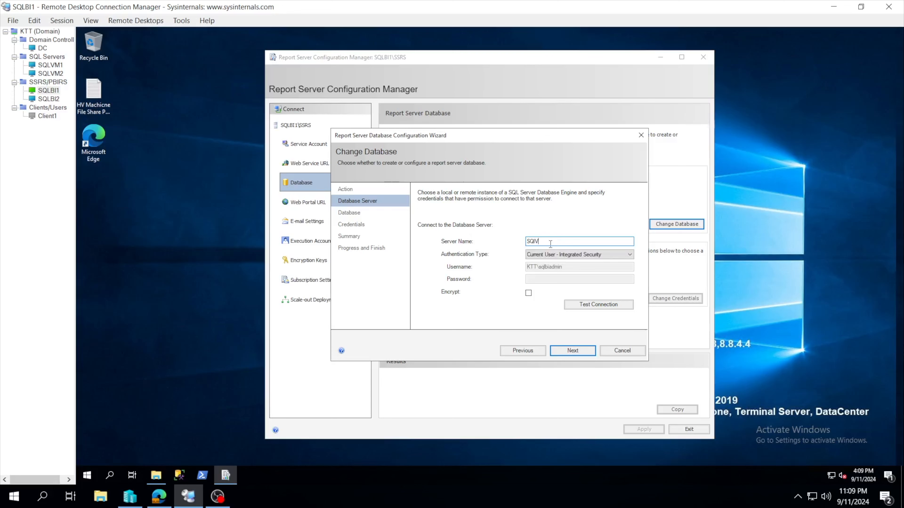
type("M1\\SQLDB")
left_click(52, 64)
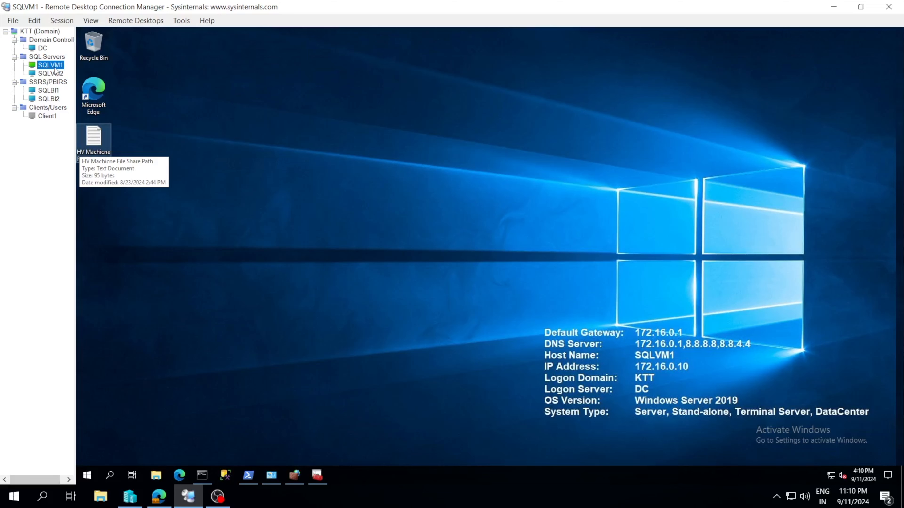
left_click(50, 91)
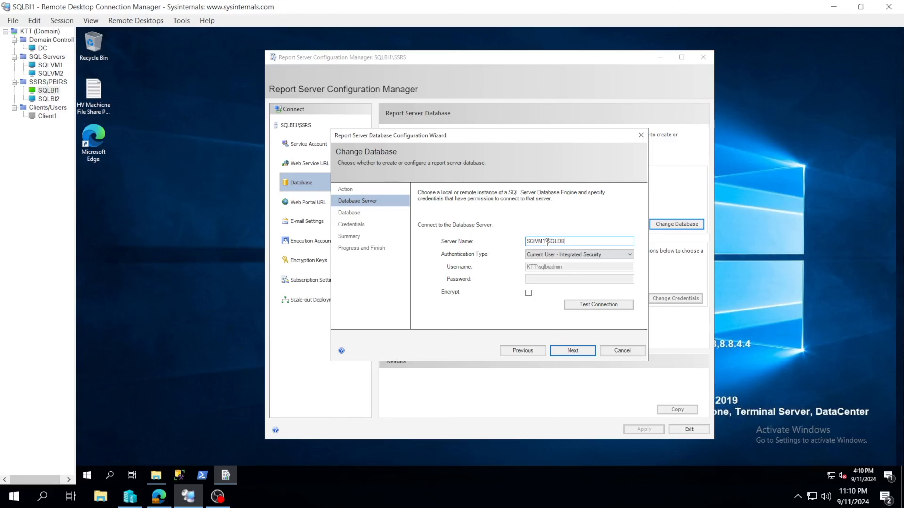
left_click_drag(536, 242, 526, 241)
type("SQL")
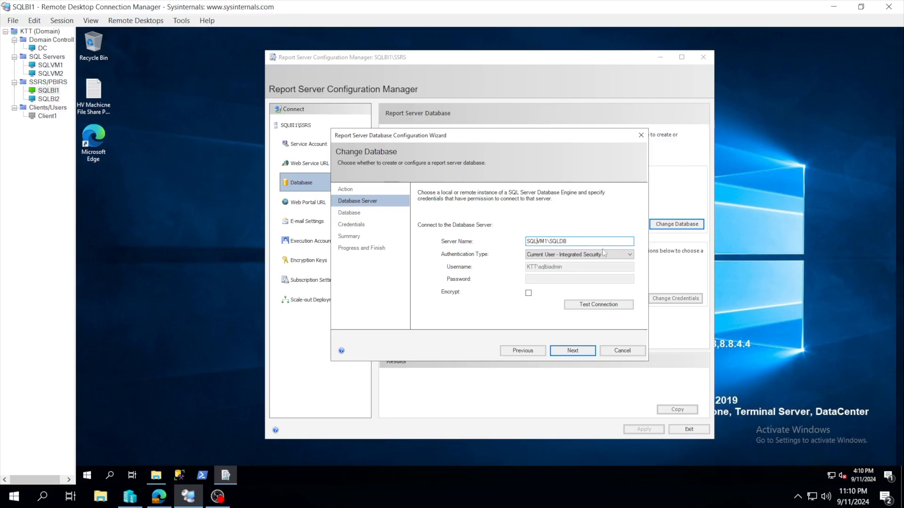
Test the database server connection with the current user's integrated security, both without and with encryption.
left_click(583, 254)
left_click(548, 269)
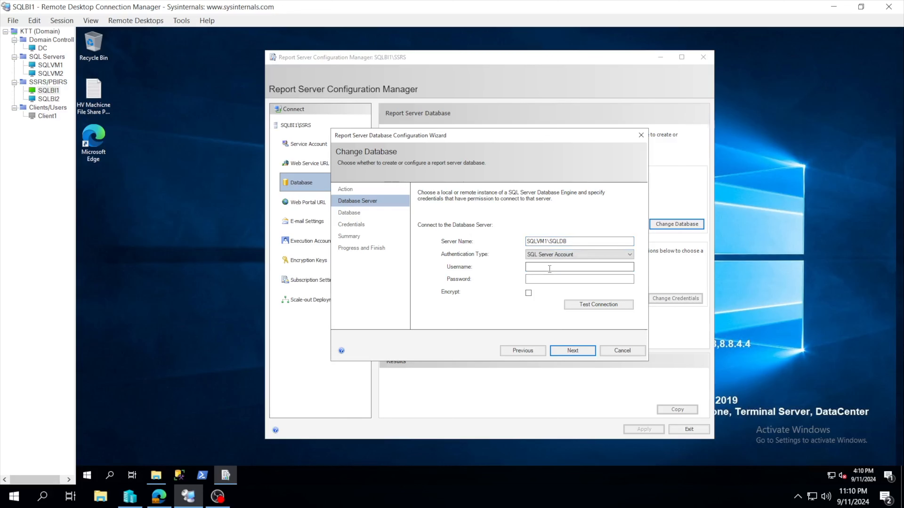
left_click(557, 255)
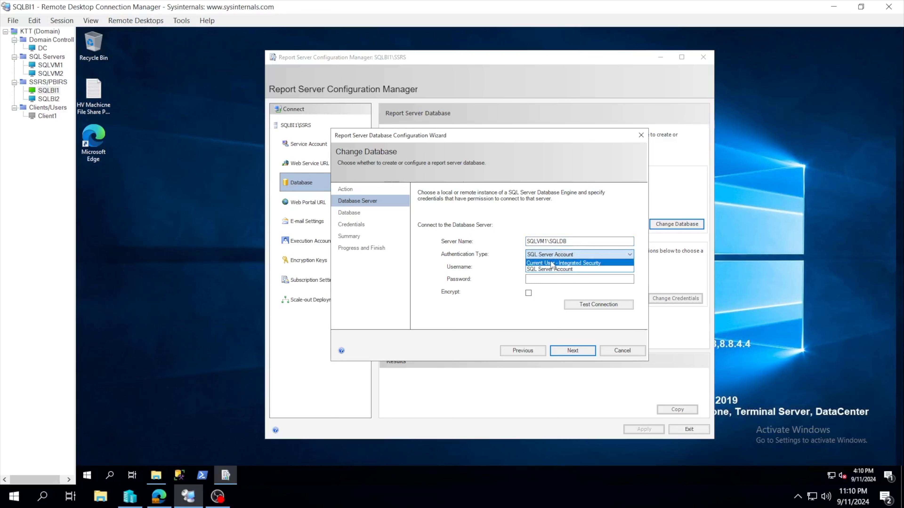
left_click(553, 269)
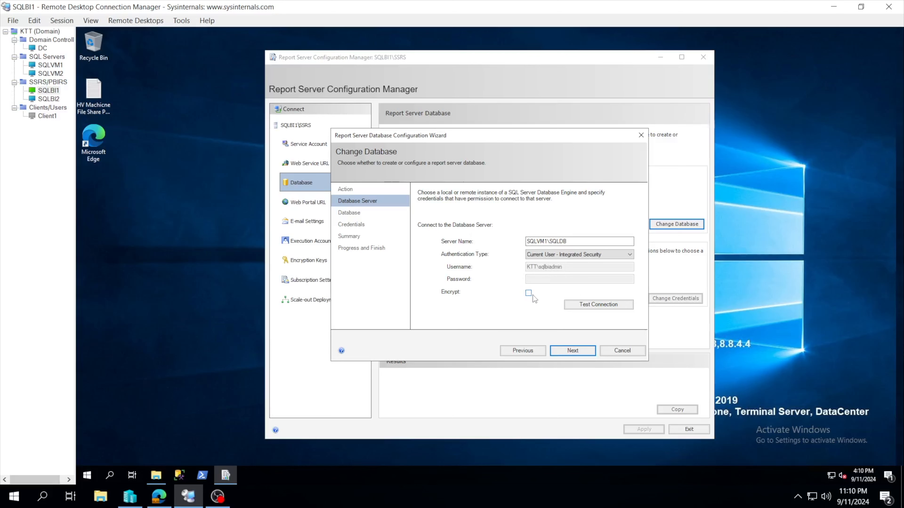
left_click(597, 305)
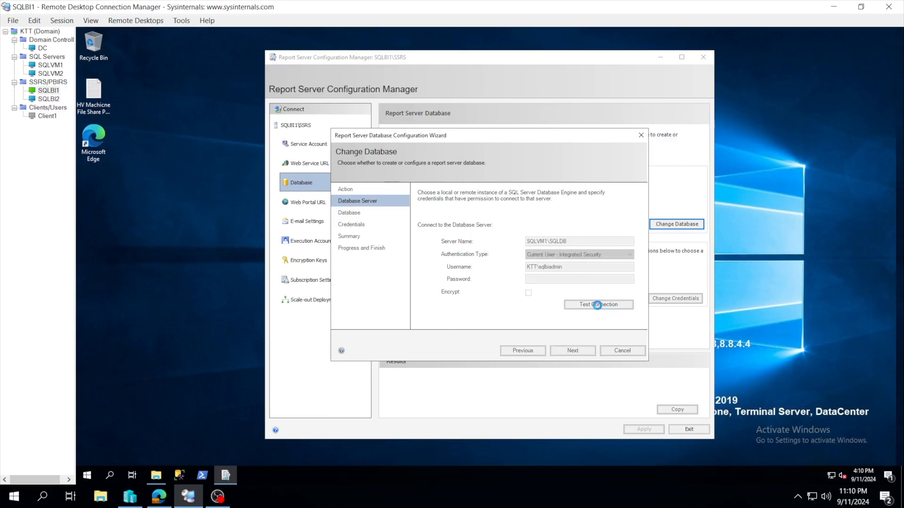
left_click(569, 289)
left_click(590, 306)
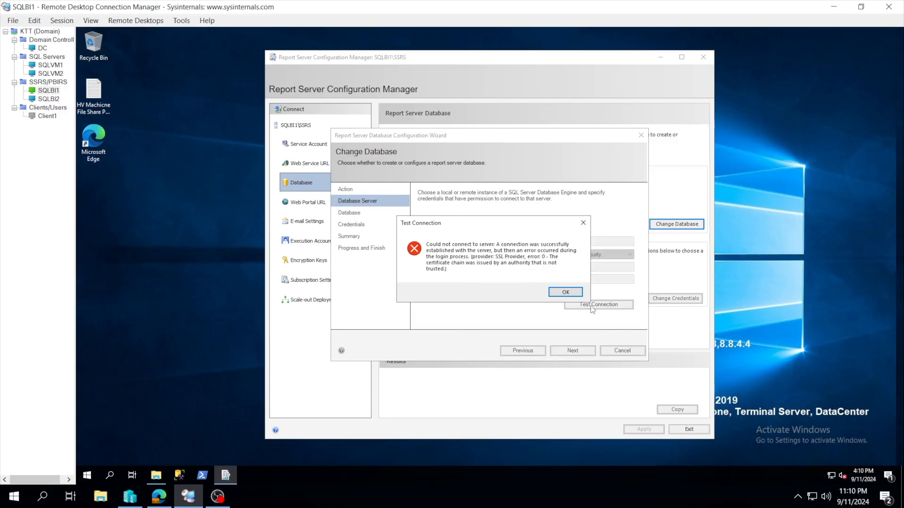
left_click(559, 291)
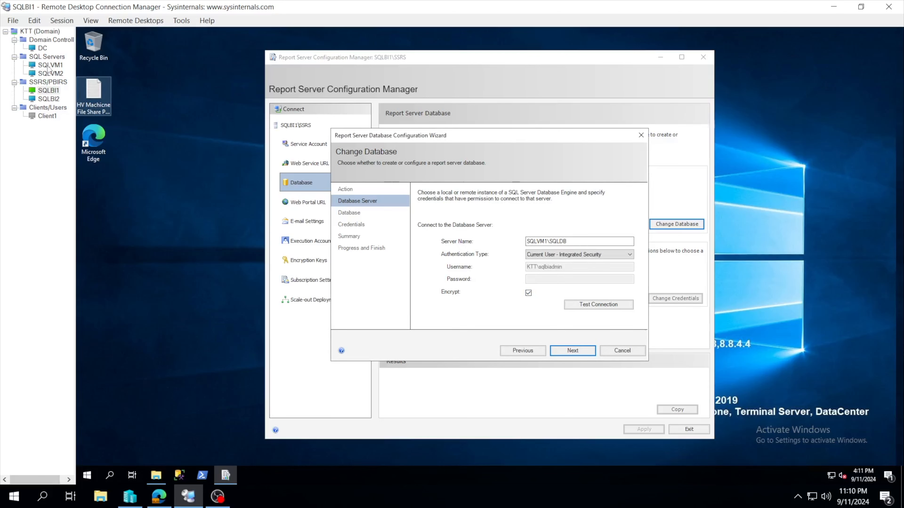
Set authentication to SQL Server Account with username sa and the account password, turn encryption off, and test the connection.
left_click(547, 255)
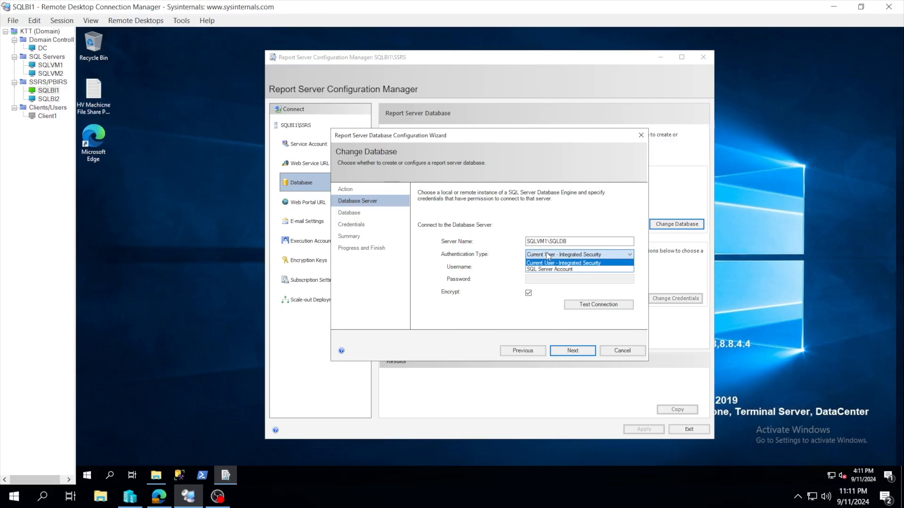
left_click(553, 267)
left_click(551, 267)
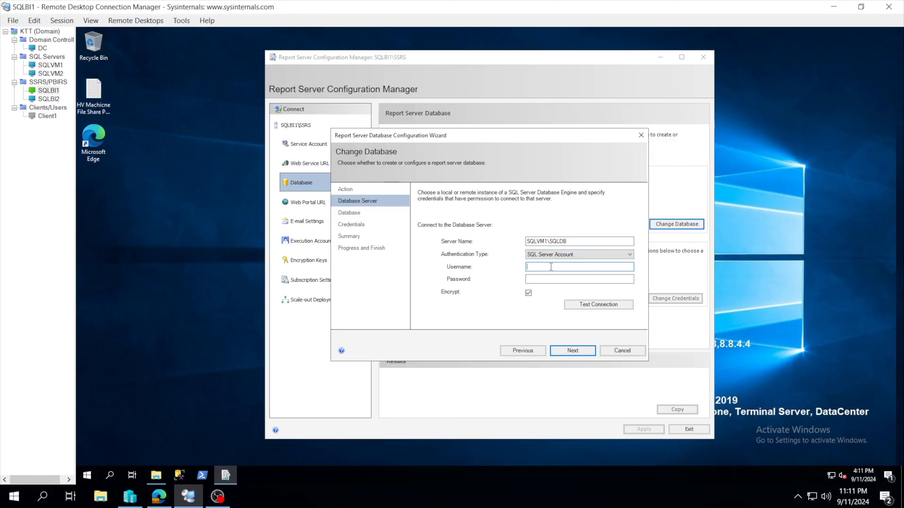
type("SA")
key("BackSpace")
key("BackSpace")
type("s")
left_click(553, 280)
key("ctrl+v")
left_click(582, 305)
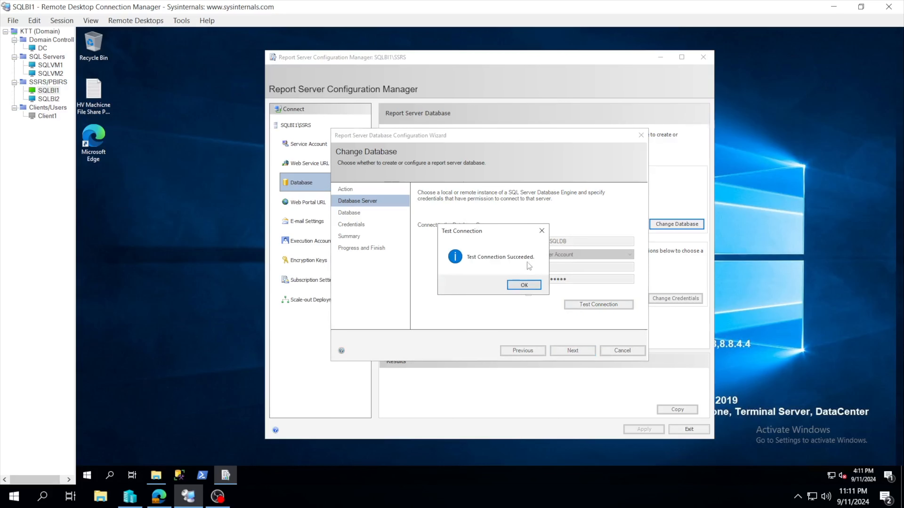
left_click(524, 286)
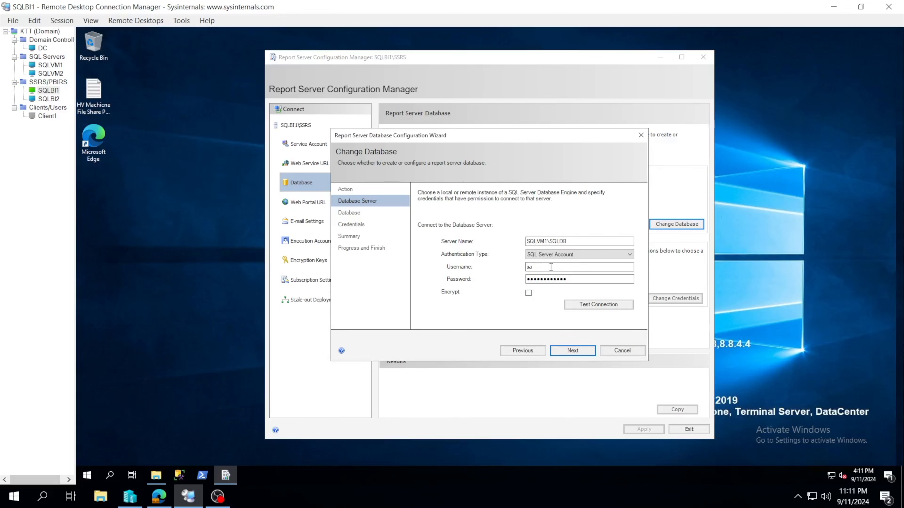
left_click(558, 258)
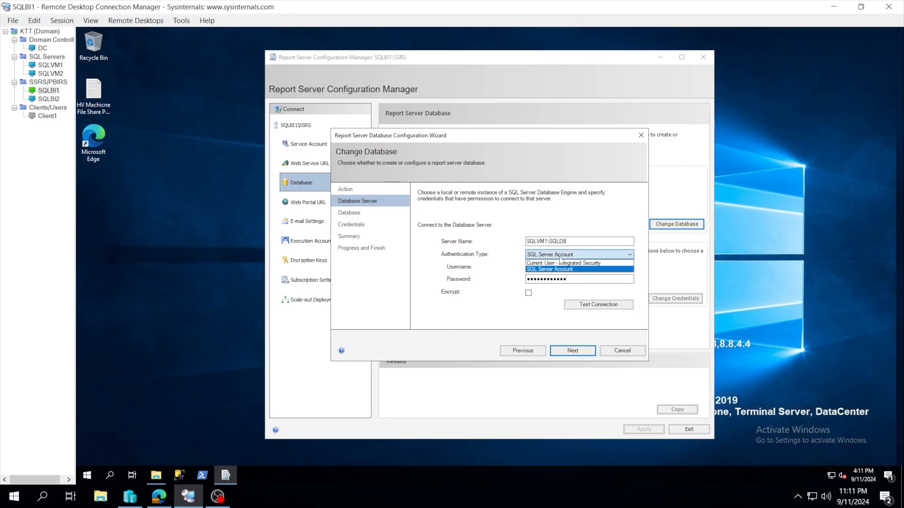
left_click(559, 257)
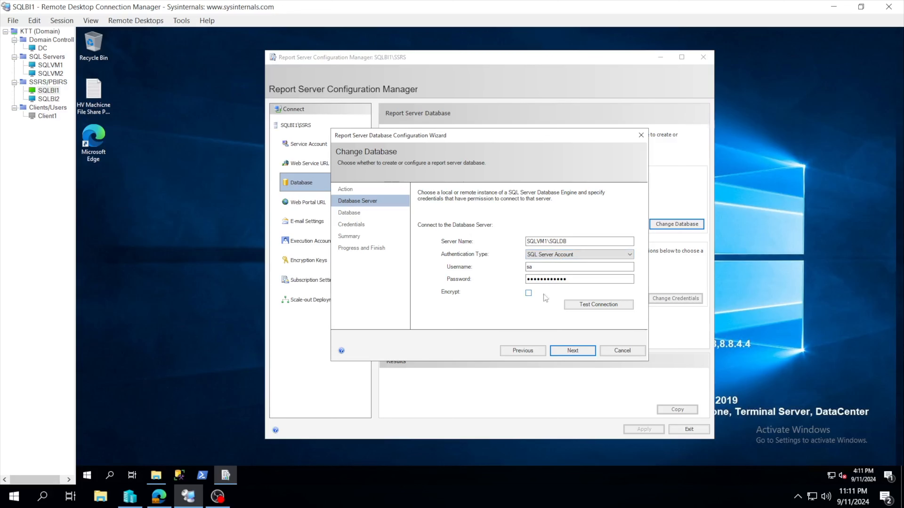
Include SQLBI1 in the new report server database's name and go back to the database server connection settings.
left_click(567, 350)
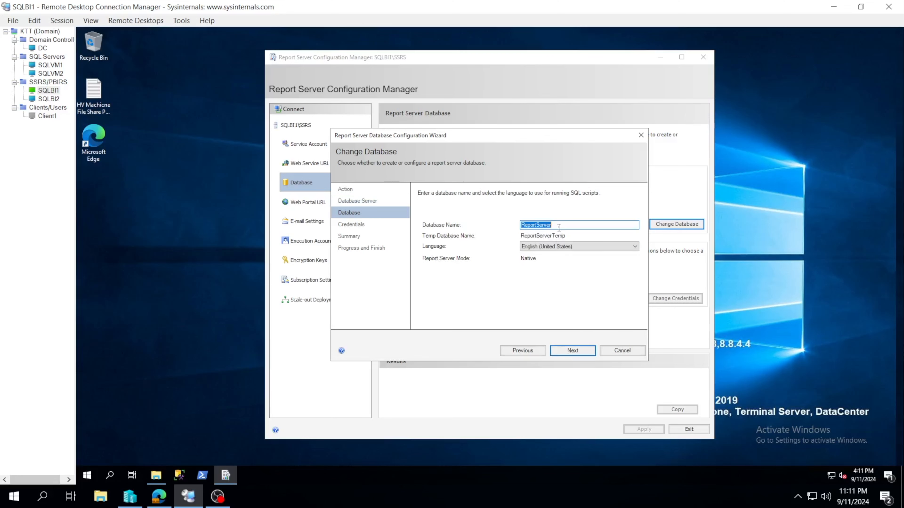
left_click(560, 227)
type("SL")
type("Q")
type("BI1")
left_click(521, 350)
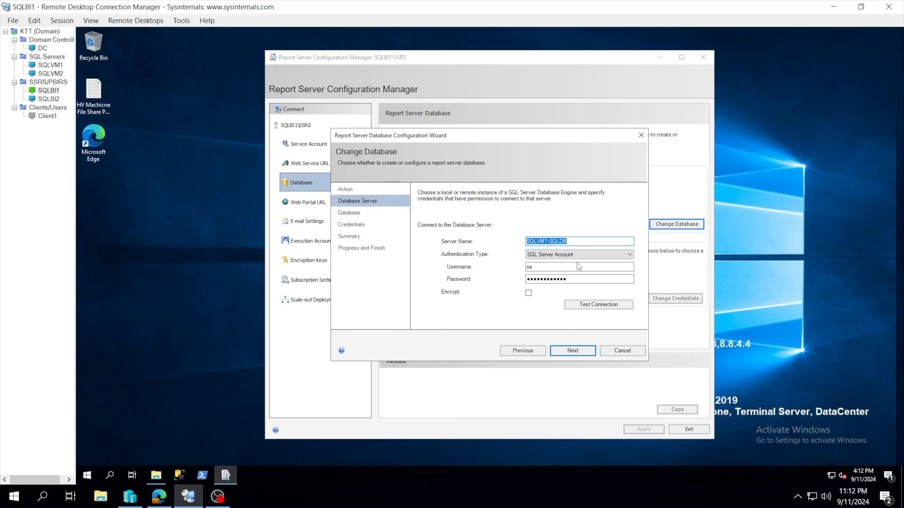
Accept the database server connection, keep ReportServerSQLBI1 as the database name, and proceed to the report server credentials.
left_click(574, 353)
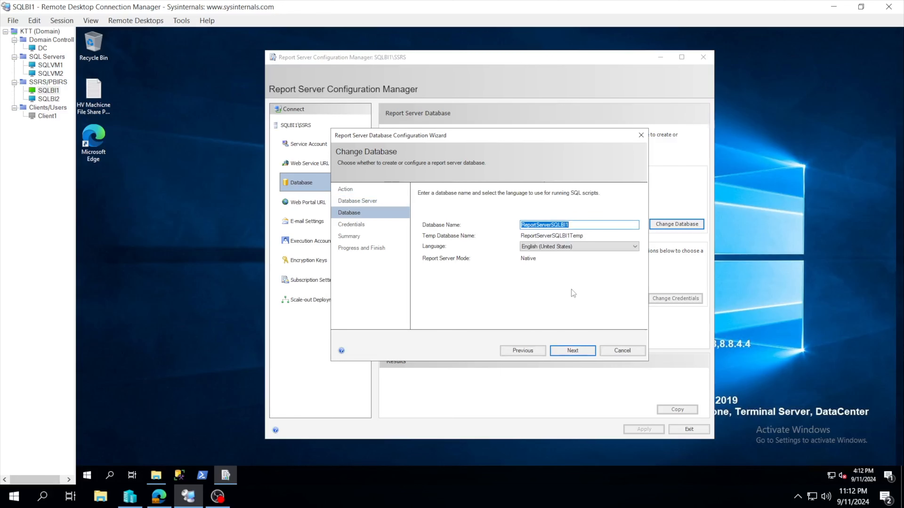
left_click(578, 223)
left_click_drag(569, 225, 545, 225)
left_click(577, 222)
left_click(572, 349)
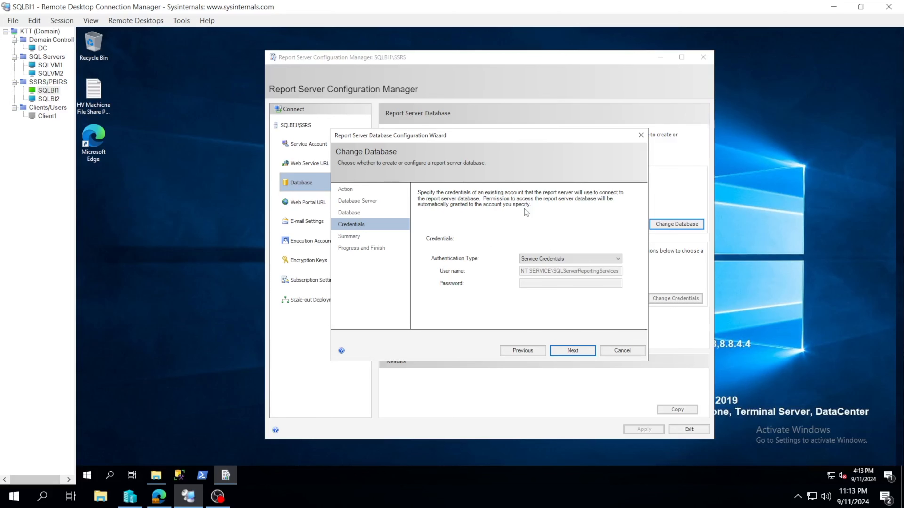
Try to create the report server database with Service Credentials as the report server's authentication type.
left_click_drag(472, 136, 463, 217)
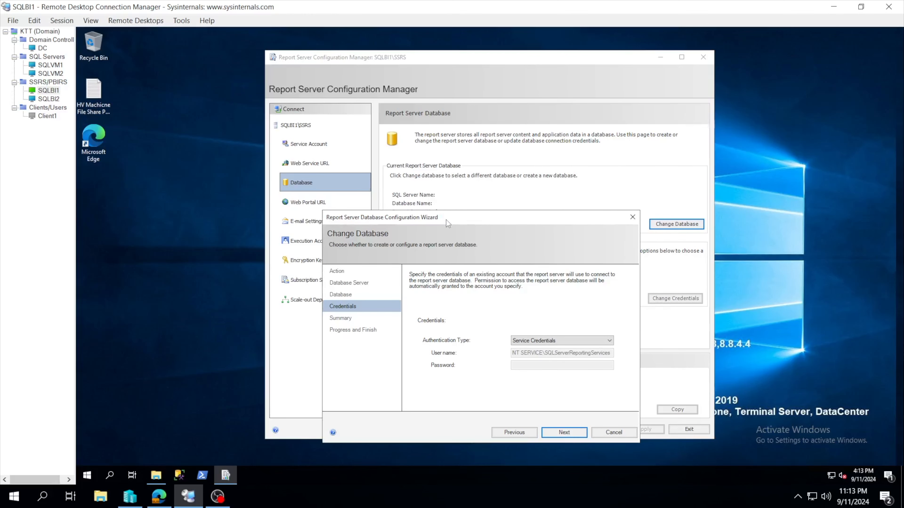
left_click_drag(446, 219, 492, 143)
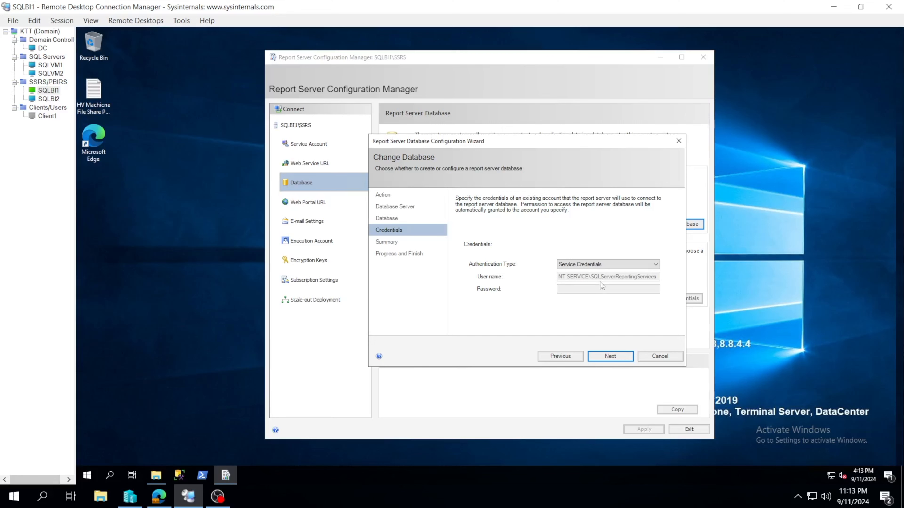
left_click(582, 265)
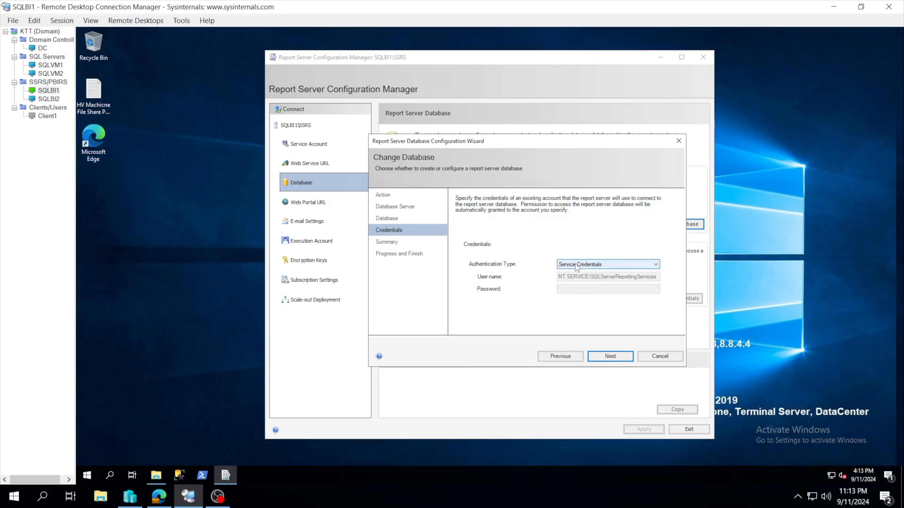
left_click(577, 265)
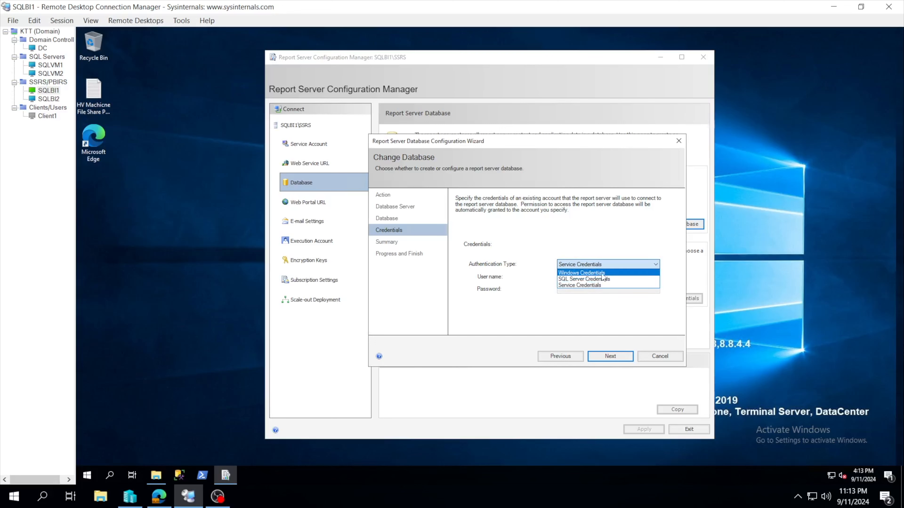
left_click(604, 244)
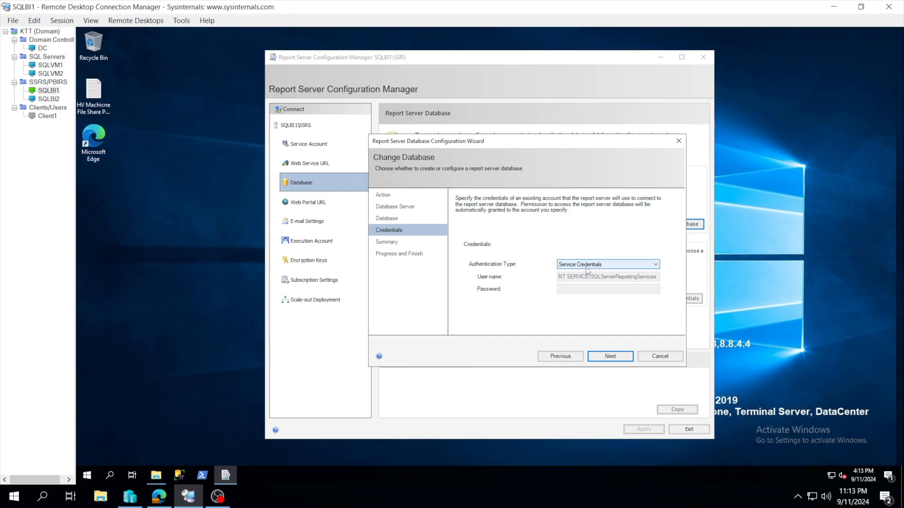
left_click(600, 357)
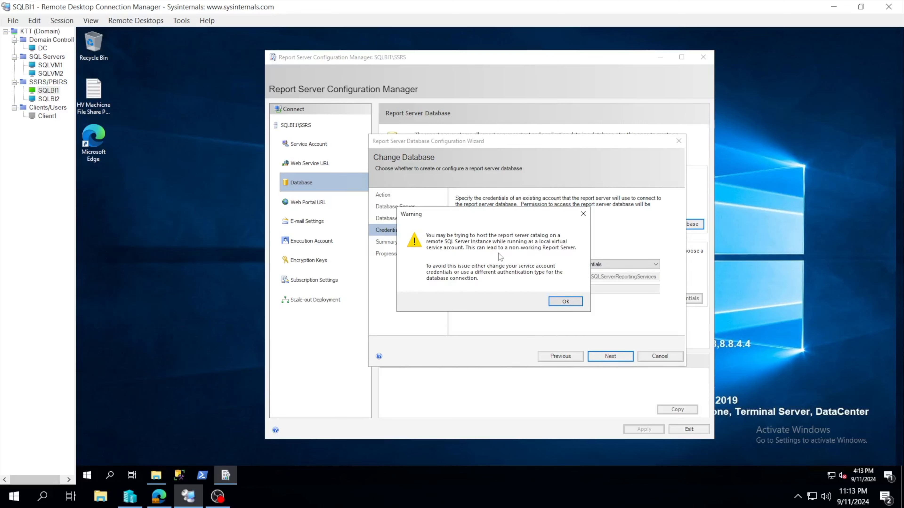
left_click(561, 301)
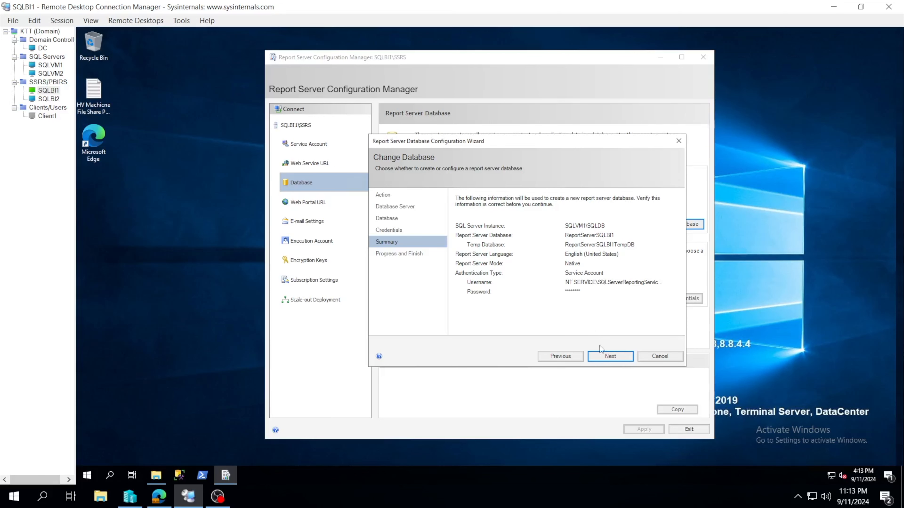
left_click(602, 357)
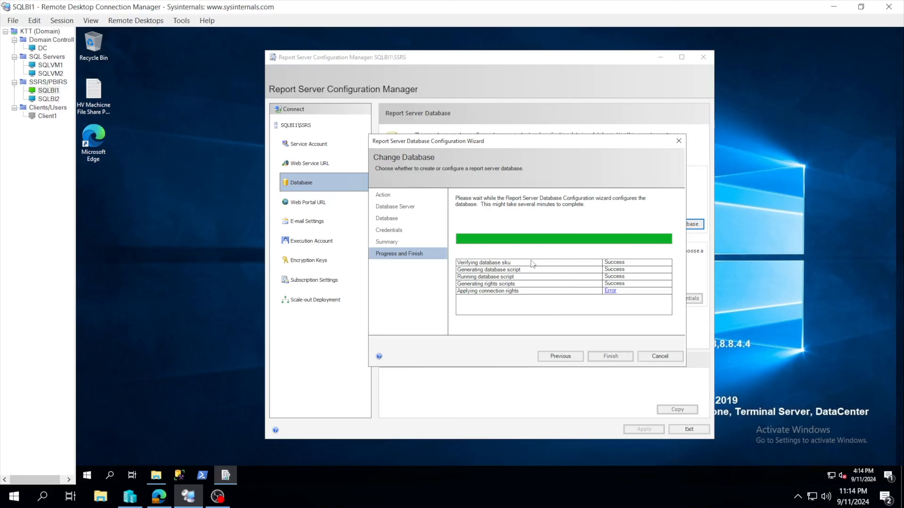
Examine the exception details for the Applying connection rights task, then close them.
left_click(610, 291)
left_click(549, 253)
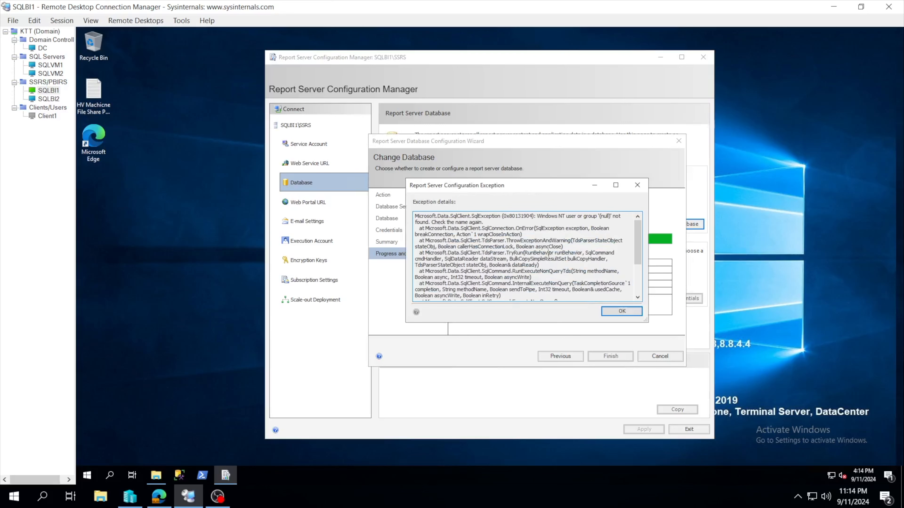
left_click_drag(537, 216, 597, 222)
left_click(609, 312)
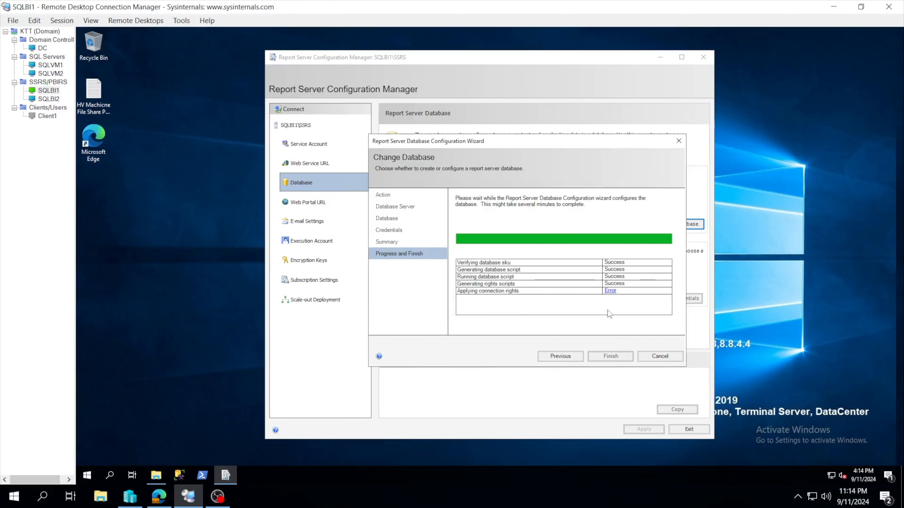
Return to the report server credentials and set SQL Server Credentials with user name sa and the account password.
left_click(565, 356)
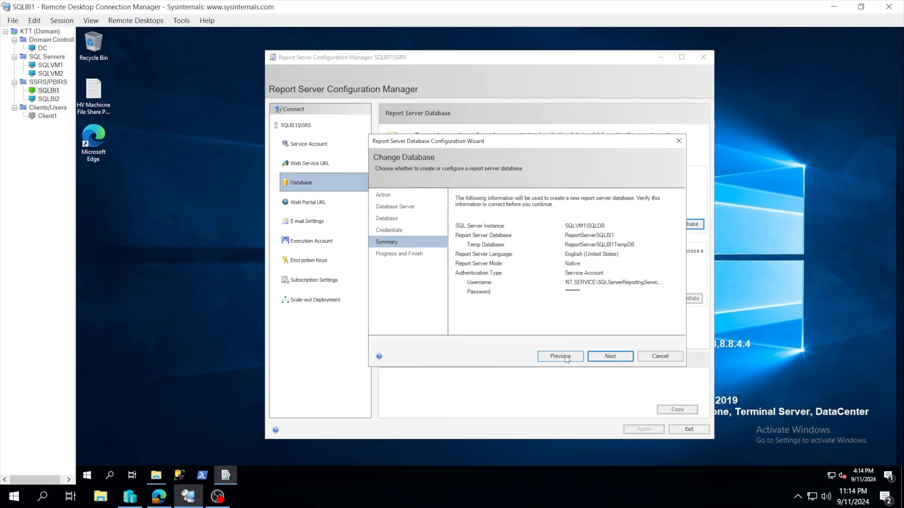
left_click(548, 357)
left_click(592, 265)
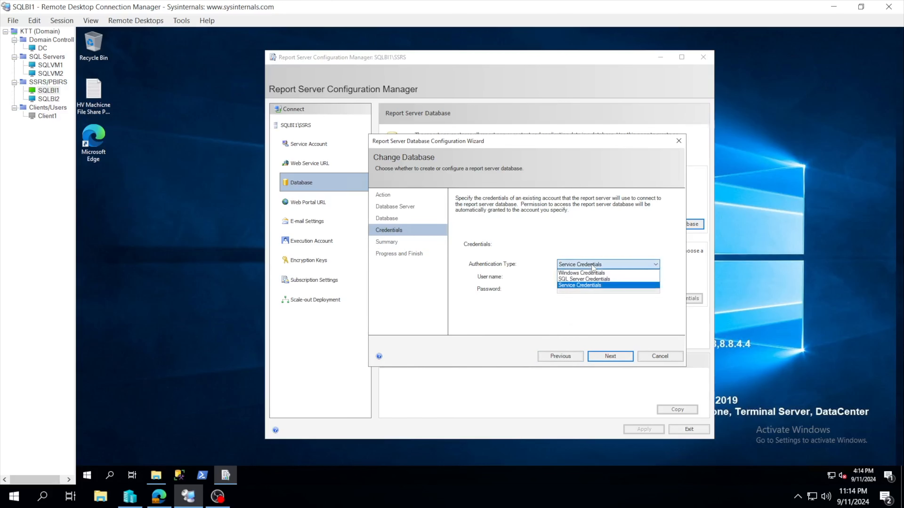
left_click(581, 279)
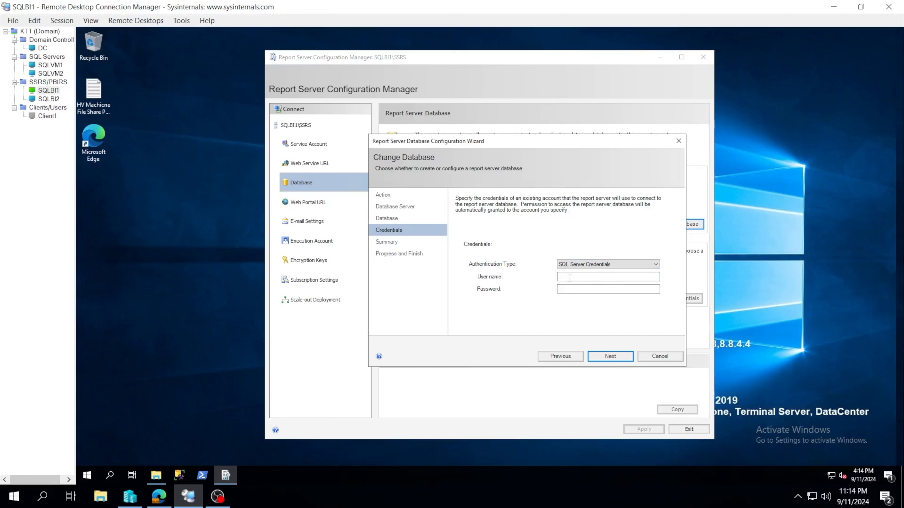
left_click(570, 277)
type("SA")
key("BackSpace")
key("BackSpace")
type("sa")
left_click(570, 290)
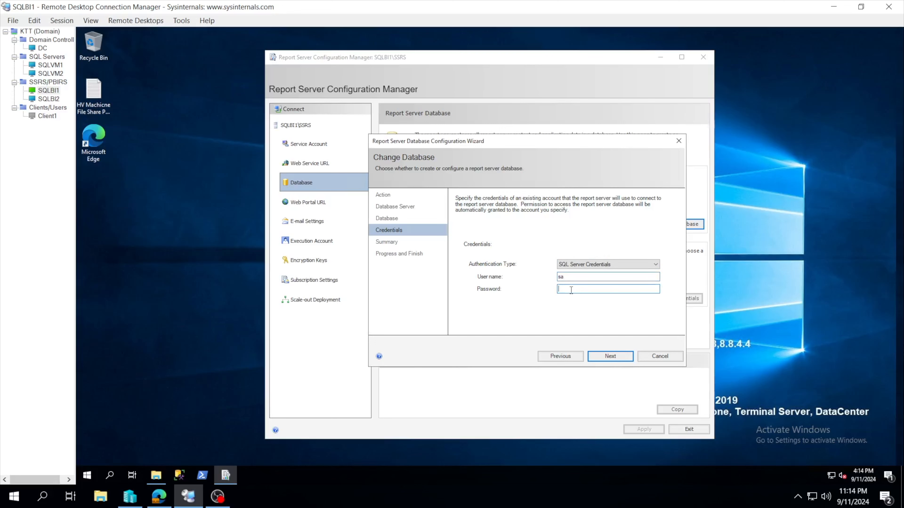
type("•••••••••••••")
Accept the summary, run the report server database creation, and finish the wizard.
left_click(605, 355)
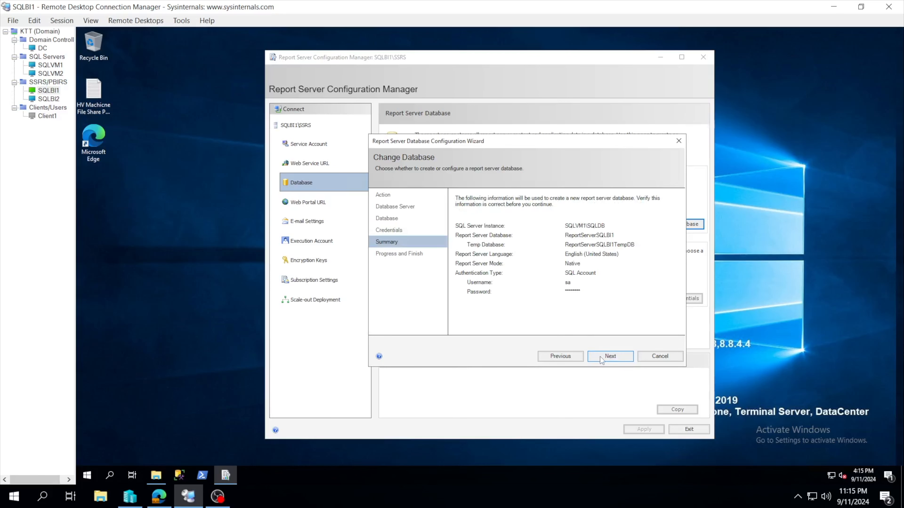
left_click(600, 358)
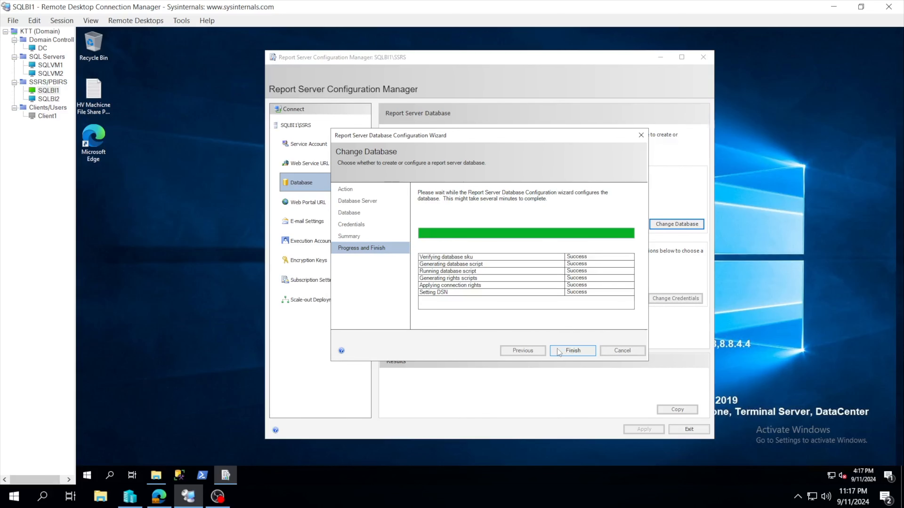
left_click(568, 352)
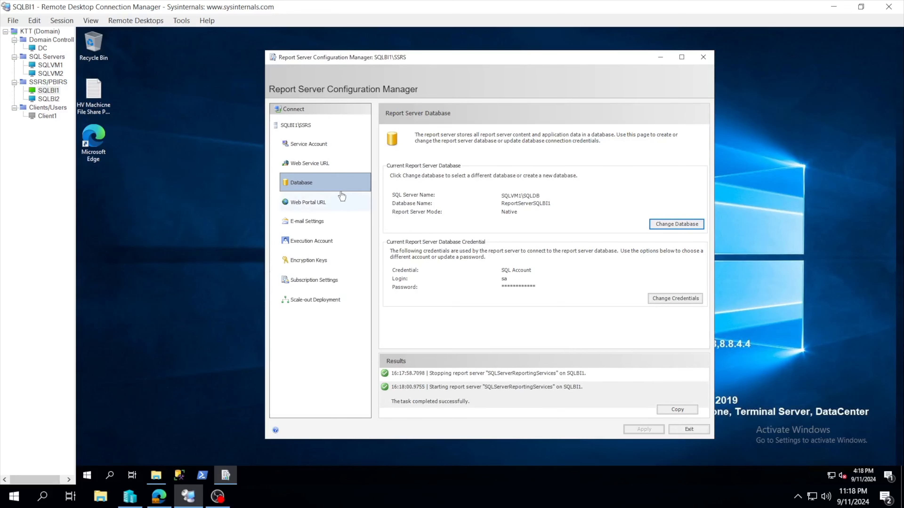
Review the e-mail, execution account, encryption key, subscription and scale-out deployment settings.
left_click(299, 141)
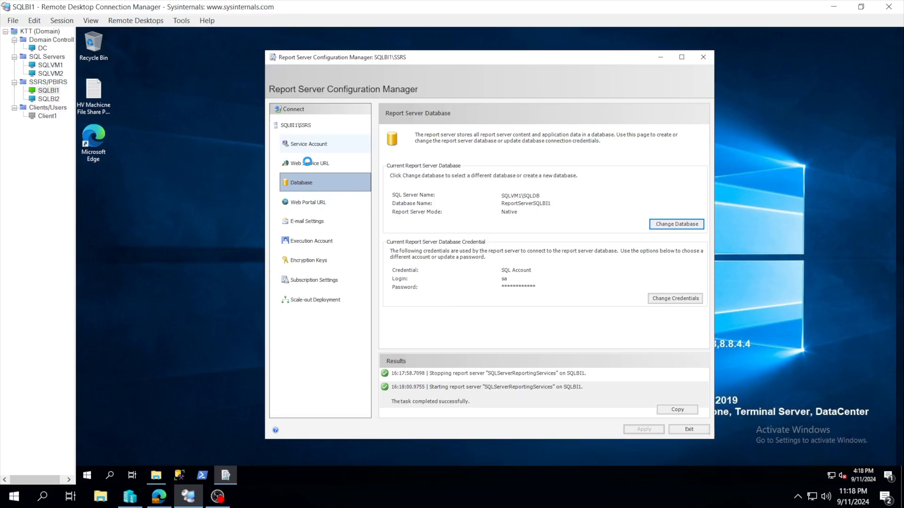
left_click(322, 221)
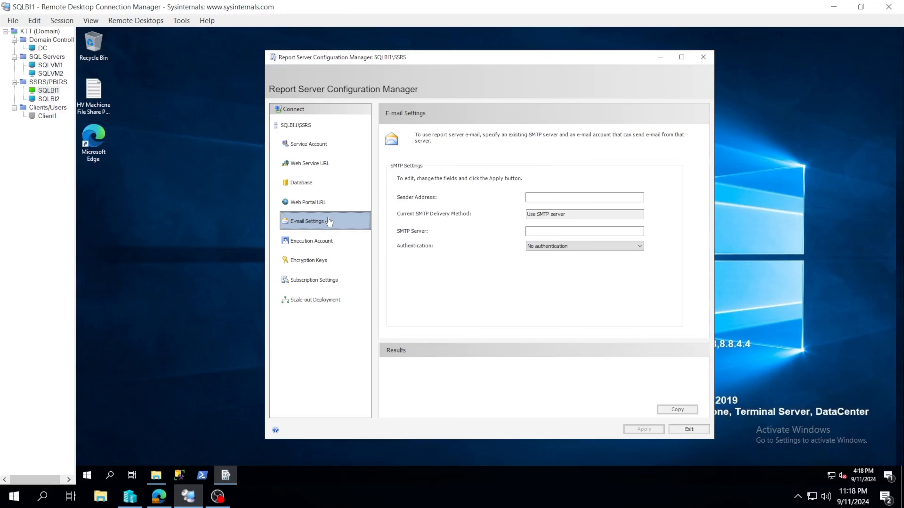
left_click(331, 242)
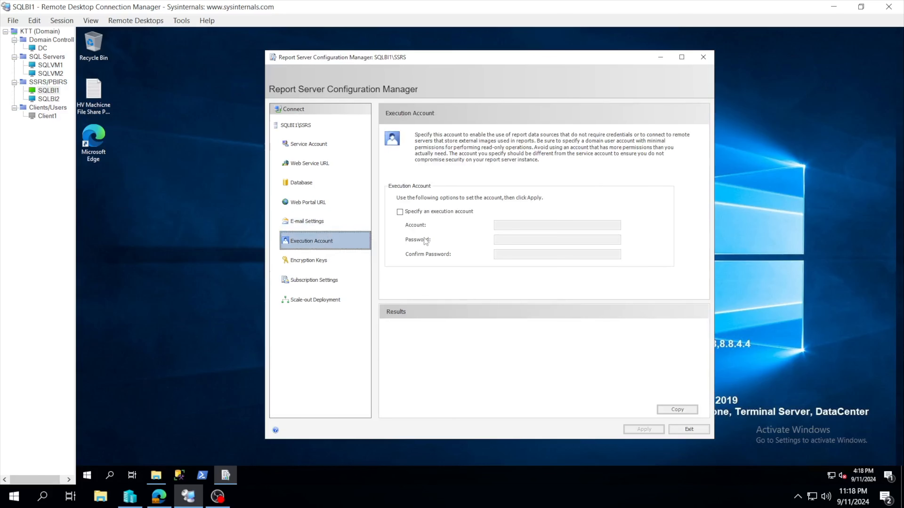
left_click(344, 260)
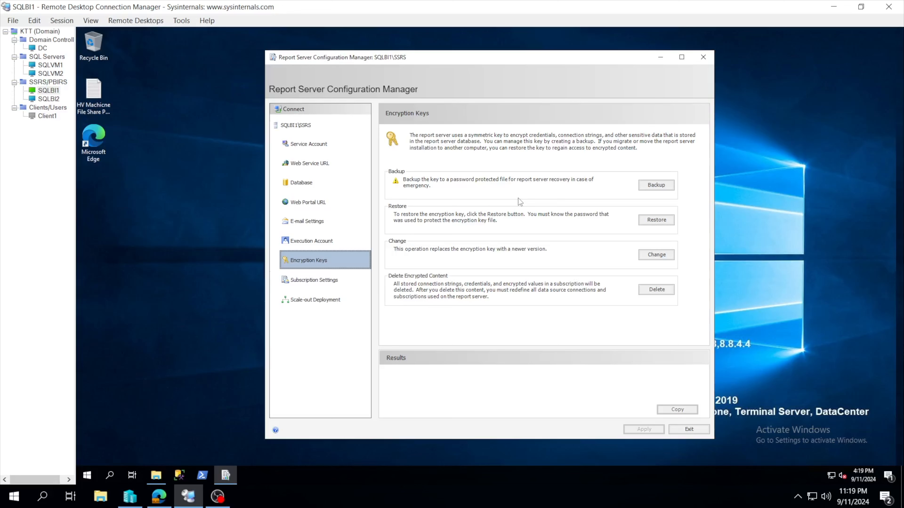
left_click(320, 283)
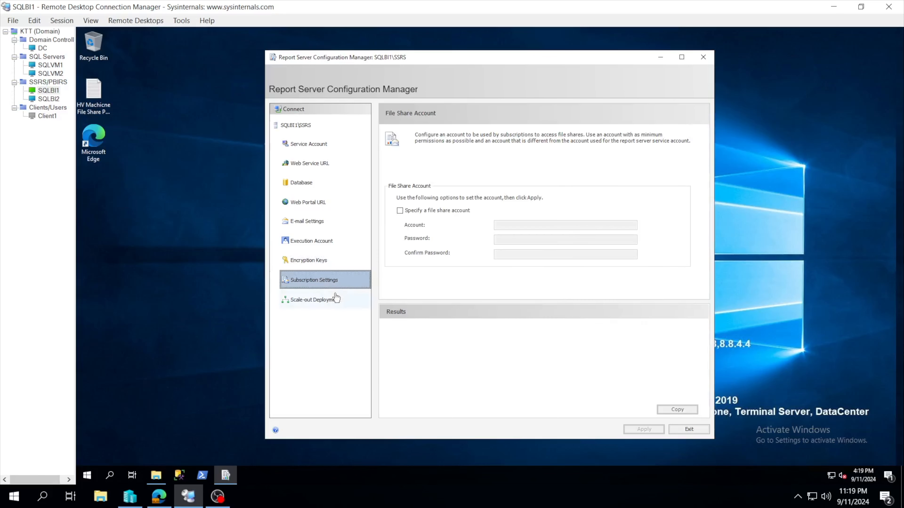
left_click(321, 305)
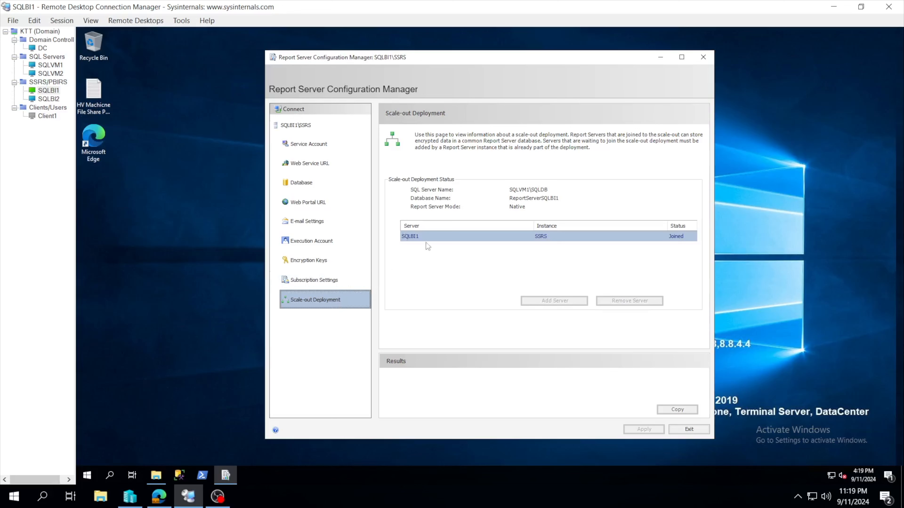
Review the database, scale-out deployment, report server status, service account, Web Service URL and Web Portal URL configuration.
left_click(308, 184)
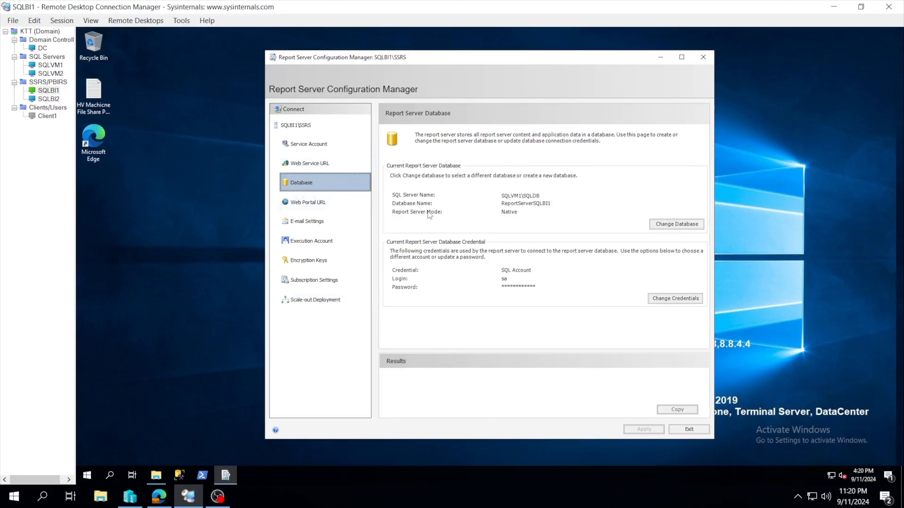
left_click(348, 308)
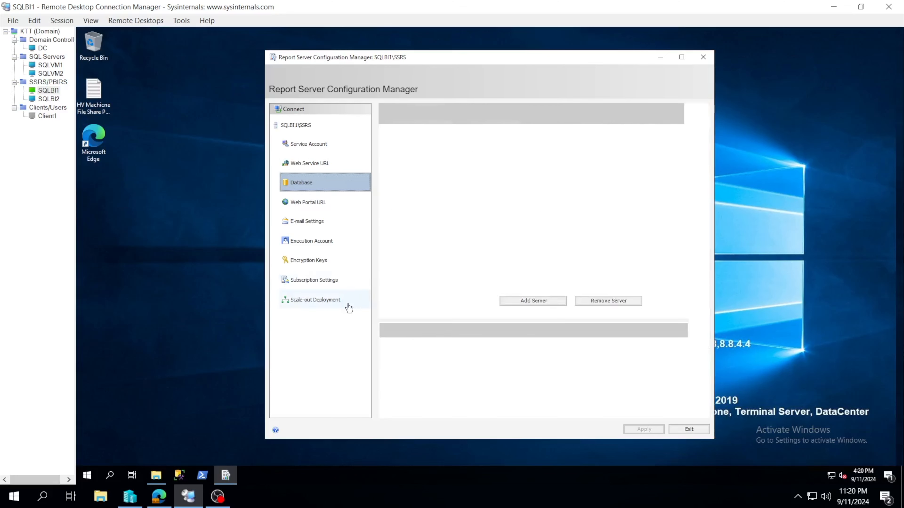
left_click(308, 125)
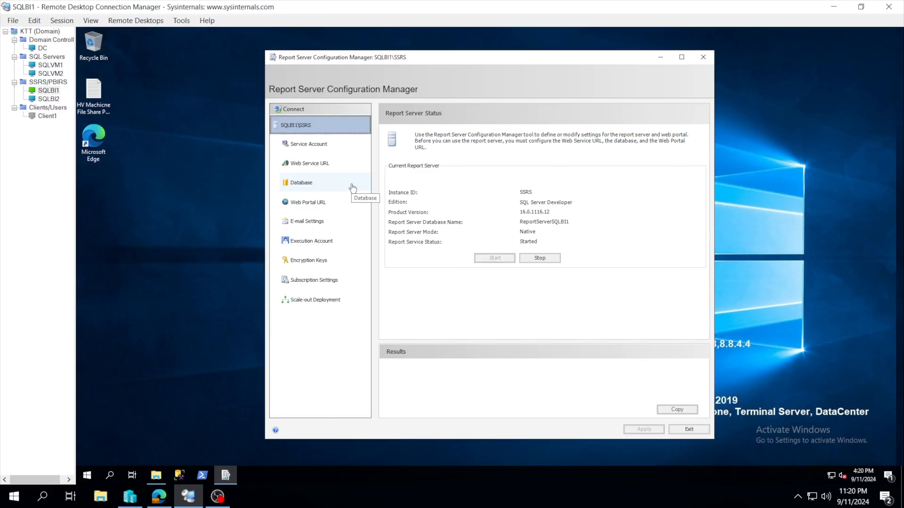
left_click(309, 146)
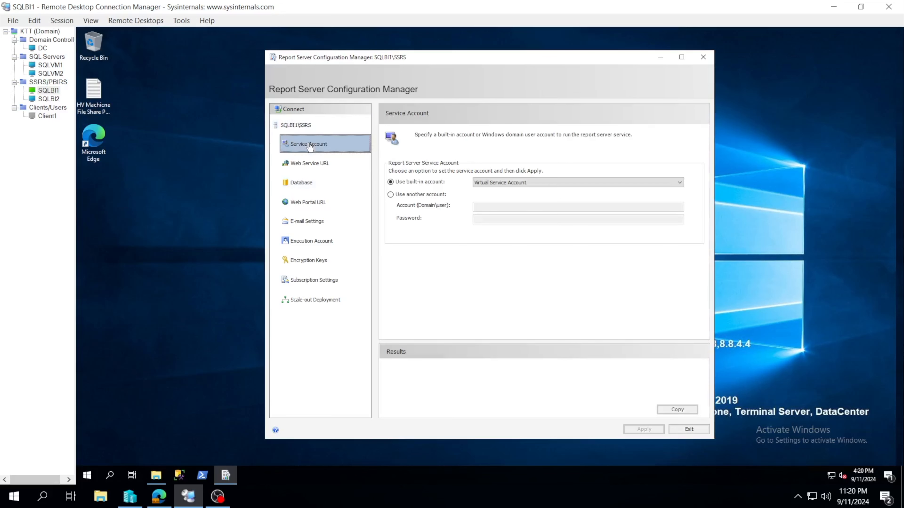
left_click(315, 171)
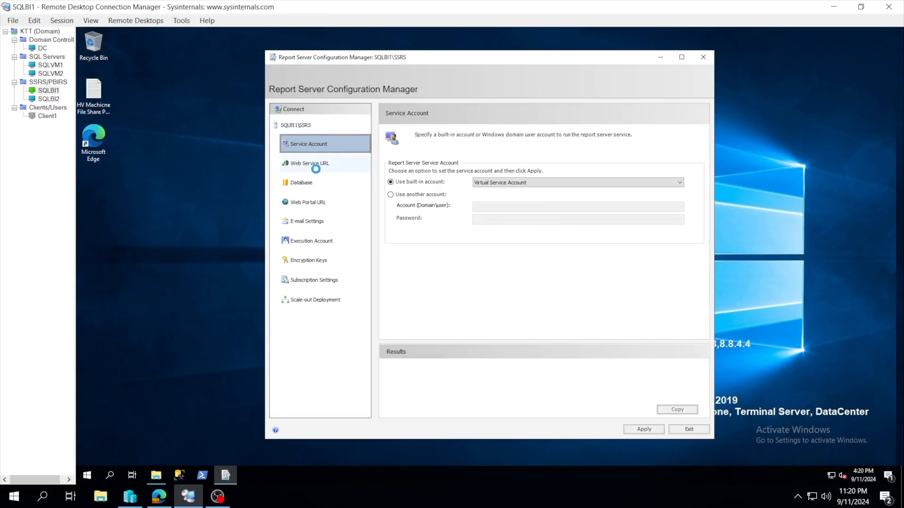
left_click(317, 205)
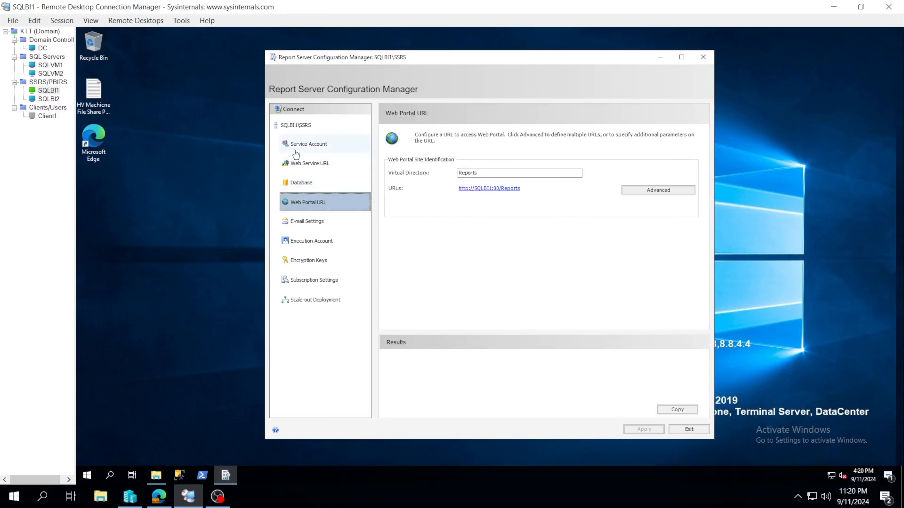
left_click(298, 163)
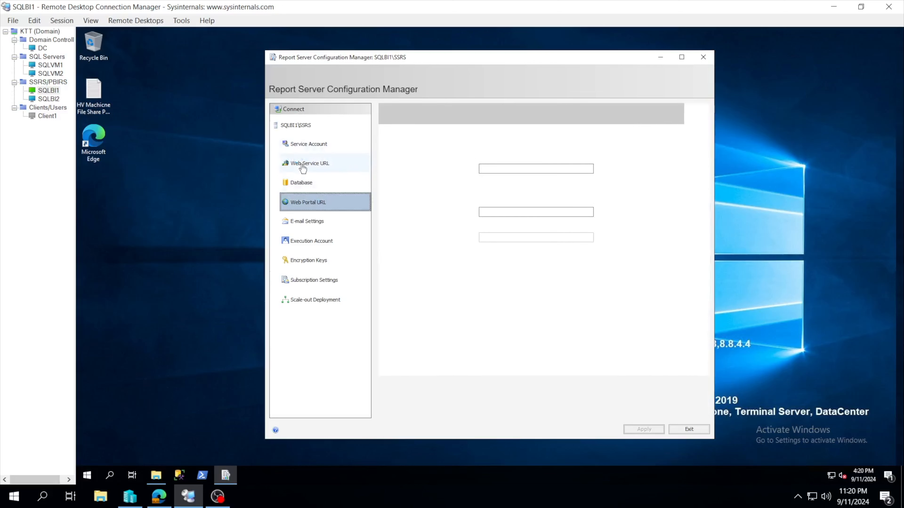
left_click(325, 203)
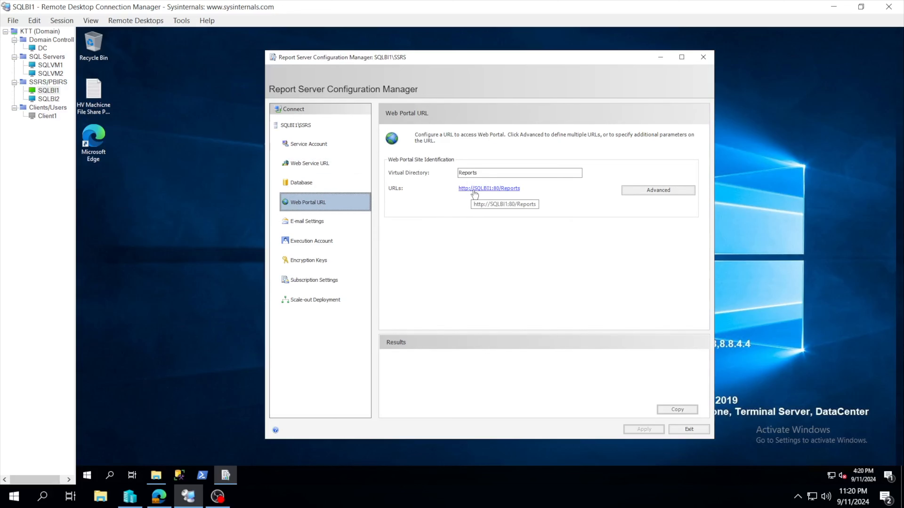
left_click(486, 190)
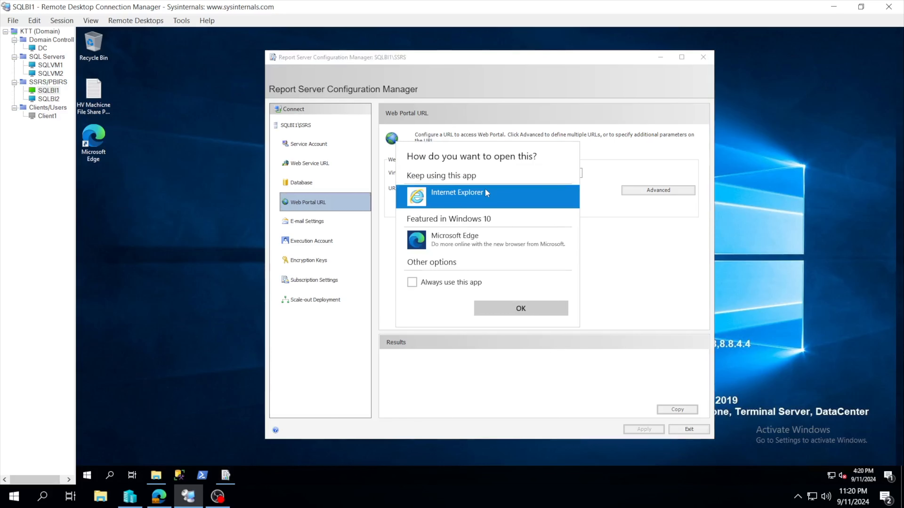
left_click(448, 248)
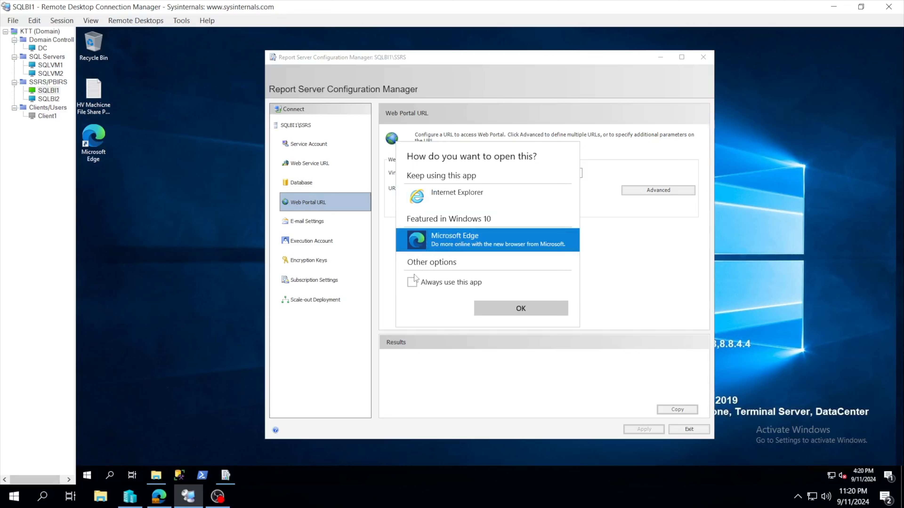
left_click(411, 283)
left_click(517, 309)
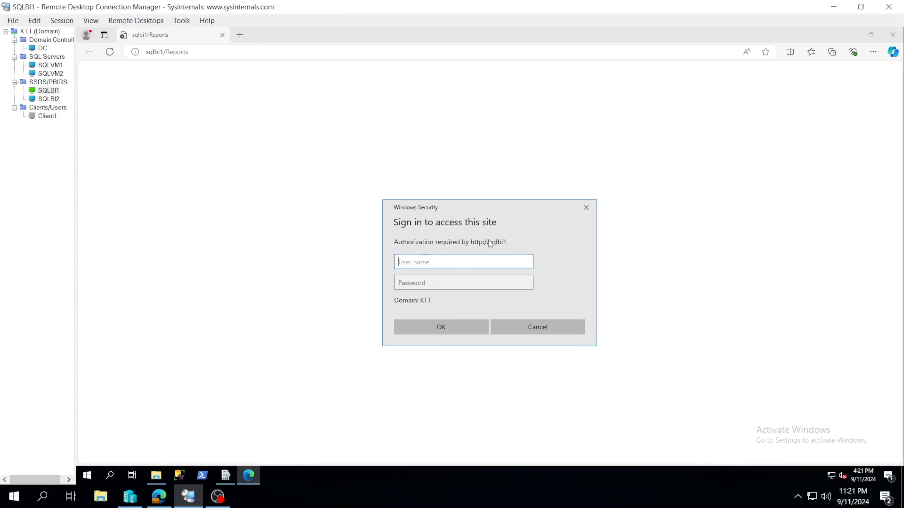
key("Return")
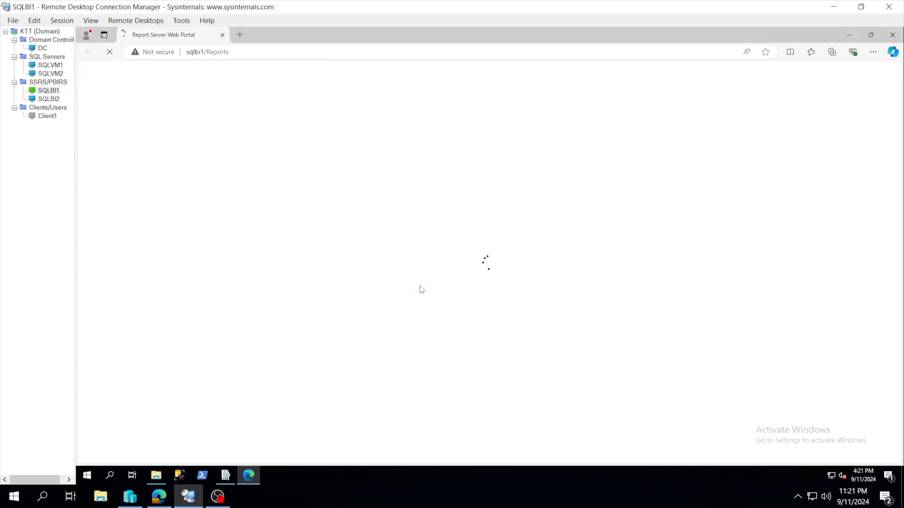